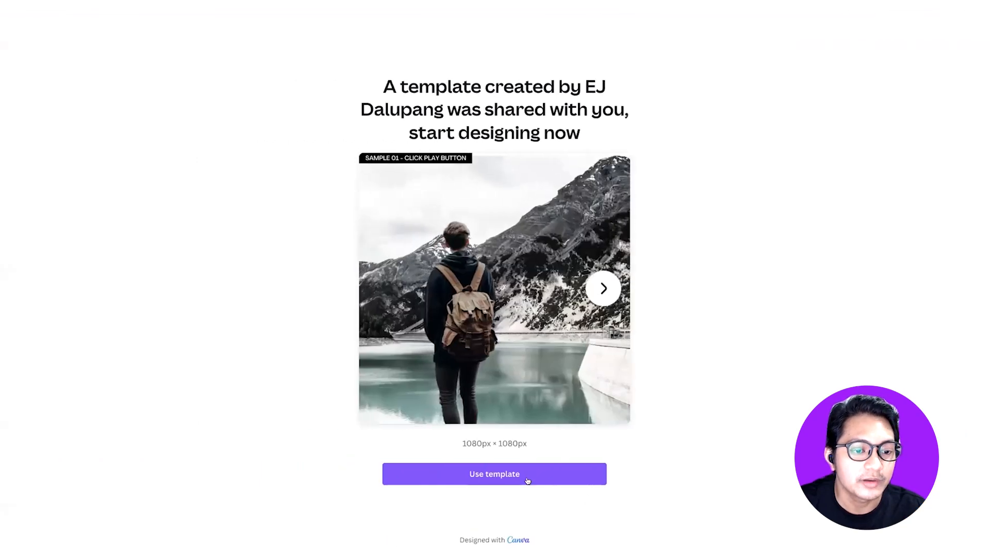
Create a design from the shared video template and play its first sample page.
{"action": "left_click", "coordinate": [527, 481]}
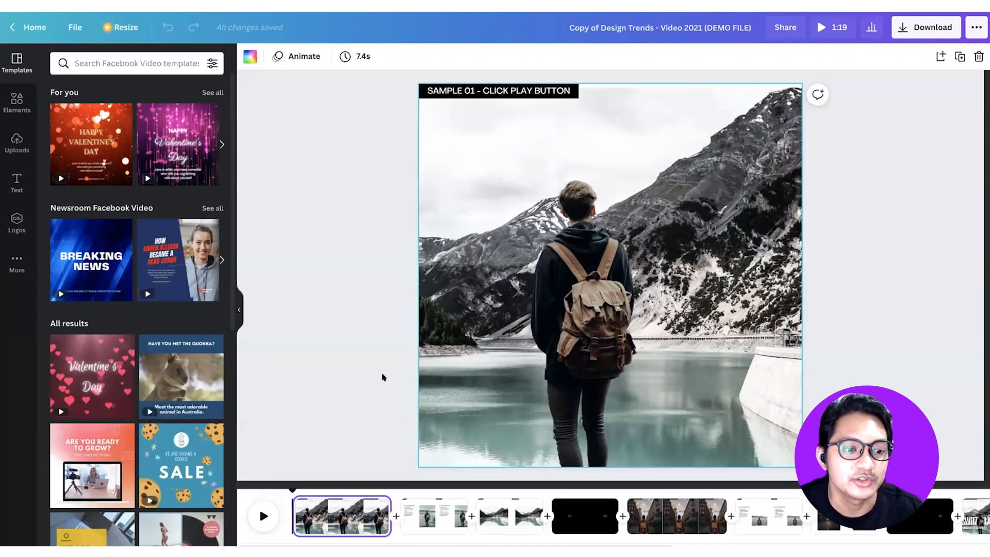
{"action": "left_click", "coordinate": [261, 517]}
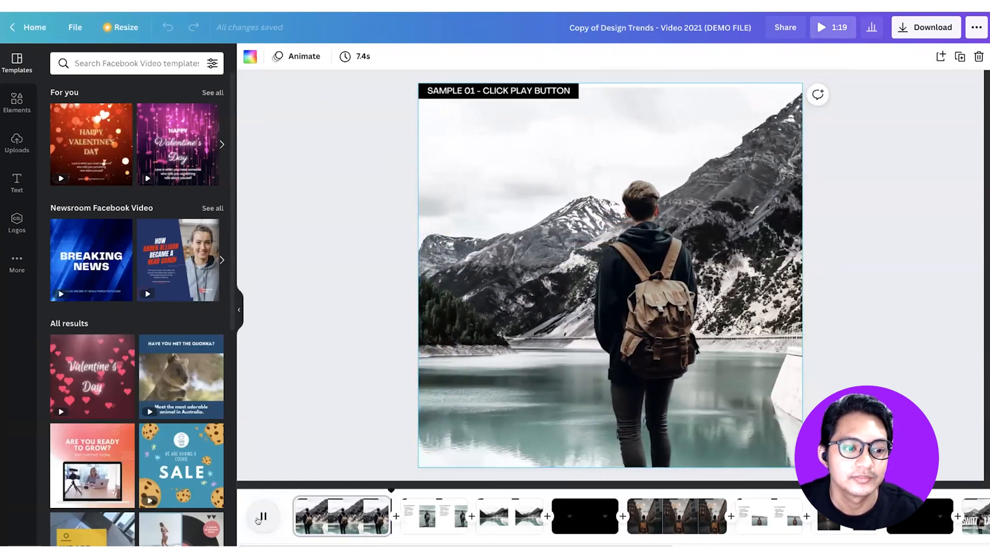
{"action": "left_click", "coordinate": [260, 515]}
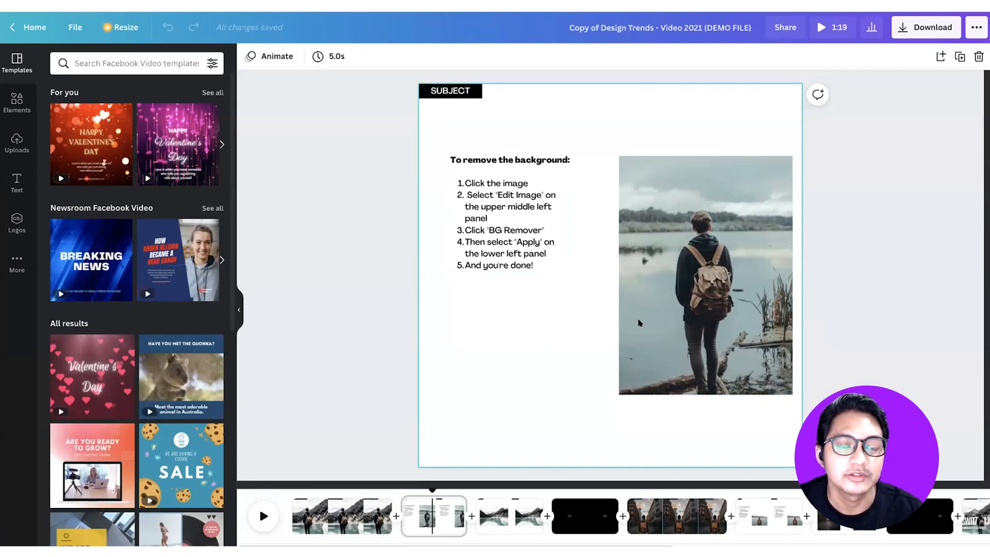
Remove the background from the photo of the man on the SUBJECT page with BG Remover.
{"action": "left_click", "coordinate": [732, 322]}
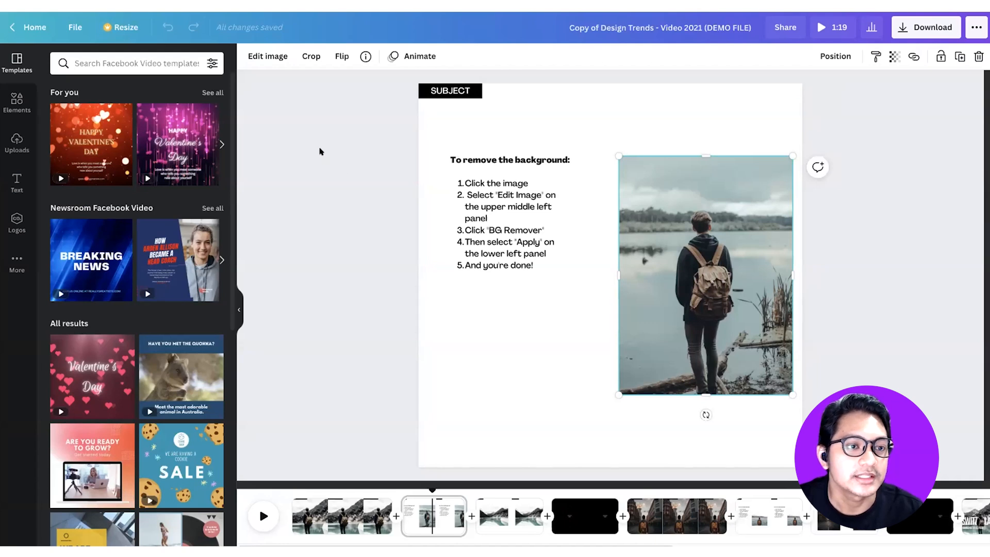
{"action": "left_click", "coordinate": [269, 58]}
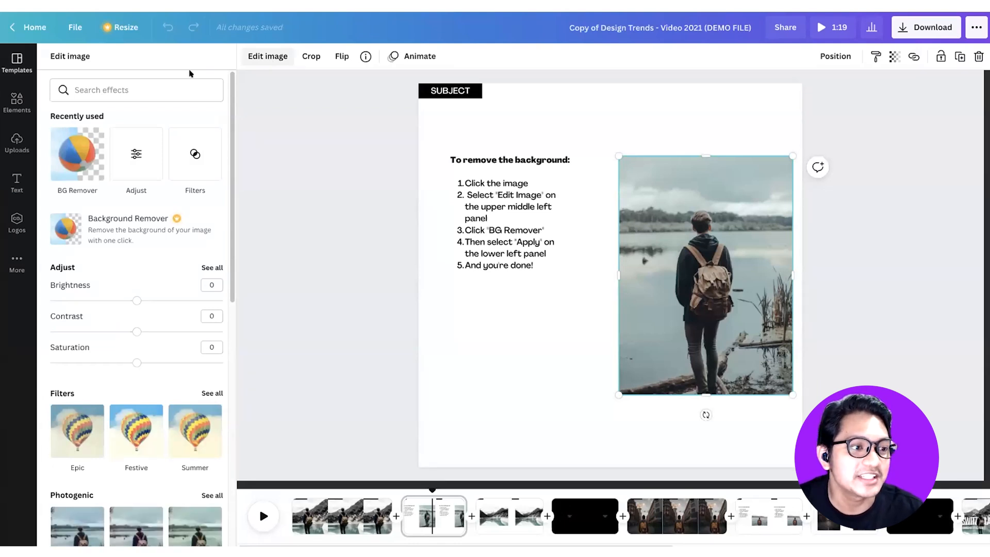
{"action": "left_click", "coordinate": [84, 172]}
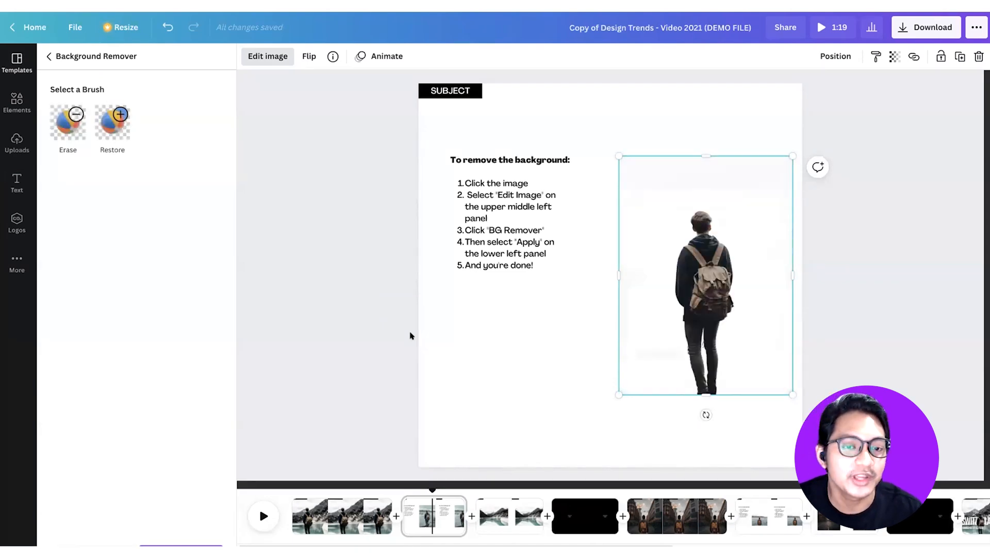
Enlarge the man's cutout and crop away the empty area around him on the SUBJECT page.
{"action": "left_click_drag", "start_coordinate": [618, 395], "coordinate": [444, 412]}
{"action": "left_click_drag", "start_coordinate": [629, 348], "coordinate": [629, 300]}
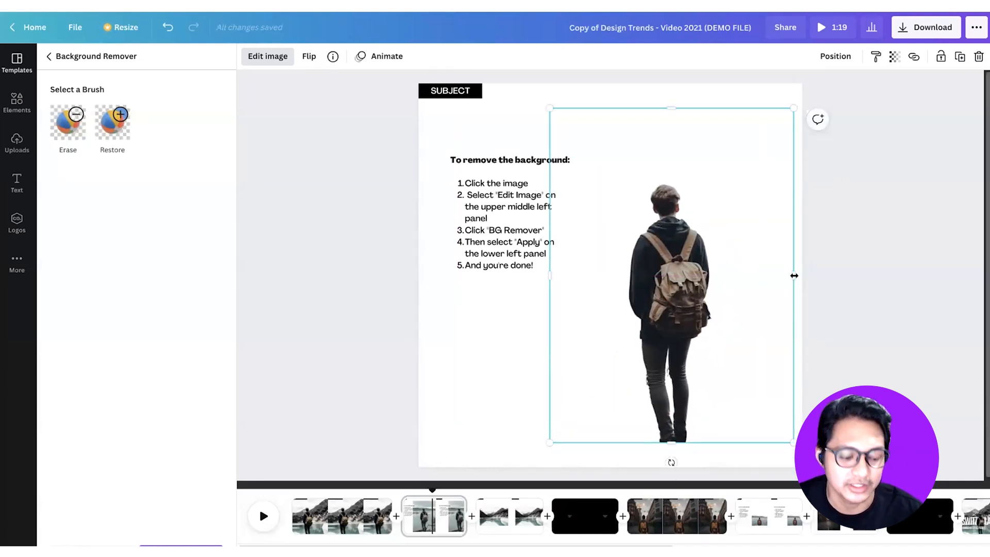
{"action": "left_click_drag", "start_coordinate": [795, 275], "coordinate": [732, 242]}
{"action": "left_click_drag", "start_coordinate": [671, 108], "coordinate": [671, 174]}
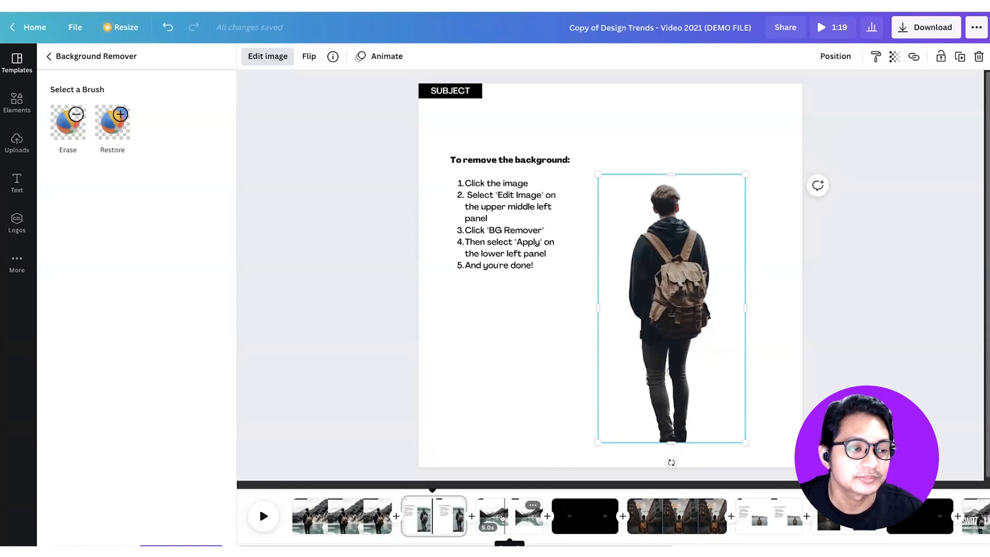
Enlarge the mountain lake photo on the BACKGROUND page to span most of the page width.
{"action": "left_click", "coordinate": [503, 517]}
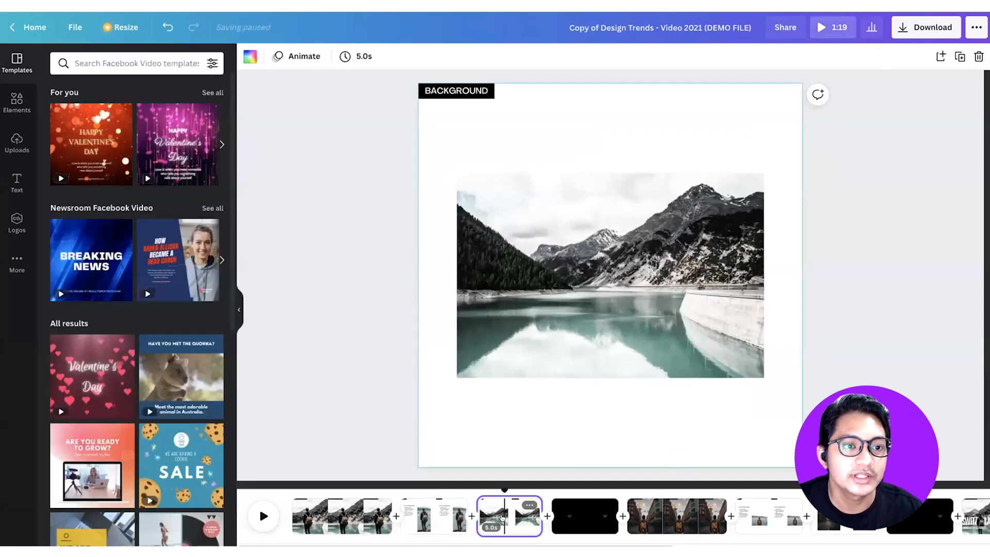
{"action": "left_click", "coordinate": [564, 349]}
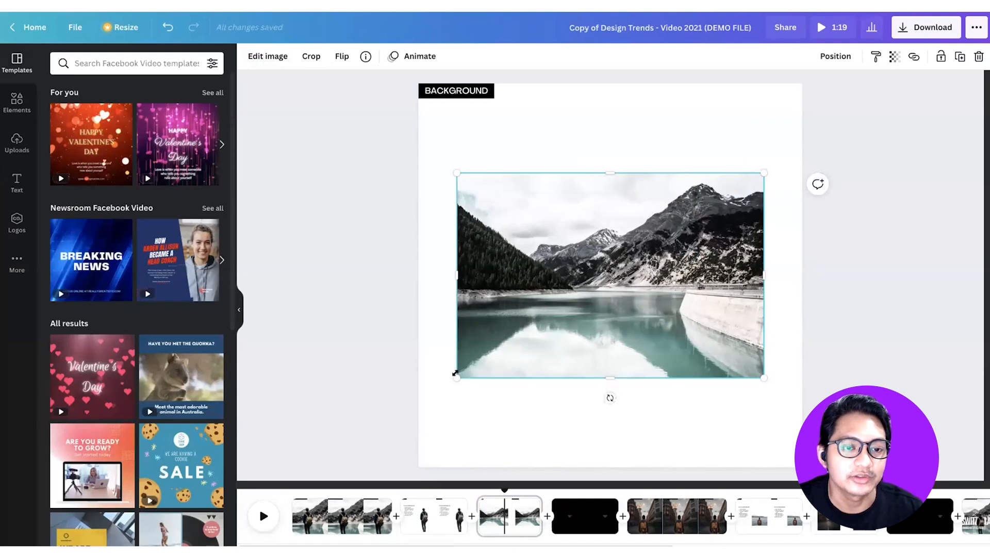
{"action": "left_click_drag", "start_coordinate": [454, 373], "coordinate": [431, 378]}
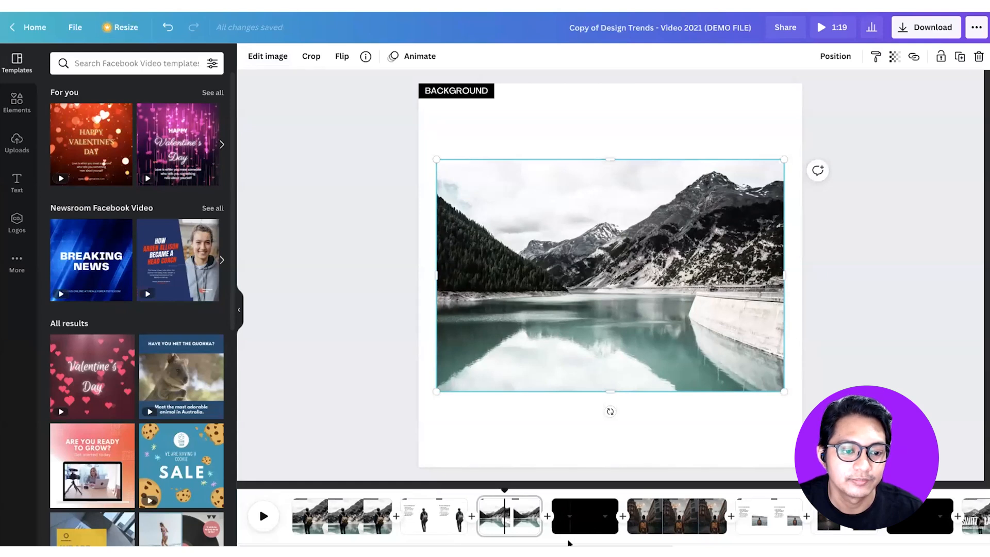
Delete the "PRACTICE HERE" text from the first black practice page.
{"action": "left_click", "coordinate": [572, 516]}
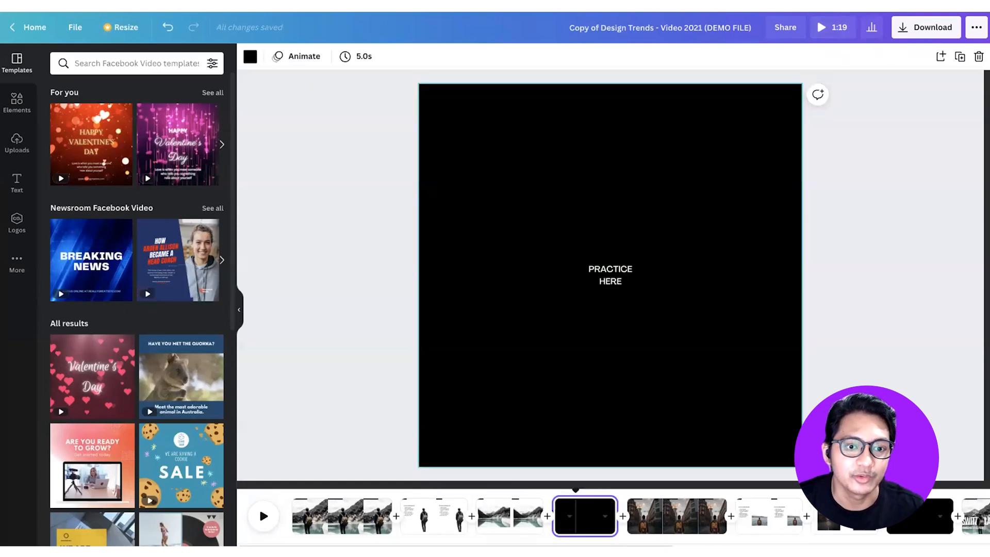
{"action": "left_click_drag", "start_coordinate": [571, 216], "coordinate": [728, 406]}
{"action": "key", "text": "Delete"}
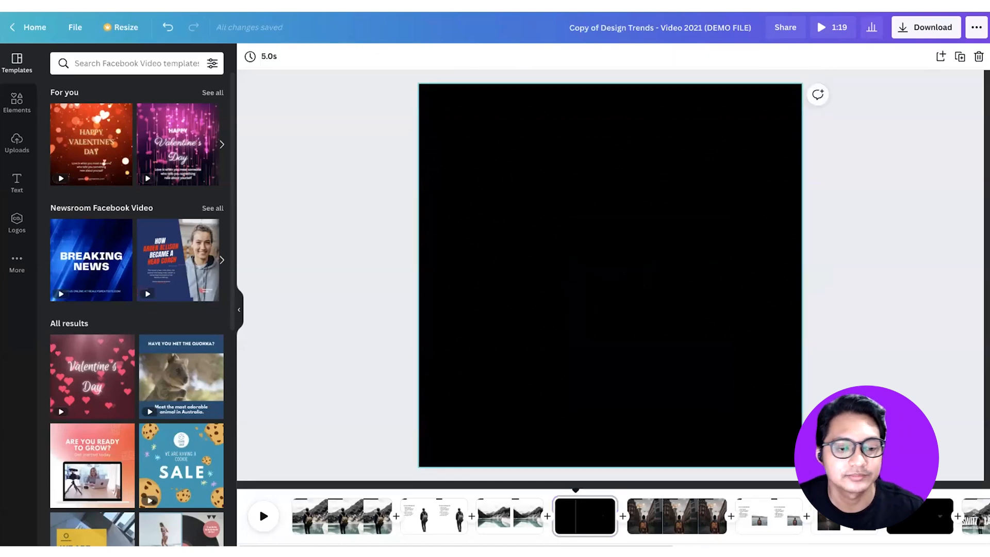
Copy the man's cutout from the SUBJECT page onto the empty black practice page.
{"action": "left_click", "coordinate": [441, 511]}
{"action": "left_click", "coordinate": [678, 281]}
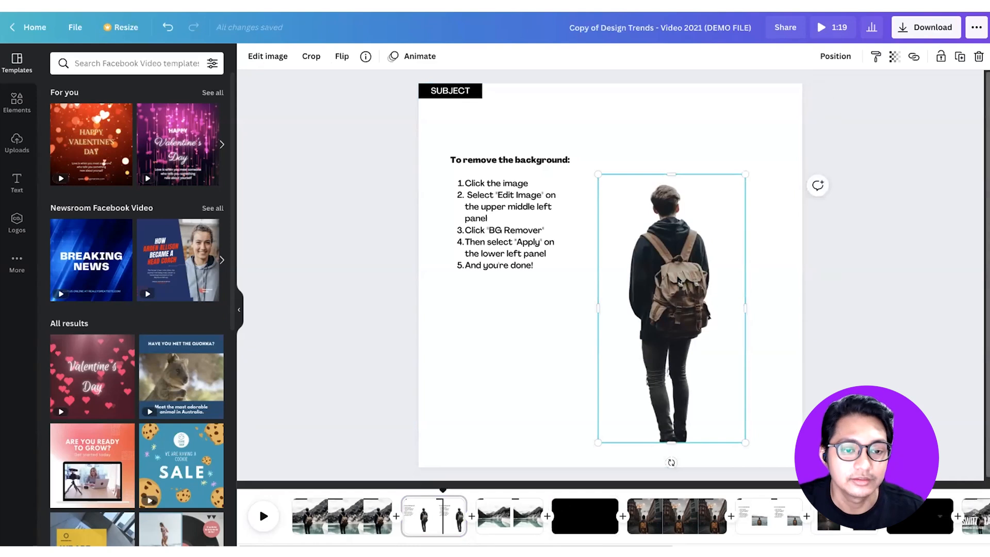
{"action": "left_click", "coordinate": [582, 518]}
{"action": "key", "text": "ctrl+v"}
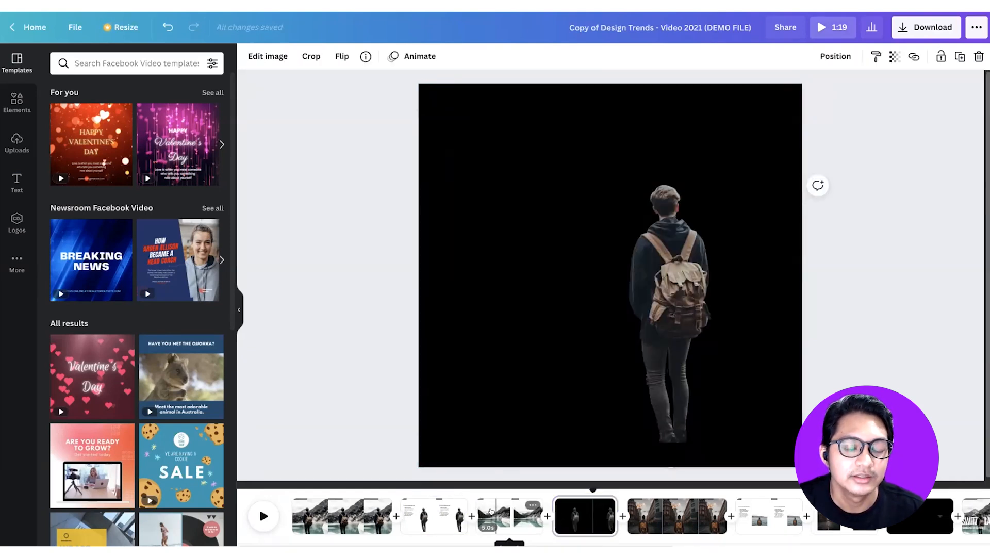
Copy the mountain lake photo from the BACKGROUND page onto the practice page and send it to the back behind the man.
{"action": "left_click", "coordinate": [509, 516]}
{"action": "left_click", "coordinate": [553, 310]}
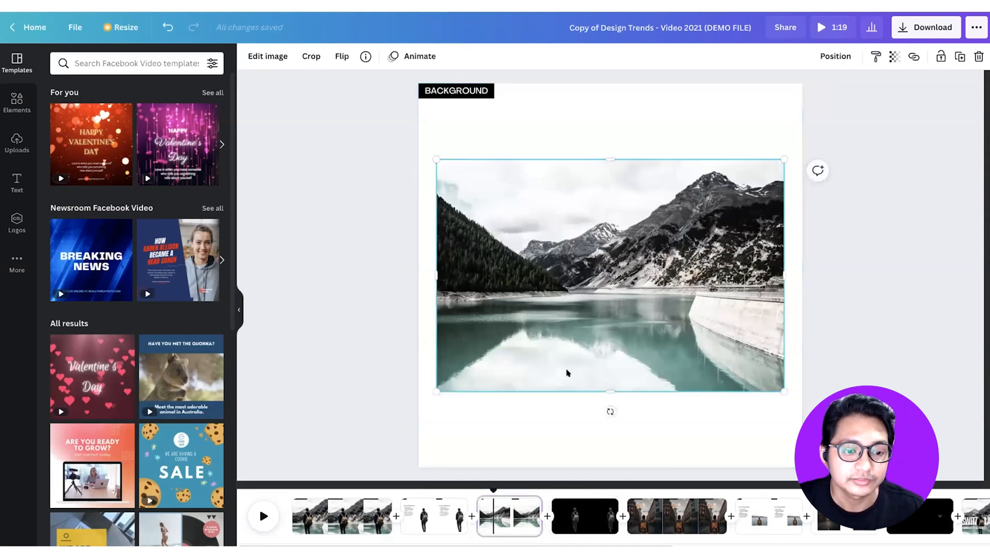
{"action": "left_click", "coordinate": [577, 510]}
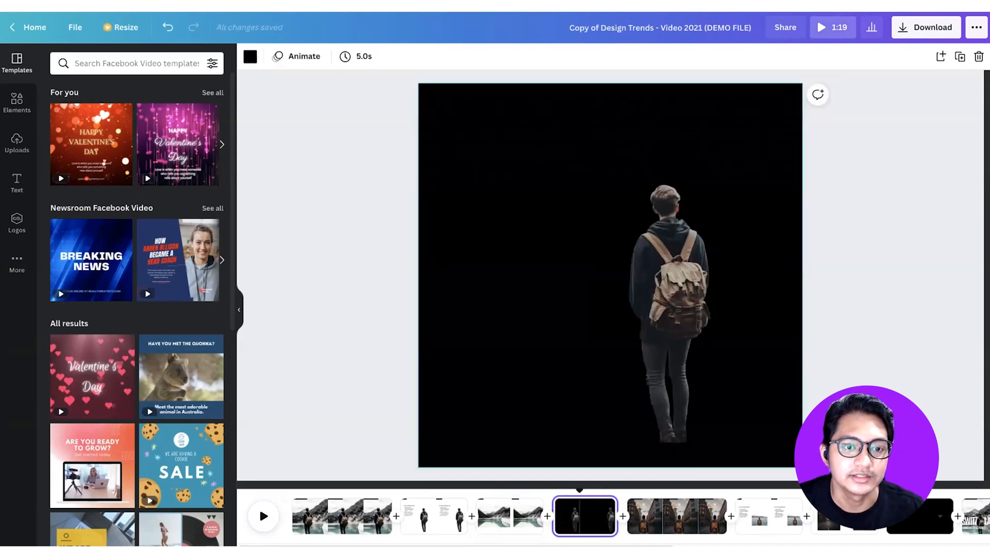
{"action": "key", "text": "ctrl+v"}
{"action": "left_click_drag", "start_coordinate": [634, 257], "coordinate": [647, 280]}
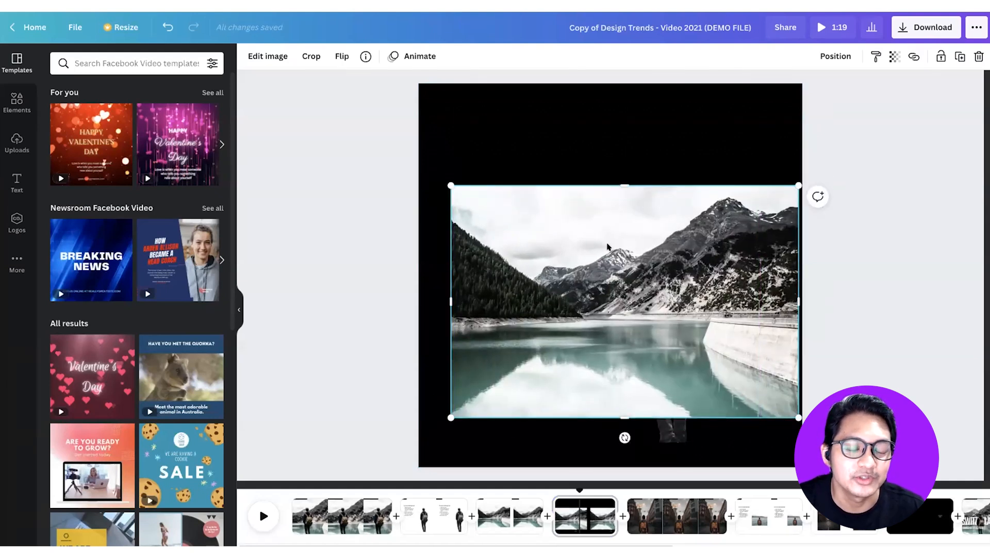
{"action": "right_click", "coordinate": [608, 244]}
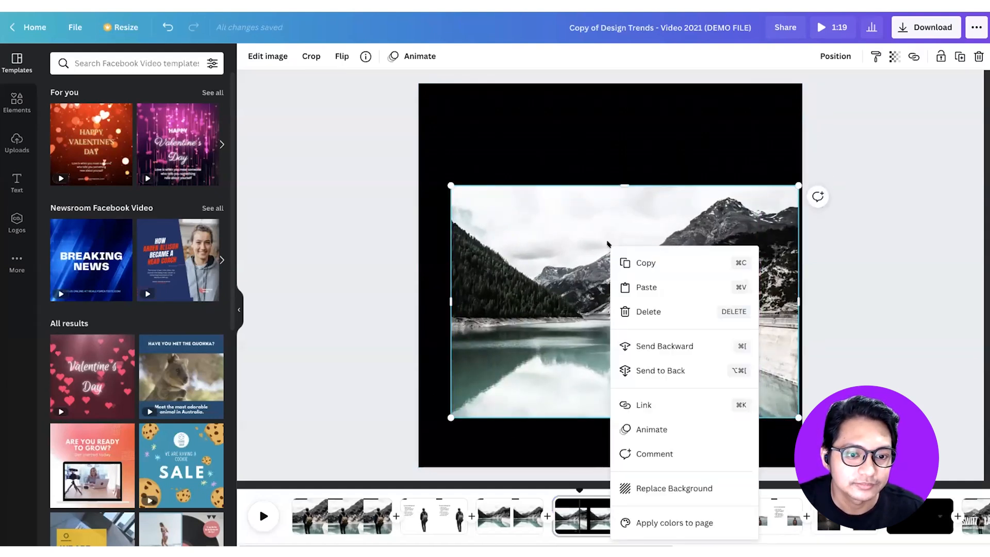
{"action": "left_click", "coordinate": [664, 369]}
{"action": "key", "text": "Escape"}
Enlarge the lake photo to fill nearly the whole practice page, and reposition the photo and the man within it.
{"action": "mouse_move", "coordinate": [511, 256]}
{"action": "left_mouse_down"}
{"action": "mouse_move", "coordinate": [528, 243]}
{"action": "mouse_move", "coordinate": [528, 261]}
{"action": "left_mouse_up"}
{"action": "left_click_drag", "start_coordinate": [442, 193], "coordinate": [411, 172]}
{"action": "left_click_drag", "start_coordinate": [508, 250], "coordinate": [503, 281]}
{"action": "left_click_drag", "start_coordinate": [474, 227], "coordinate": [473, 223]}
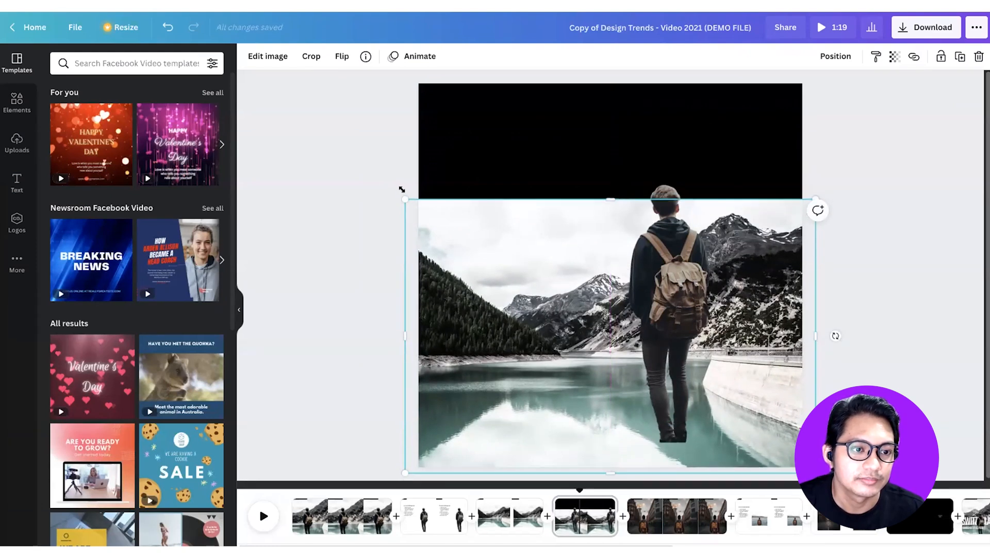
{"action": "left_click_drag", "start_coordinate": [365, 172], "coordinate": [236, 91]}
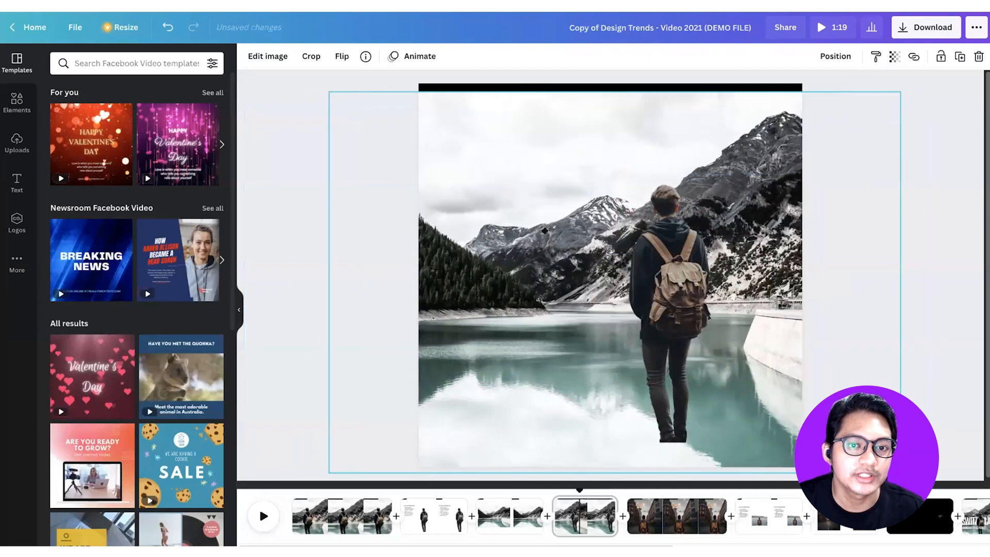
{"action": "left_click_drag", "start_coordinate": [499, 229], "coordinate": [501, 227]}
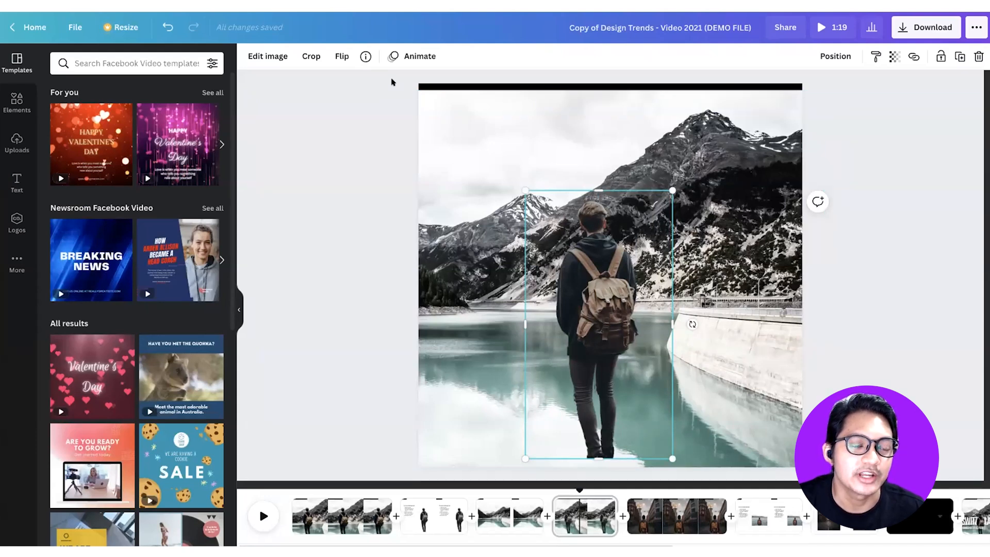
Change the practice page's background color to white.
{"action": "left_click", "coordinate": [442, 98]}
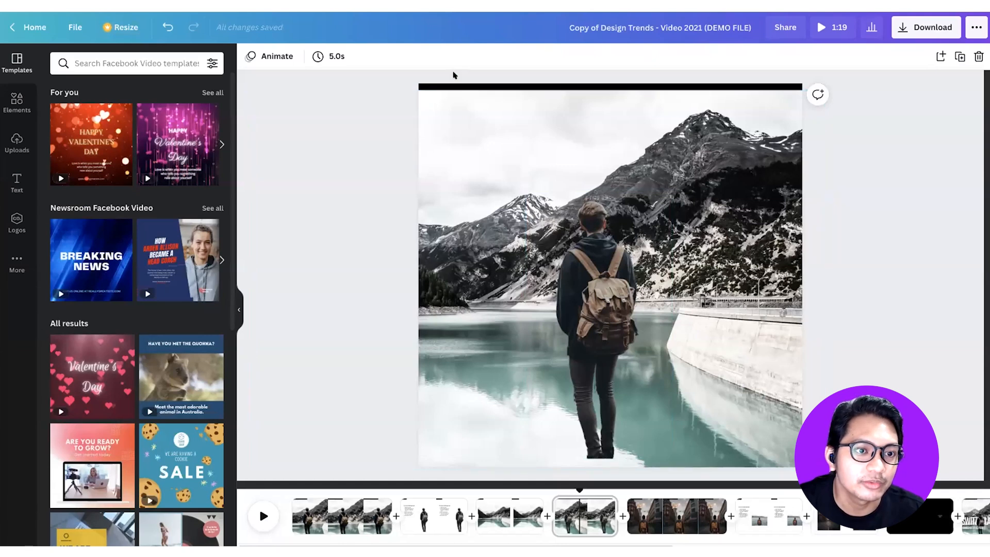
{"action": "left_click", "coordinate": [466, 86]}
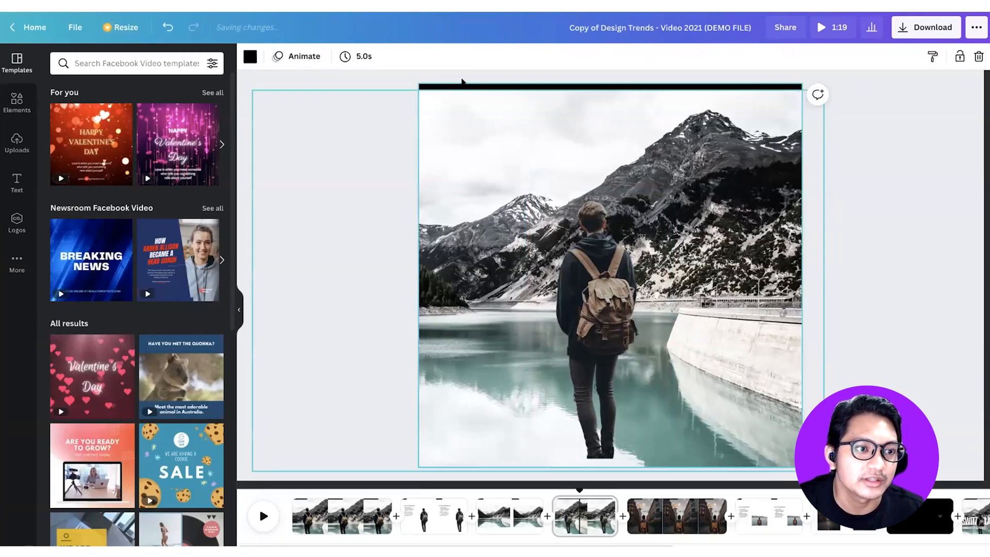
{"action": "left_click", "coordinate": [247, 55]}
{"action": "left_click", "coordinate": [151, 114]}
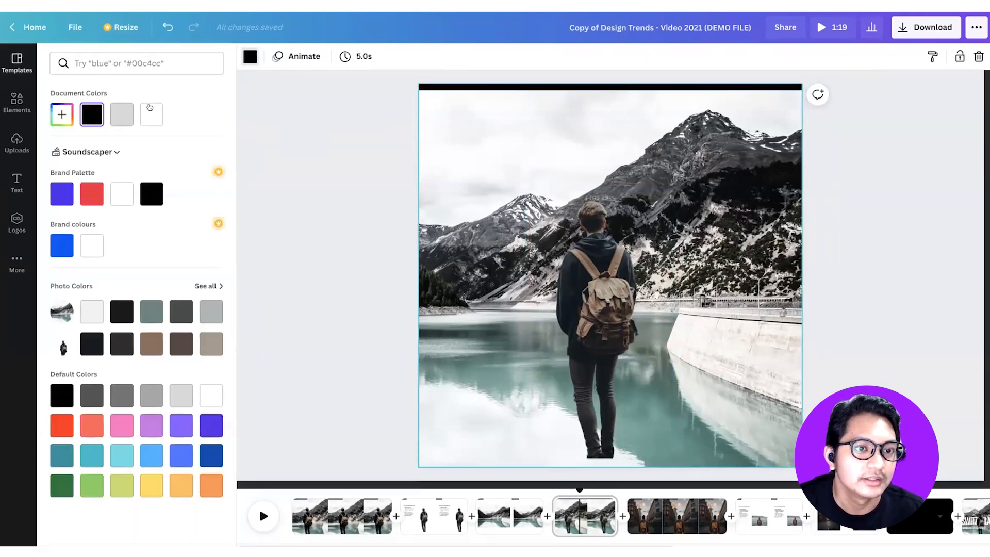
{"action": "left_click", "coordinate": [524, 184]}
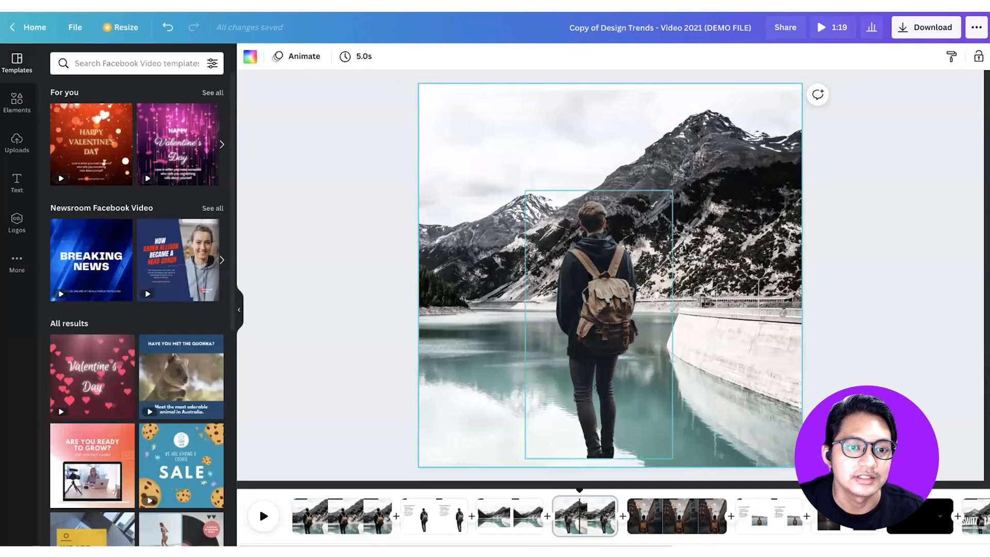
Move the man's cutout to the left part of the page and enlarge it until his lower legs run off the bottom edge.
{"action": "left_click_drag", "start_coordinate": [570, 276], "coordinate": [496, 287]}
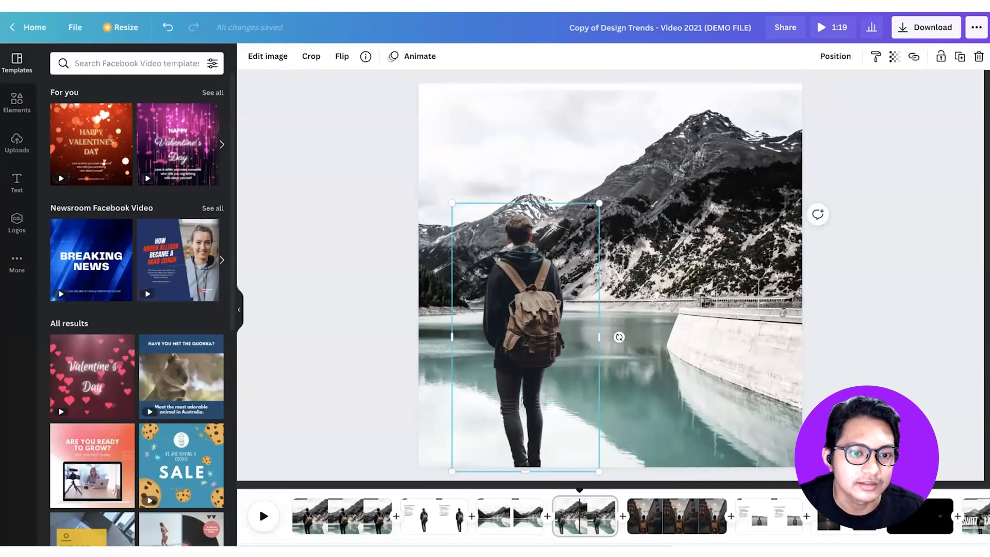
{"action": "left_click_drag", "start_coordinate": [600, 202], "coordinate": [655, 164]}
{"action": "mouse_move", "coordinate": [508, 267]}
{"action": "left_mouse_down"}
{"action": "mouse_move", "coordinate": [552, 267]}
{"action": "mouse_move", "coordinate": [505, 268]}
{"action": "left_mouse_up"}
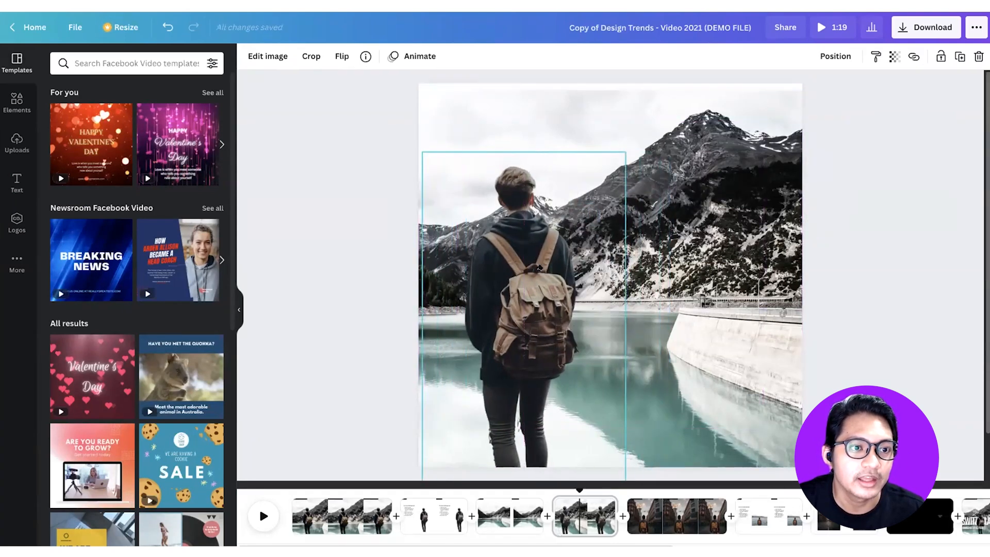
{"action": "left_click", "coordinate": [318, 176]}
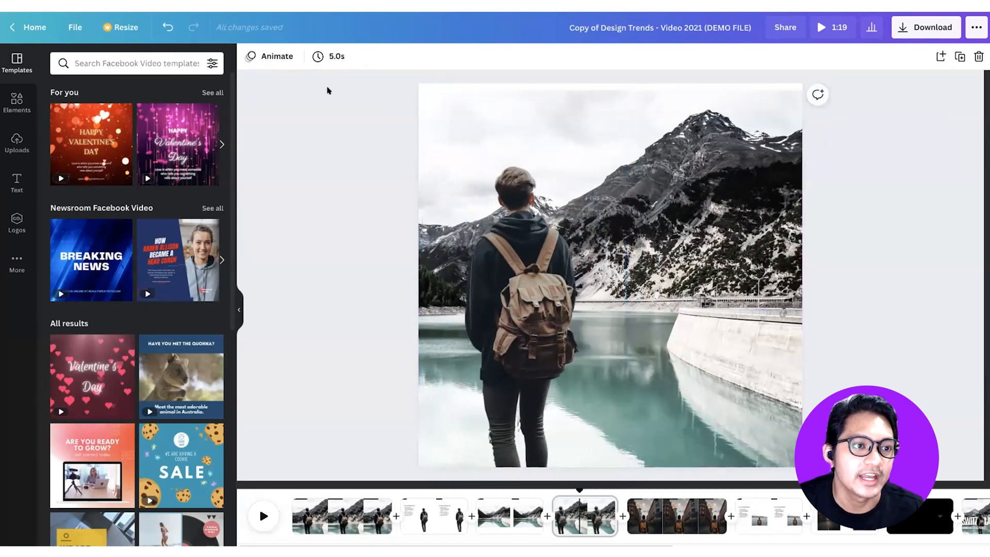
{"action": "left_click", "coordinate": [278, 58]}
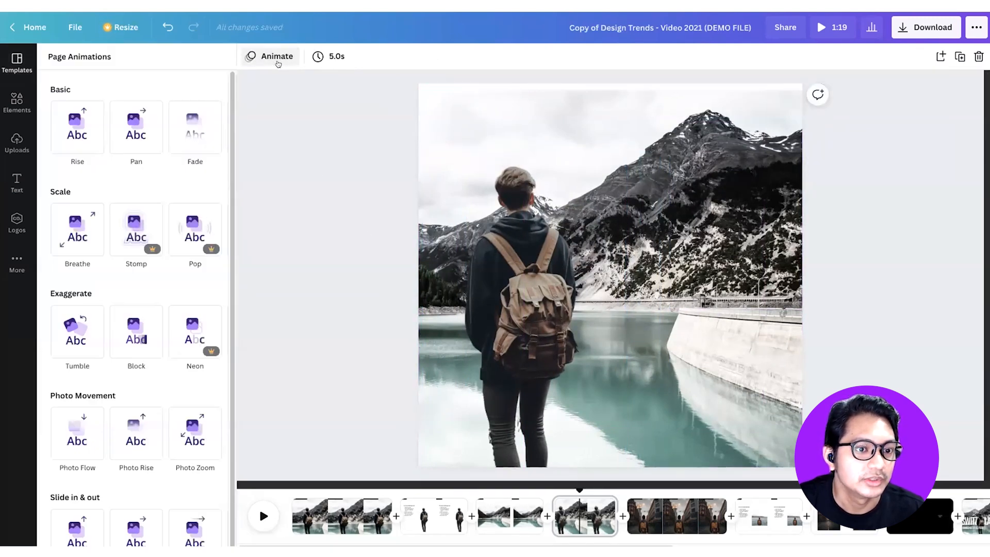
{"action": "left_click", "coordinate": [333, 159]}
{"action": "left_click", "coordinate": [490, 232]}
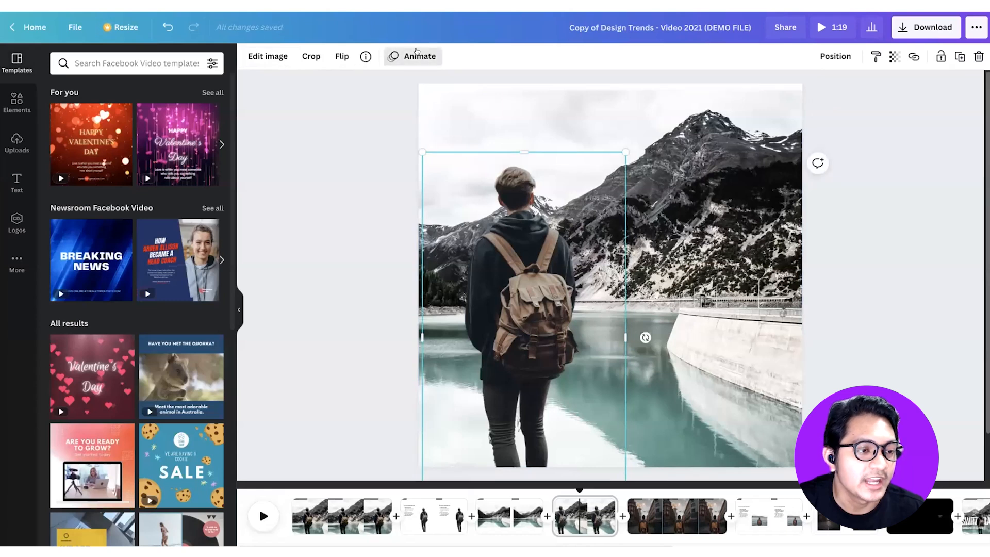
{"action": "left_click", "coordinate": [417, 53]}
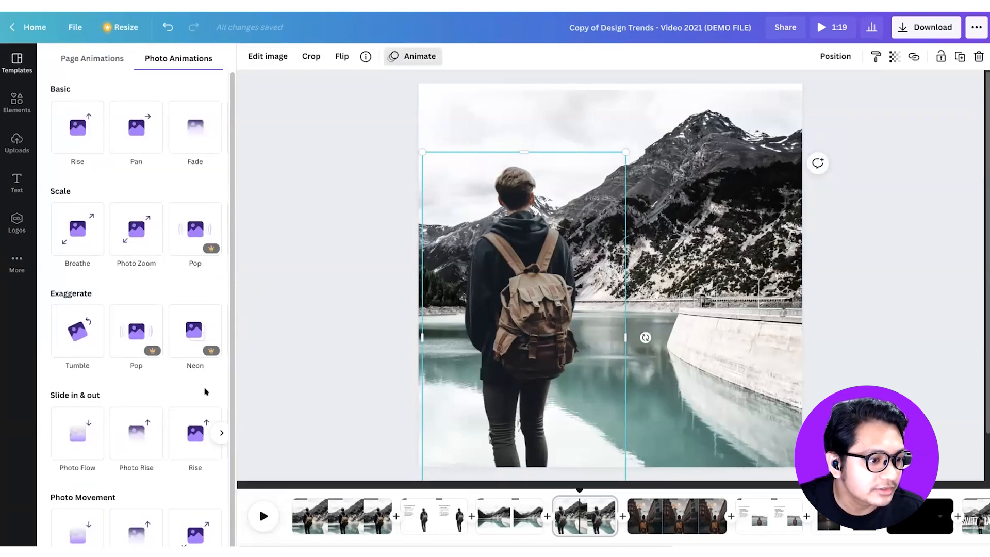
{"action": "scroll", "coordinate": [205, 393], "scroll_direction": "down", "scroll_amount": 1}
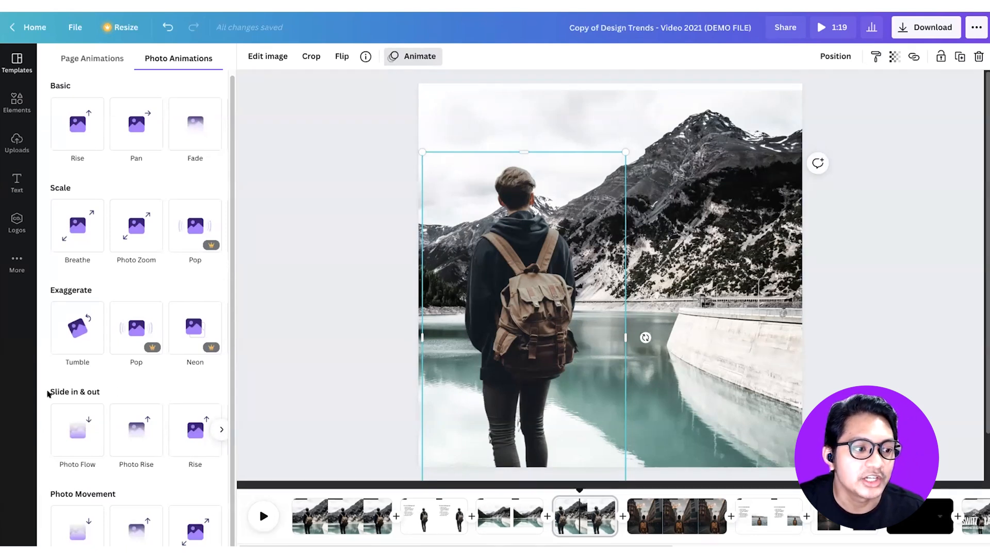
{"action": "left_click", "coordinate": [320, 286]}
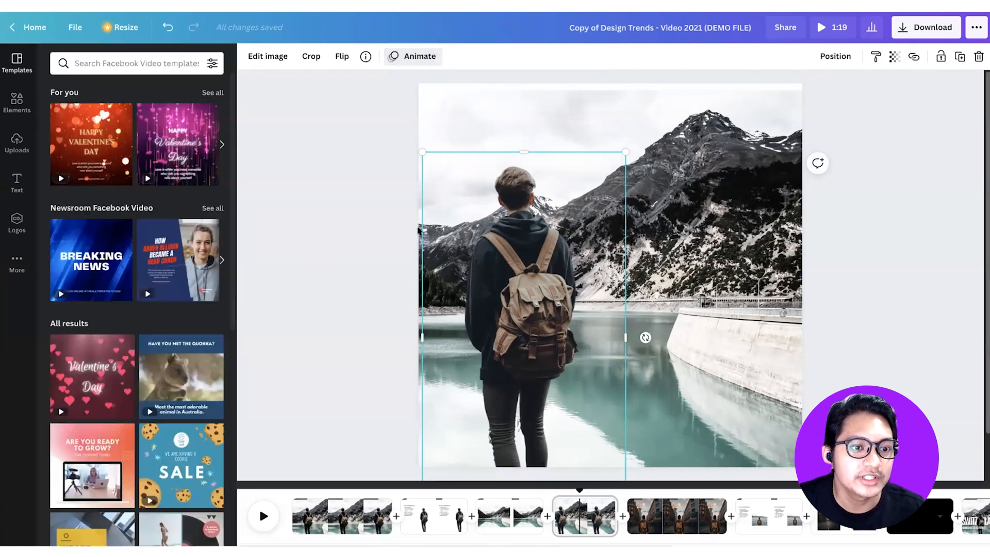
Apply the Drift slide in & out animation to the man's cutout on the practice page.
{"action": "left_click", "coordinate": [517, 295]}
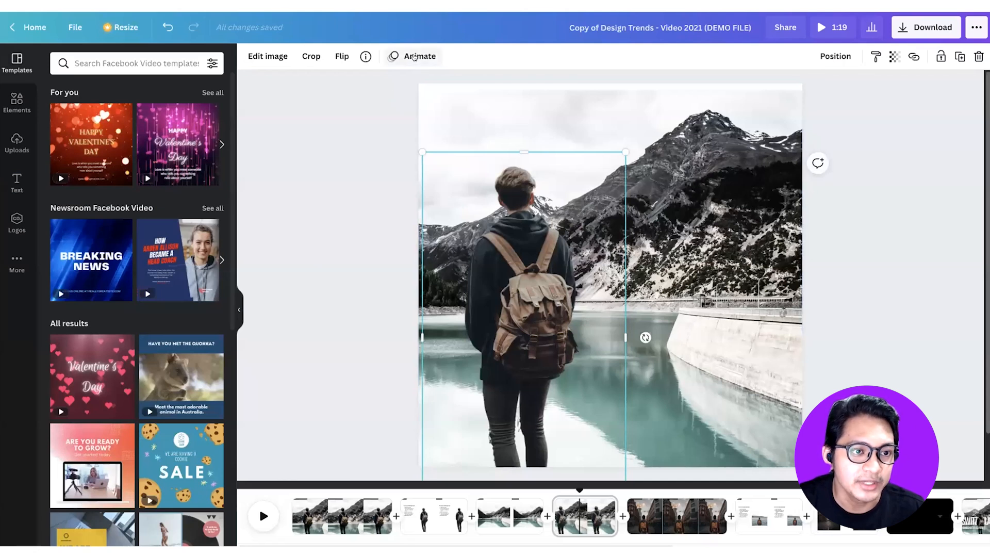
{"action": "left_click", "coordinate": [410, 57]}
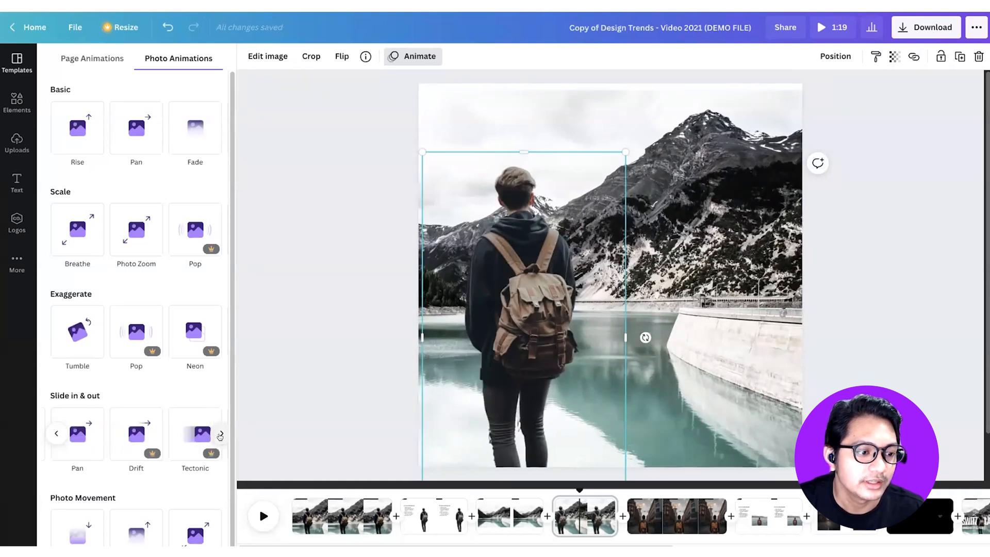
{"action": "left_click", "coordinate": [150, 441]}
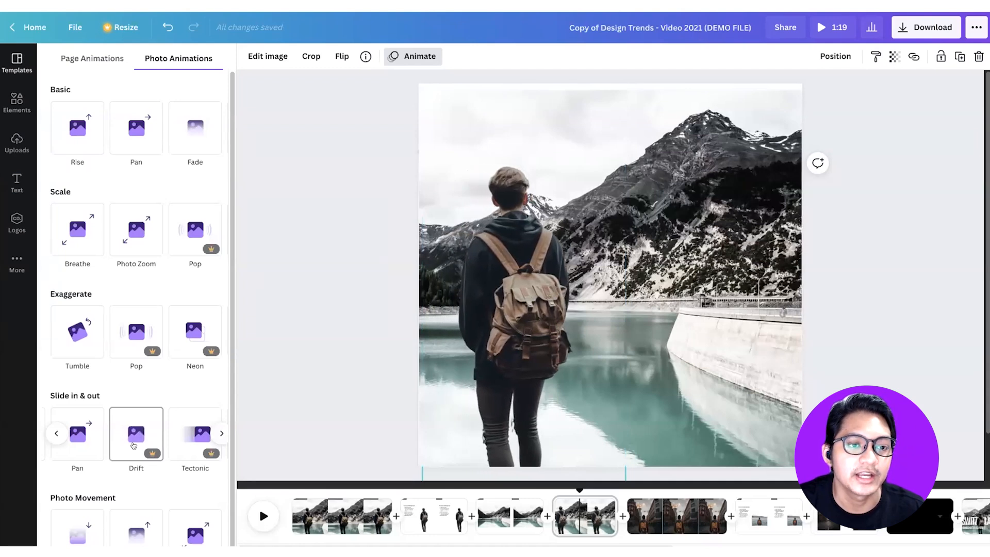
{"action": "left_click", "coordinate": [134, 445]}
{"action": "left_click", "coordinate": [346, 243]}
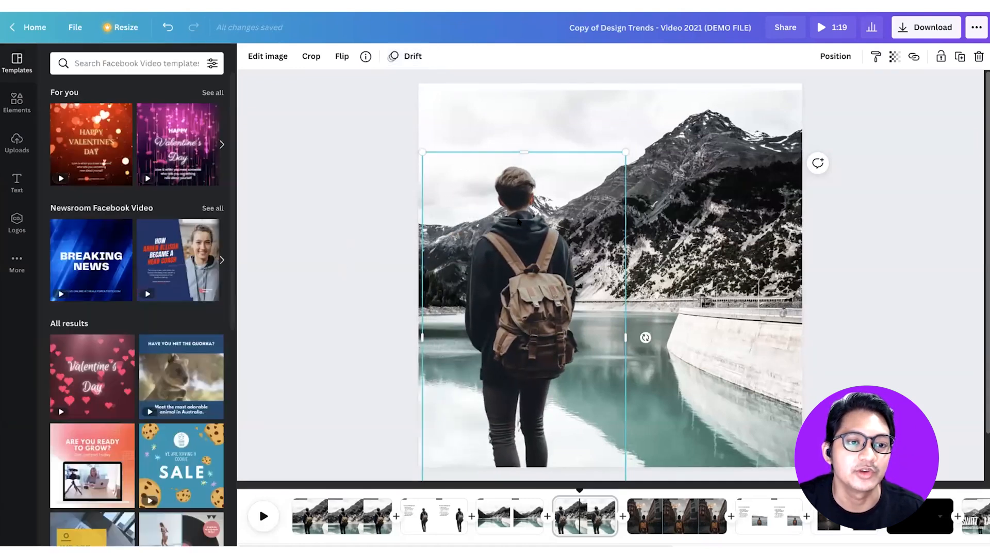
Apply the same Drift animation to the mountain lake photo behind the man.
{"action": "left_click", "coordinate": [413, 56]}
{"action": "scroll", "coordinate": [135, 399], "scroll_direction": "down", "scroll_amount": 1}
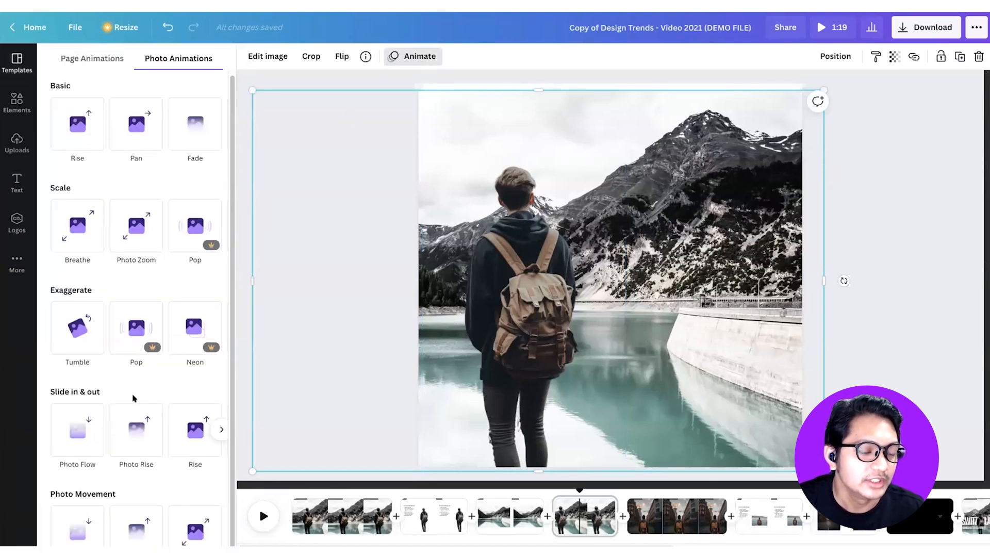
{"action": "left_click", "coordinate": [221, 429]}
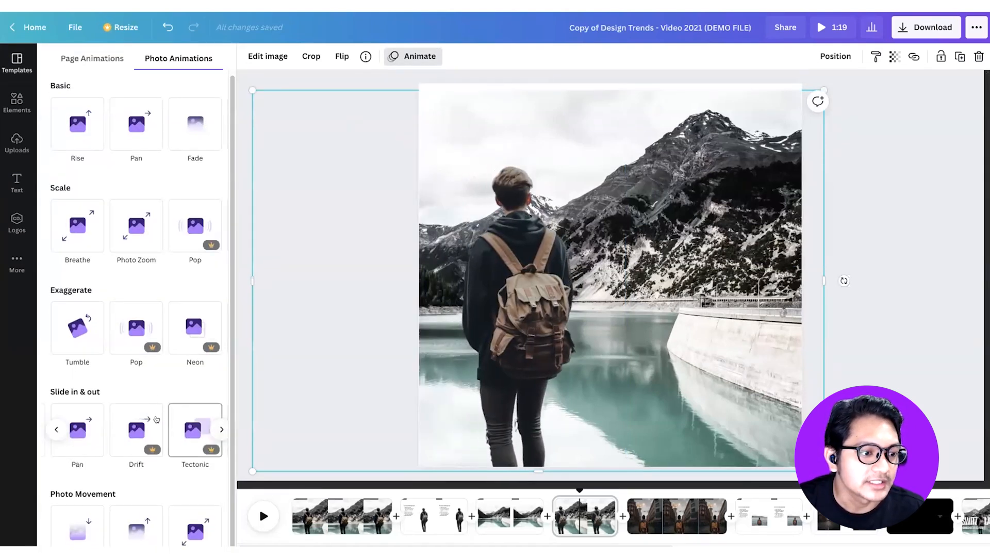
{"action": "left_click", "coordinate": [141, 422]}
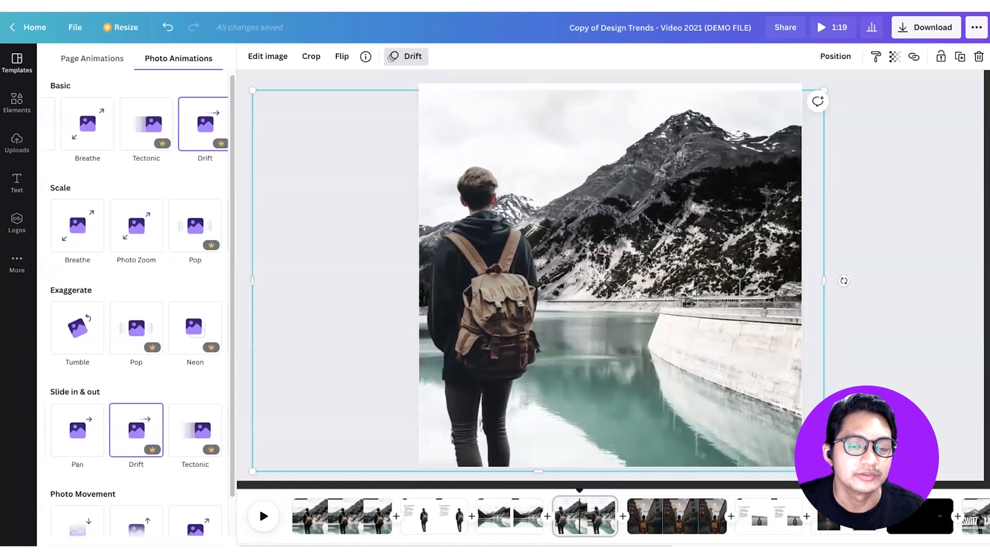
Shift the lake photo to the right behind the man and play the page to preview both animations.
{"action": "left_click", "coordinate": [685, 201]}
{"action": "left_click", "coordinate": [851, 349]}
{"action": "left_click_drag", "start_coordinate": [711, 291], "coordinate": [766, 292]}
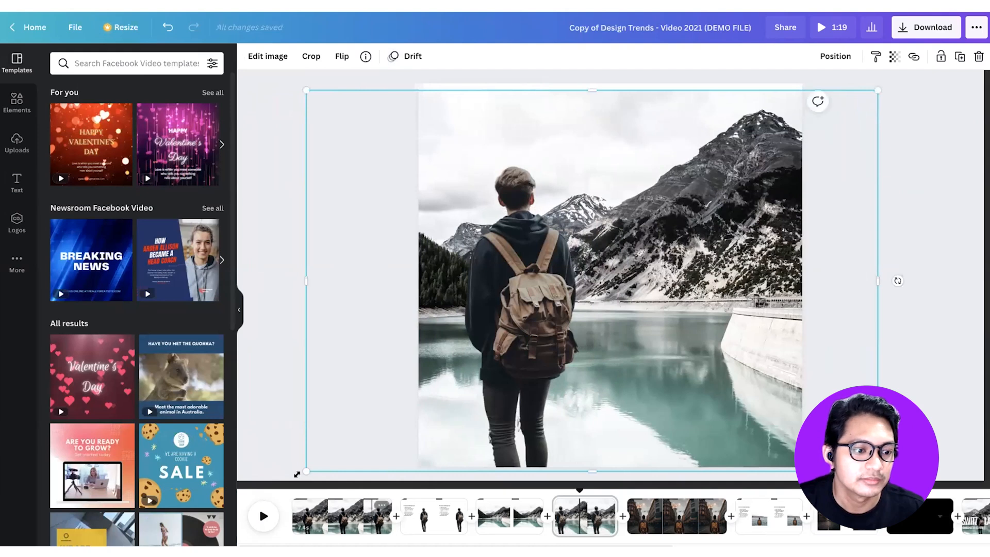
{"action": "left_click", "coordinate": [263, 515]}
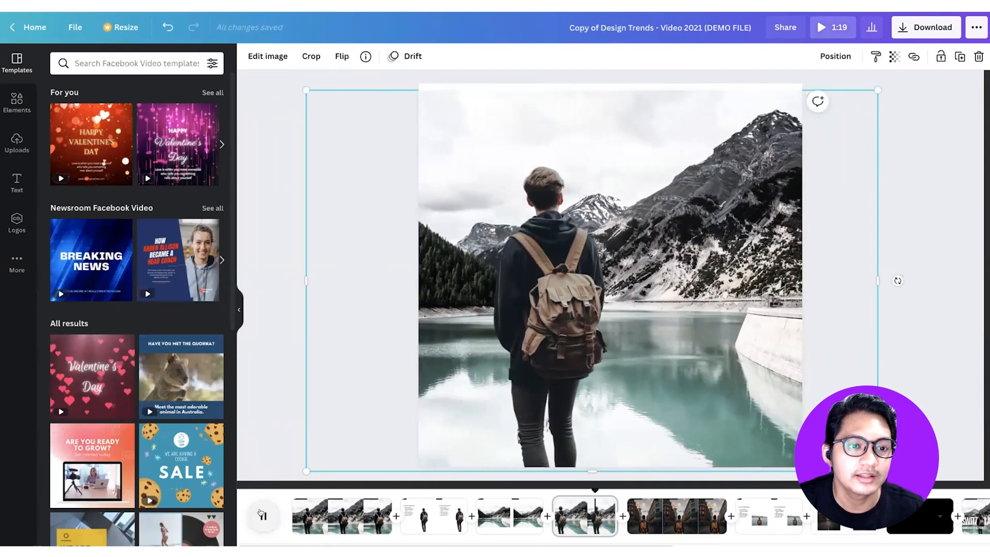
Enlarge the man's cutout slightly to about 590 × 1,077 and move it right toward the middle of the page.
{"action": "left_click", "coordinate": [640, 240]}
{"action": "left_click_drag", "start_coordinate": [628, 146], "coordinate": [629, 145]}
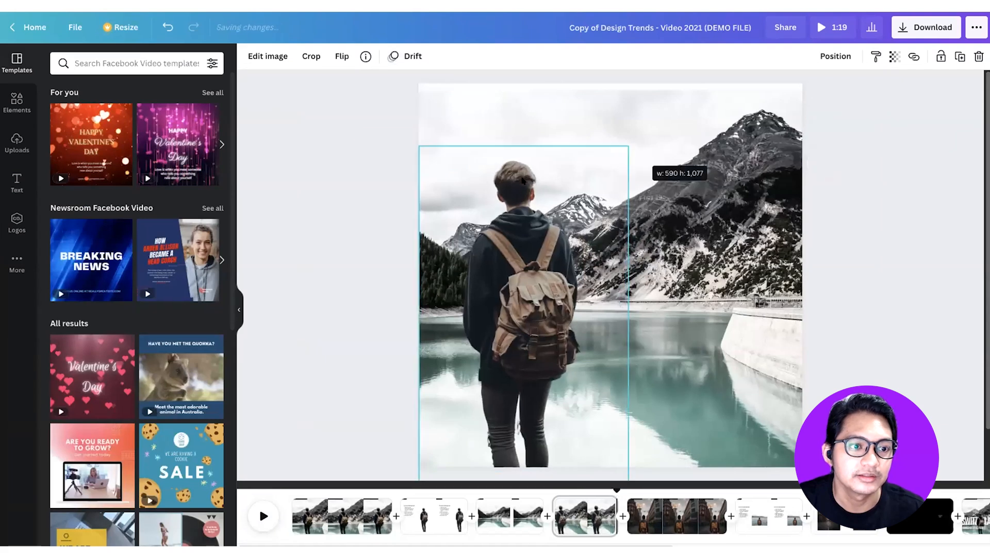
{"action": "left_click", "coordinate": [344, 181]}
{"action": "left_click_drag", "start_coordinate": [573, 311], "coordinate": [605, 311]}
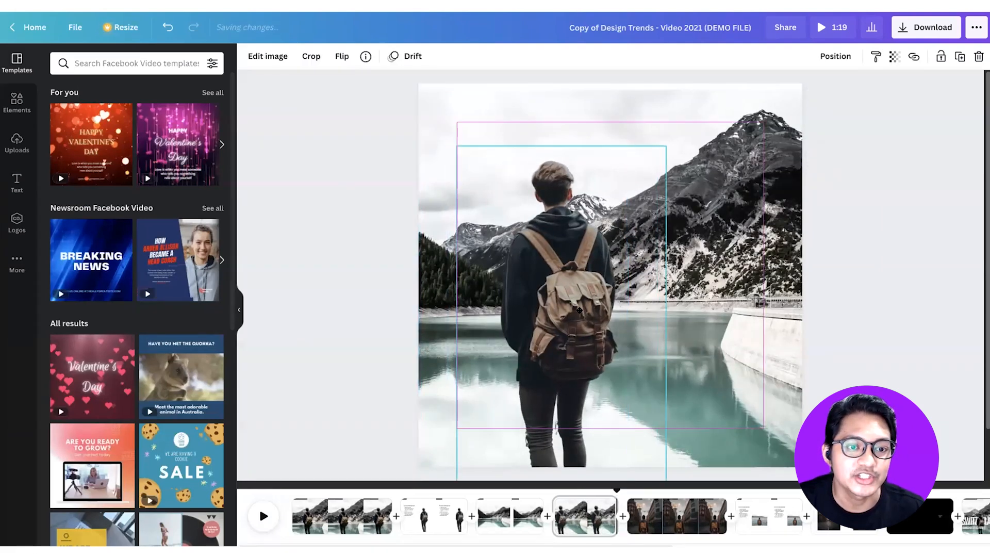
{"action": "left_click", "coordinate": [879, 381]}
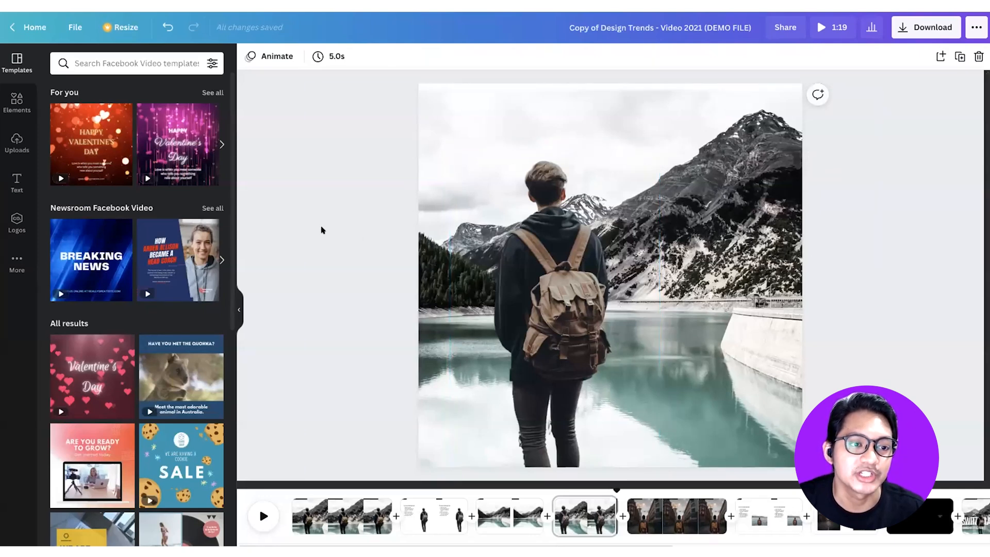
Adjust the man's cutout to brightness 13, contrast 22 and saturation 5.
{"action": "left_click", "coordinate": [536, 269]}
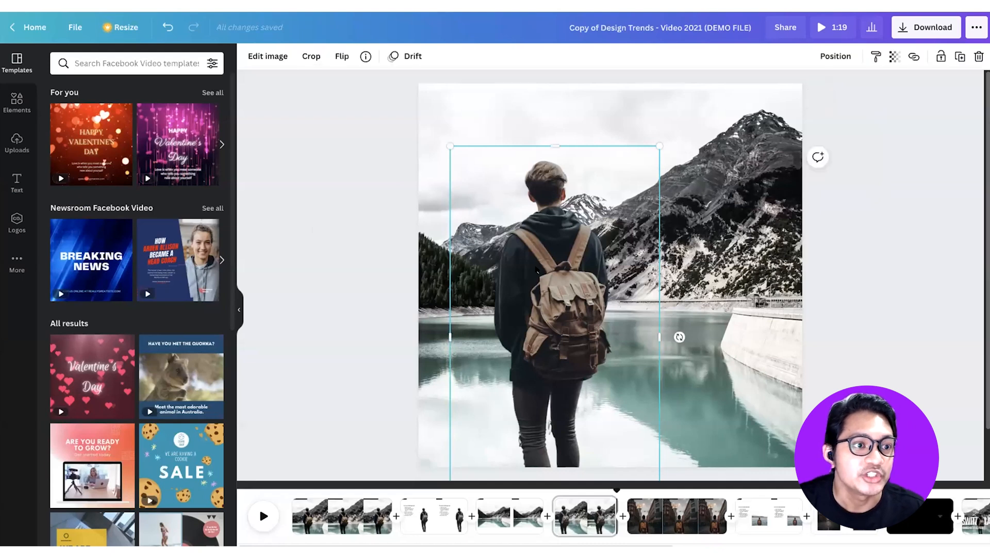
{"action": "left_click", "coordinate": [266, 59]}
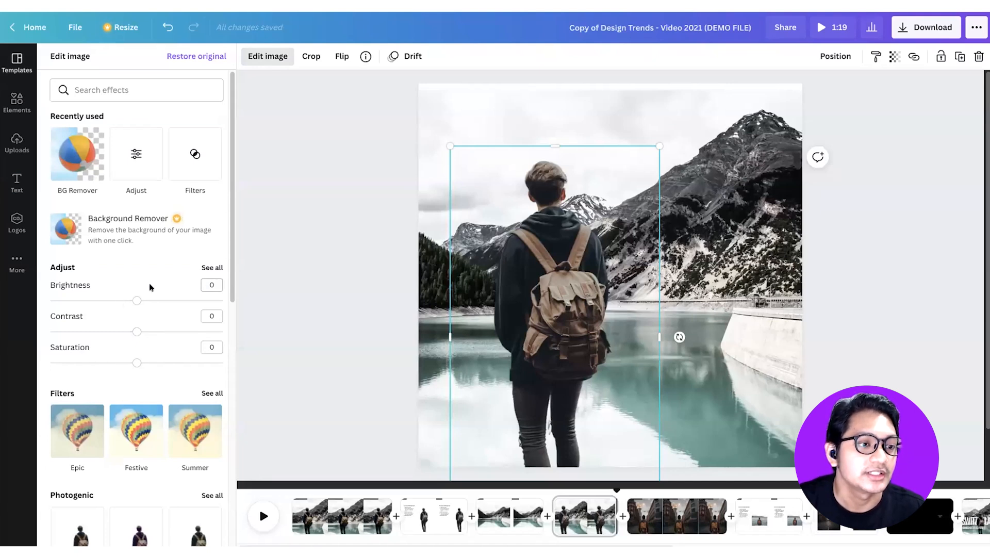
{"action": "scroll", "coordinate": [151, 292], "scroll_direction": "down", "scroll_amount": 1}
{"action": "scroll", "coordinate": [178, 267], "scroll_direction": "down", "scroll_amount": 5}
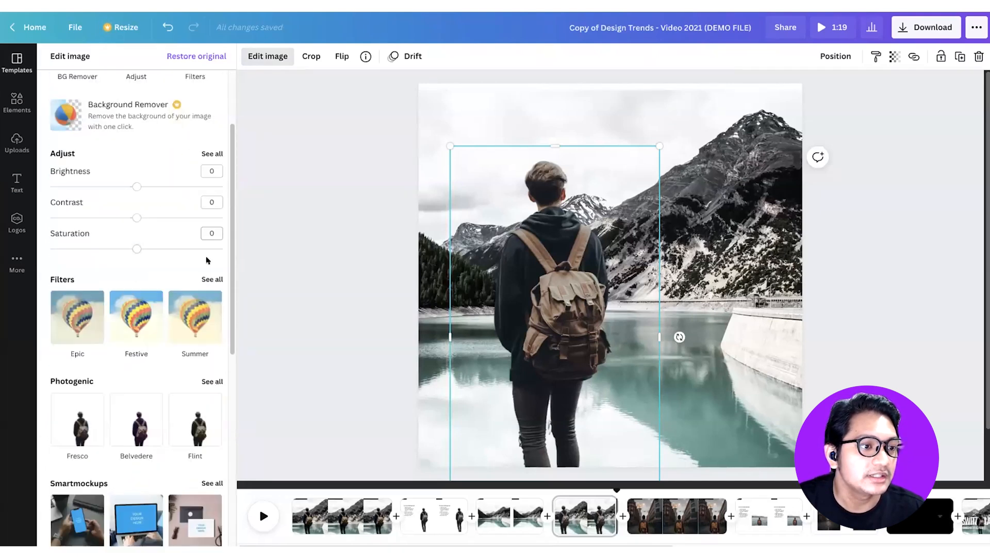
{"action": "left_click_drag", "start_coordinate": [141, 141], "coordinate": [140, 210]}
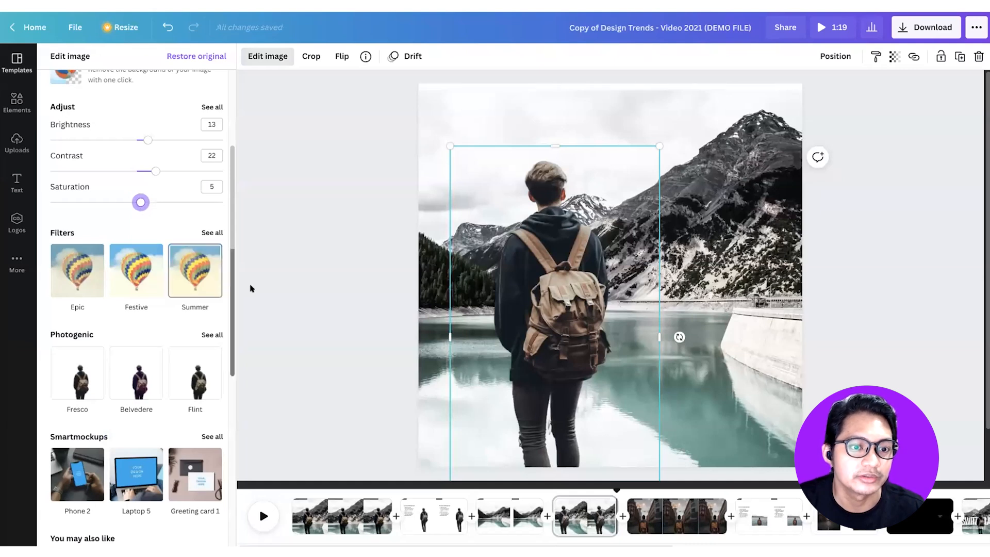
Play the practice page from its start to review the man and lake animation.
{"action": "left_click", "coordinate": [561, 496]}
{"action": "left_click", "coordinate": [560, 495]}
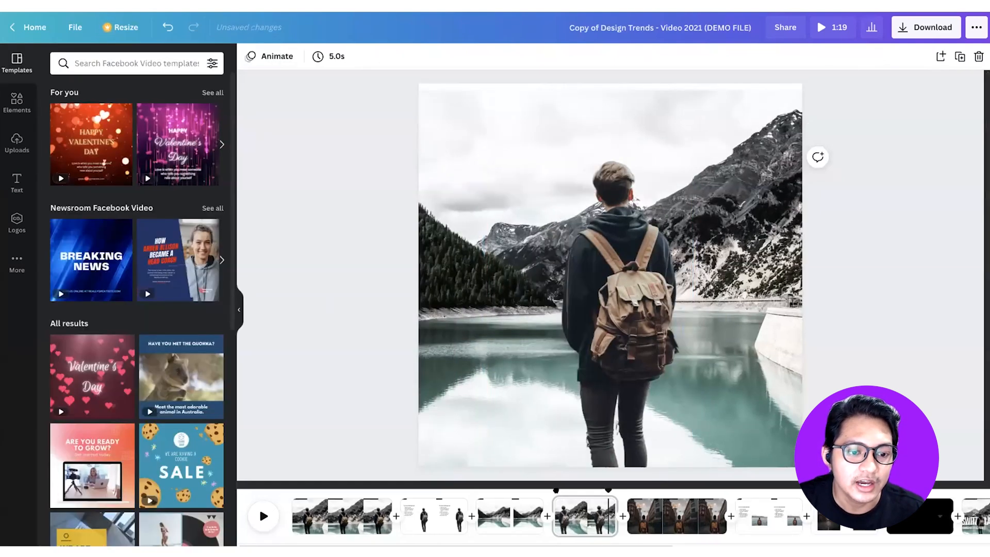
{"action": "left_click", "coordinate": [263, 516]}
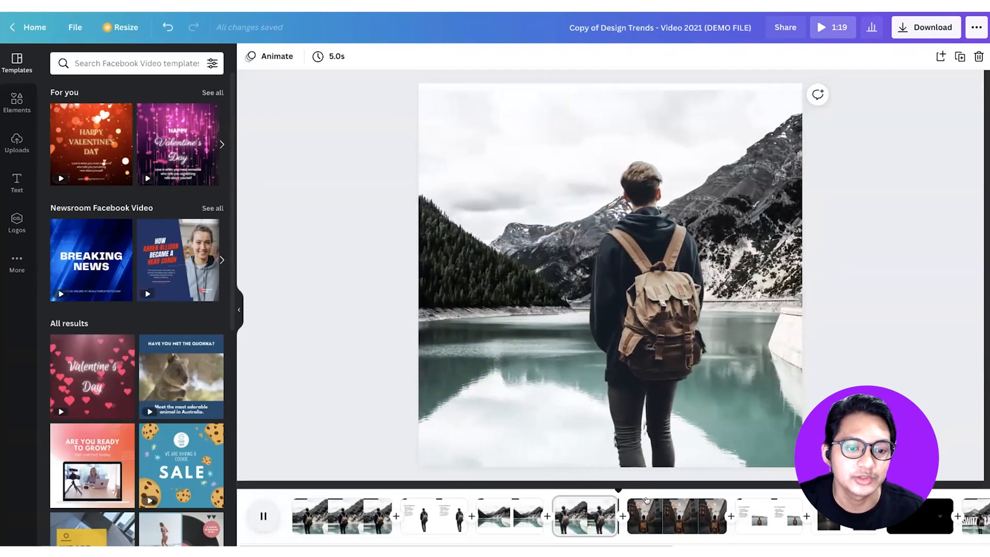
{"action": "left_click", "coordinate": [255, 519]}
Play the SAMPLE 02 page with the man in the city street and replay it from its start.
{"action": "mouse_move", "coordinate": [636, 487]}
{"action": "left_mouse_down"}
{"action": "mouse_move", "coordinate": [681, 489]}
{"action": "mouse_move", "coordinate": [627, 497]}
{"action": "left_mouse_up"}
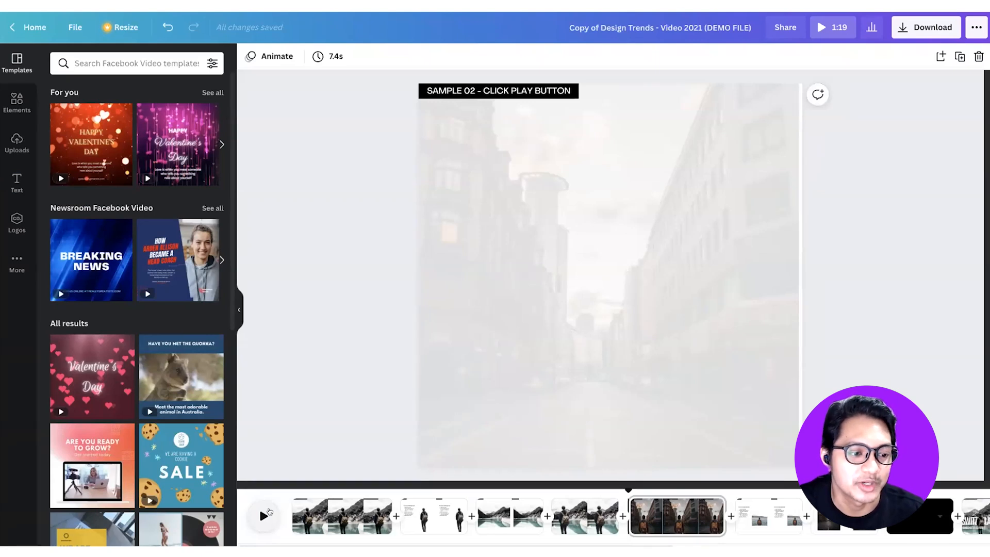
{"action": "left_click", "coordinate": [265, 515]}
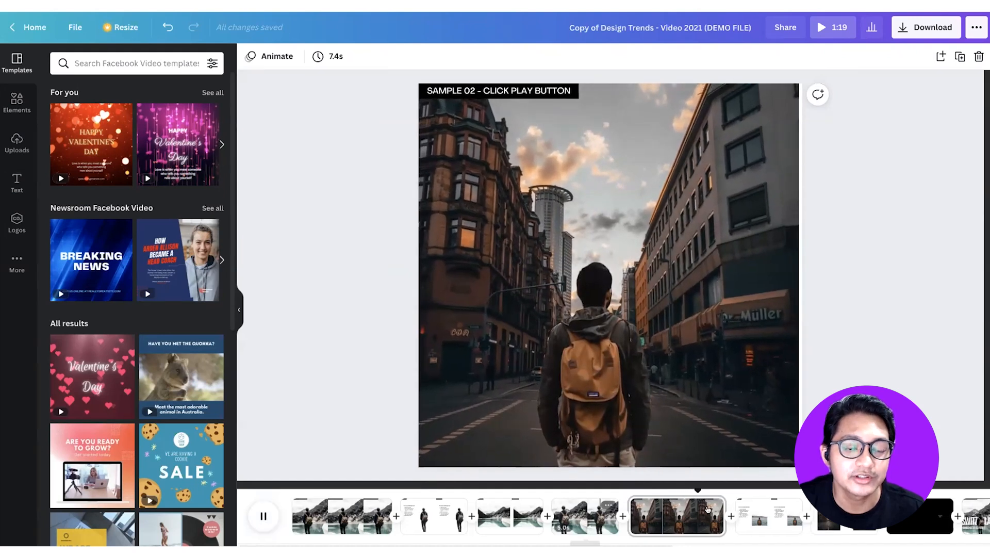
{"action": "left_click_drag", "start_coordinate": [725, 492], "coordinate": [631, 495]}
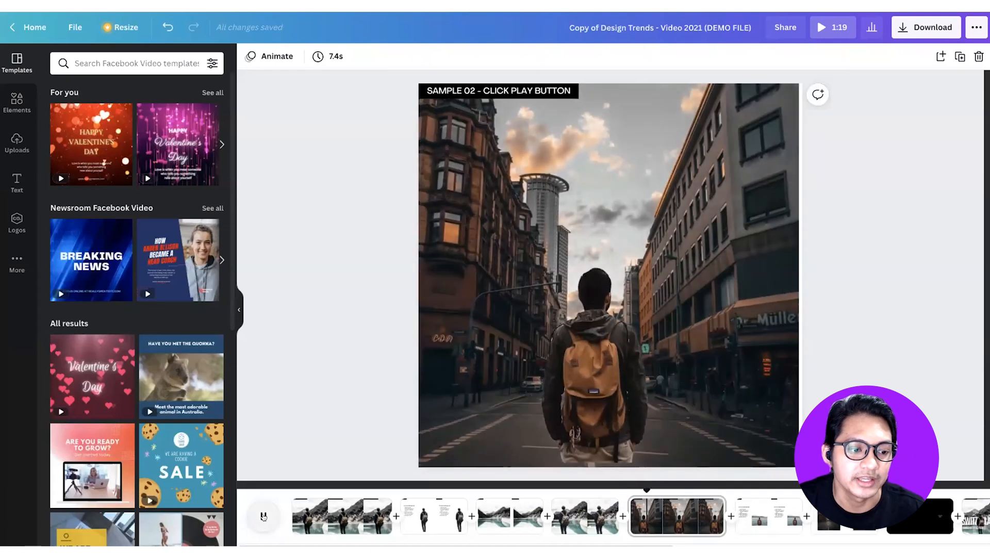
{"action": "left_click", "coordinate": [263, 517]}
{"action": "left_click", "coordinate": [264, 516]}
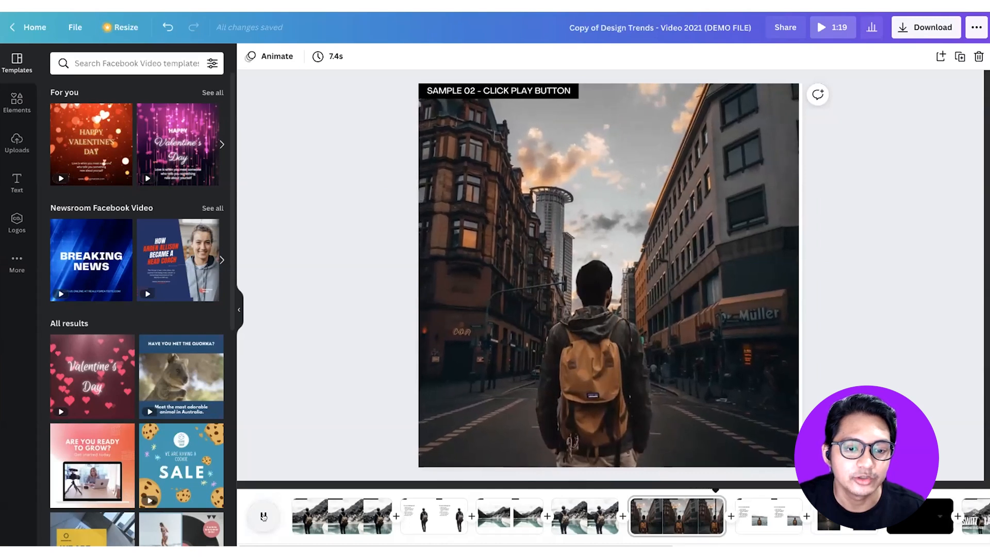
{"action": "left_click", "coordinate": [264, 517]}
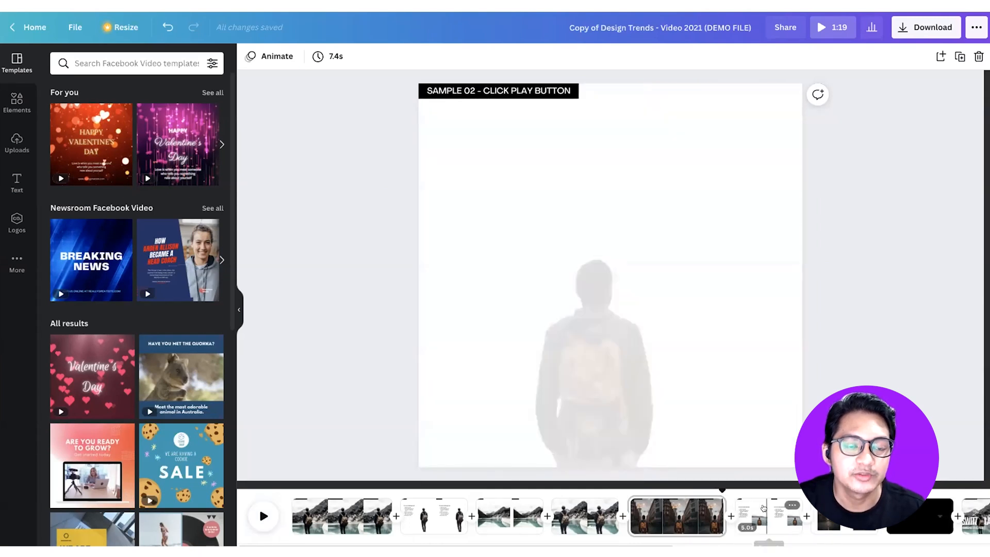
Remove the background from the photo of the man by the water on the second SUBJECT page.
{"action": "left_click", "coordinate": [764, 508]}
{"action": "left_click", "coordinate": [694, 314]}
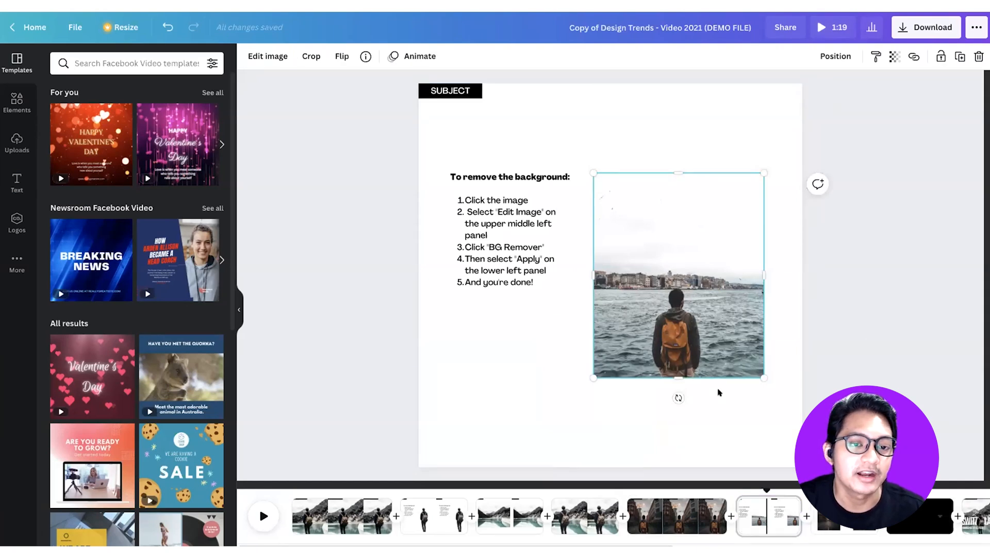
{"action": "left_click", "coordinate": [519, 365]}
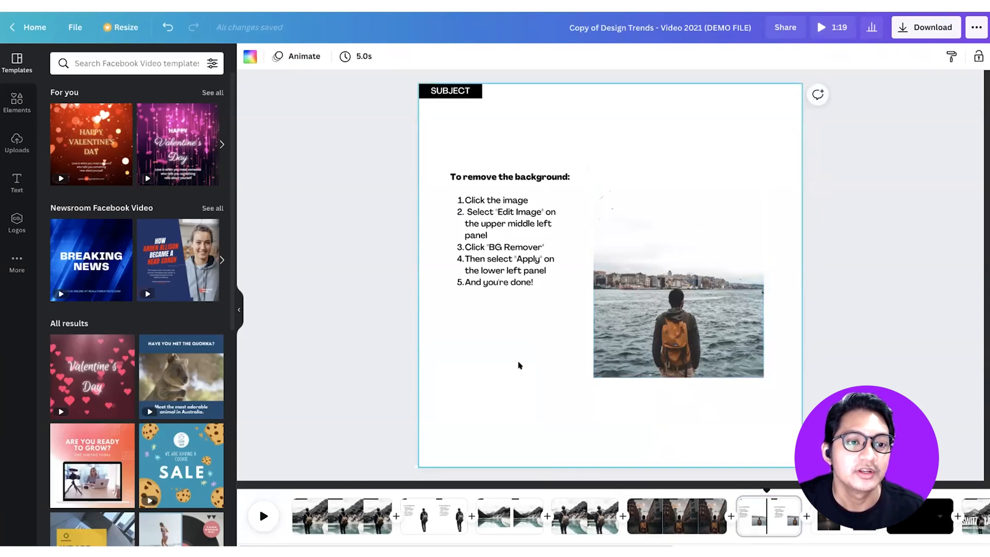
{"action": "left_click", "coordinate": [651, 283]}
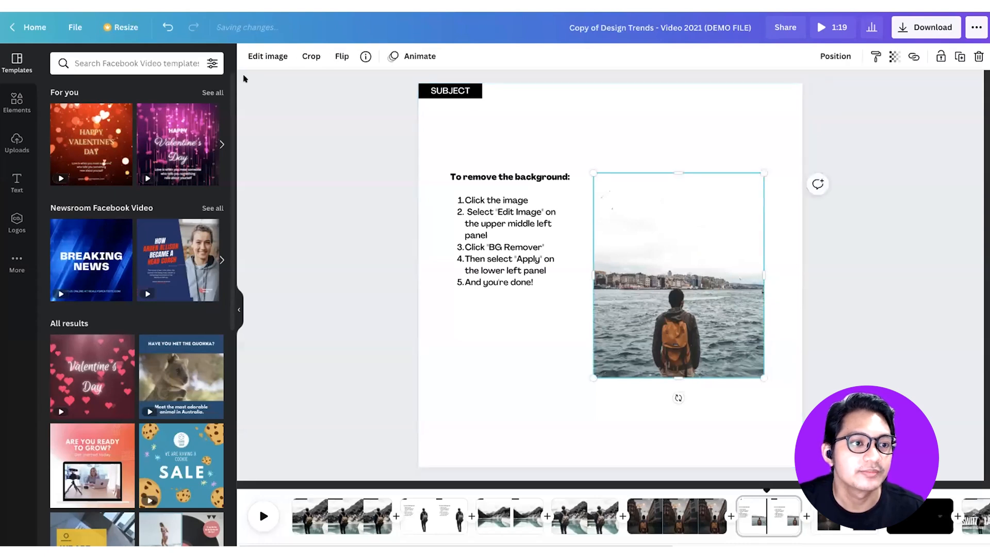
{"action": "left_click", "coordinate": [268, 56]}
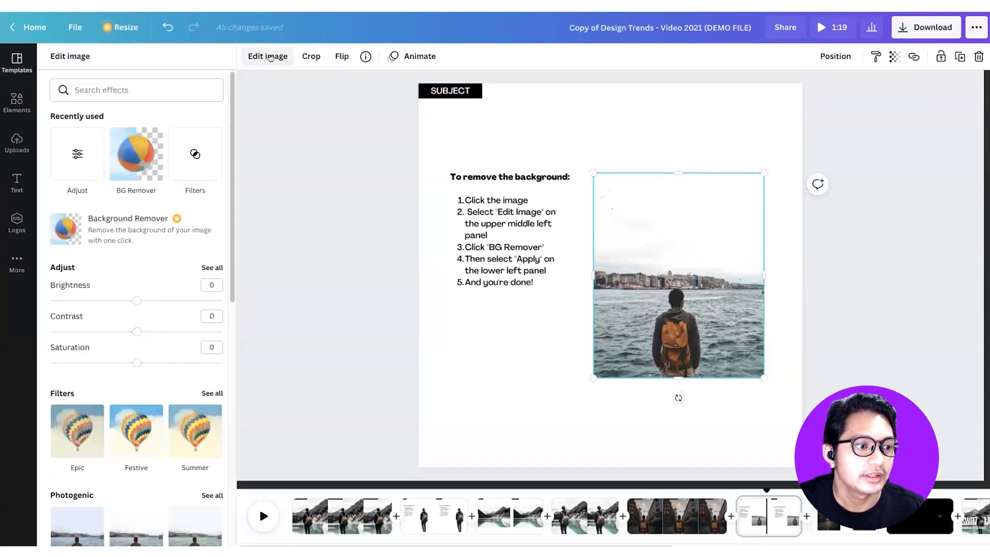
{"action": "left_click", "coordinate": [145, 172]}
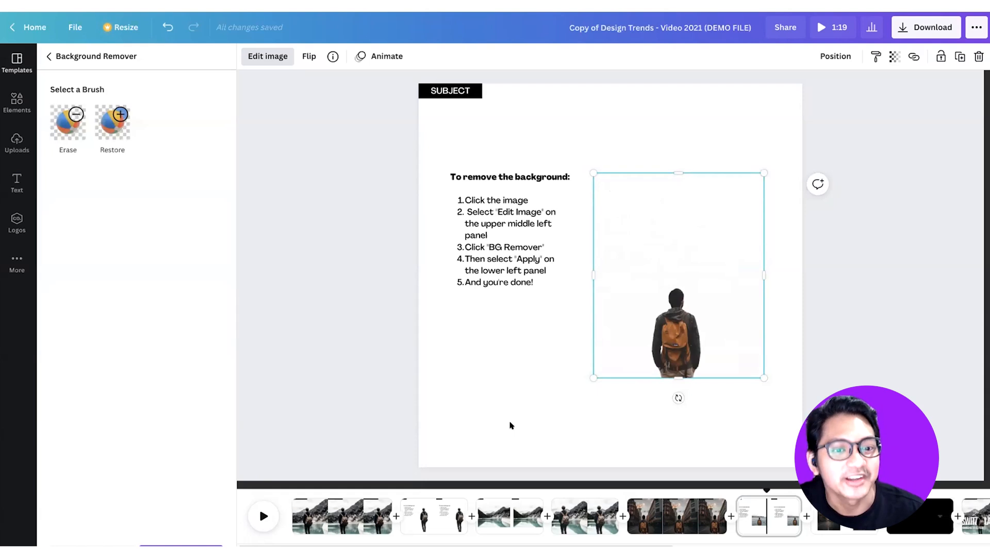
Crop the empty area around the man with the orange backpack and enlarge his cutout on the SUBJECT page.
{"action": "left_click_drag", "start_coordinate": [591, 266], "coordinate": [639, 265]}
{"action": "left_click_drag", "start_coordinate": [679, 171], "coordinate": [777, 207]}
{"action": "left_click_drag", "start_coordinate": [696, 373], "coordinate": [687, 335]}
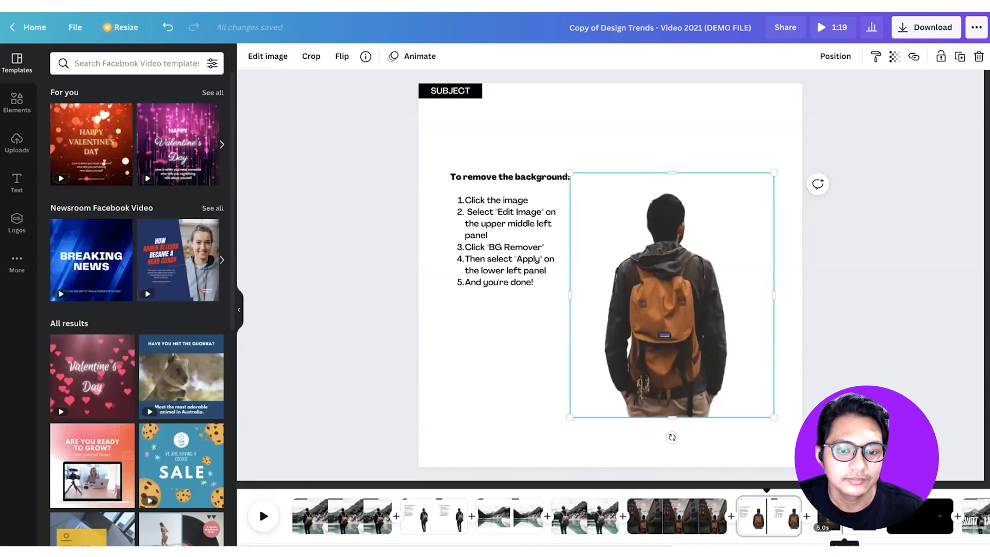
Enlarge the city street photo on the second BACKGROUND page.
{"action": "left_click", "coordinate": [831, 518]}
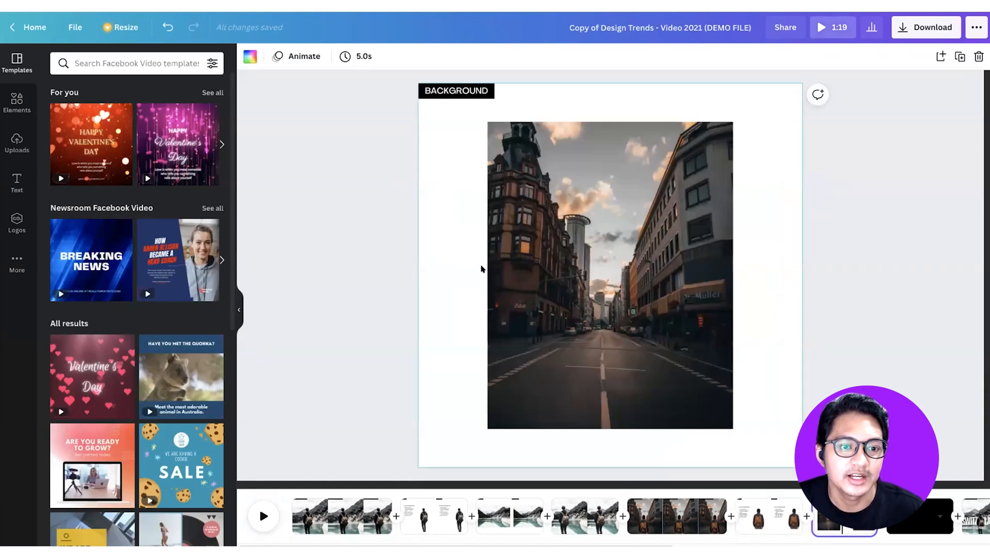
{"action": "left_click", "coordinate": [555, 274]}
{"action": "left_click_drag", "start_coordinate": [472, 439], "coordinate": [461, 452]}
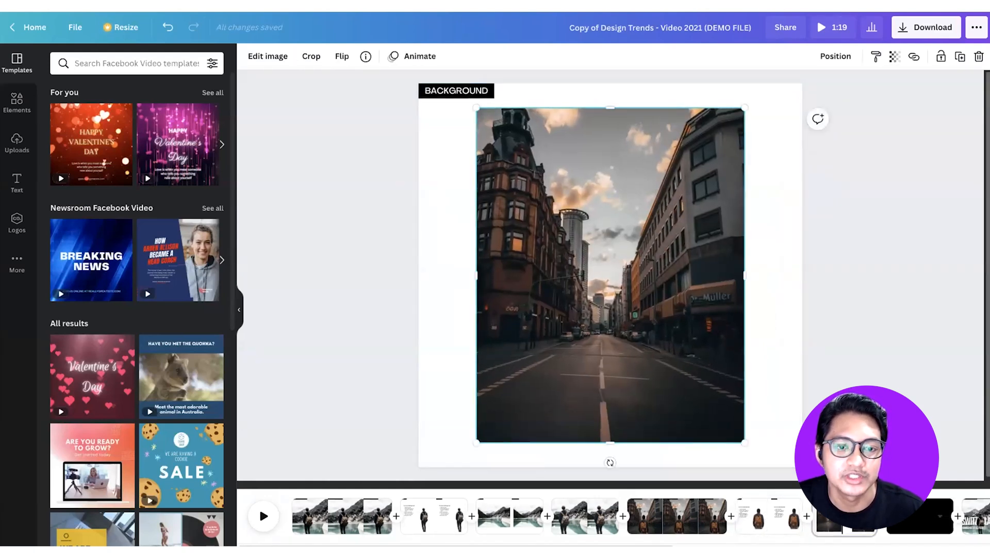
Delete the "PRACTICE HERE" text from the black practice page that follows the street BACKGROUND page.
{"action": "left_click", "coordinate": [919, 513]}
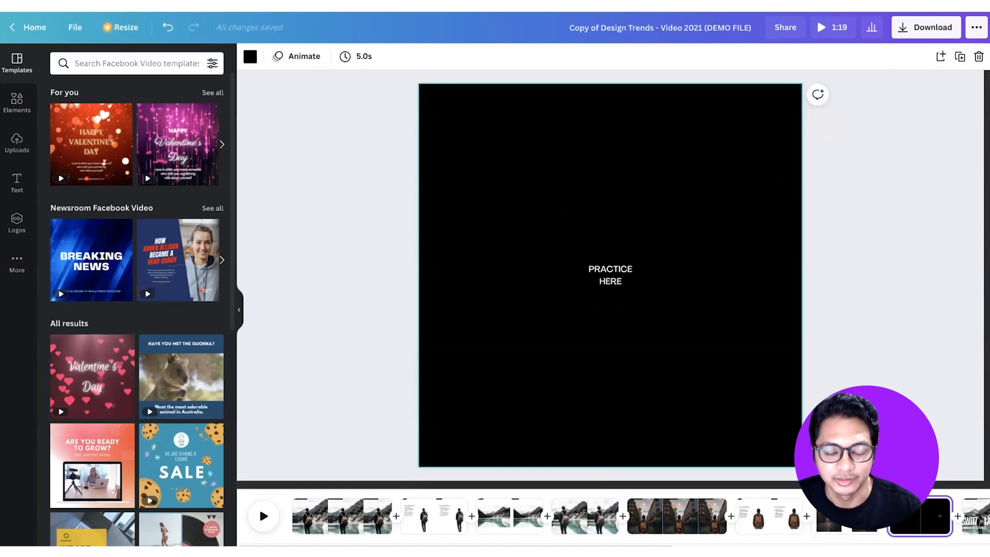
{"action": "left_click_drag", "start_coordinate": [565, 208], "coordinate": [665, 326]}
{"action": "key", "text": "Delete"}
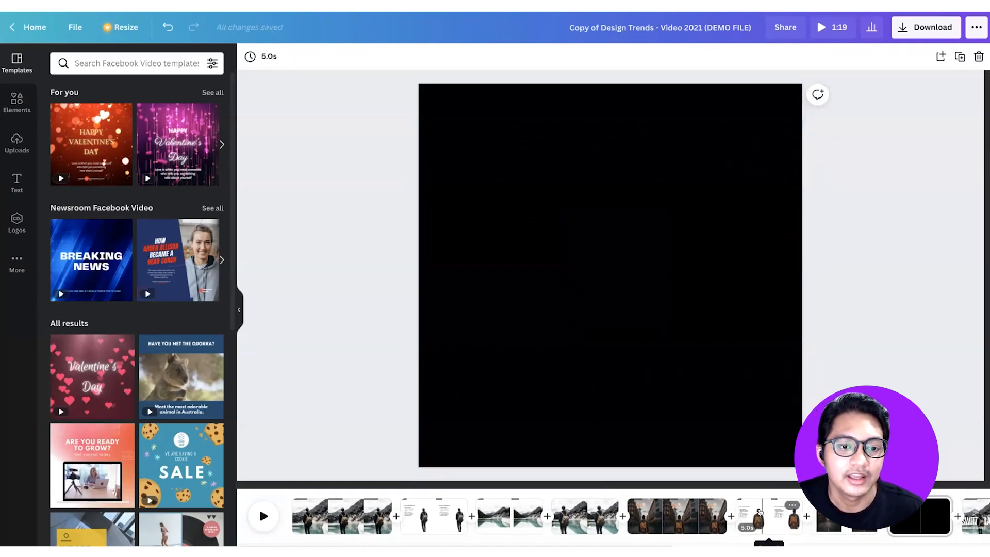
Copy the cutout of the man with the orange backpack from the SUBJECT page onto the black practice page.
{"action": "left_click", "coordinate": [759, 512]}
{"action": "left_click", "coordinate": [582, 292]}
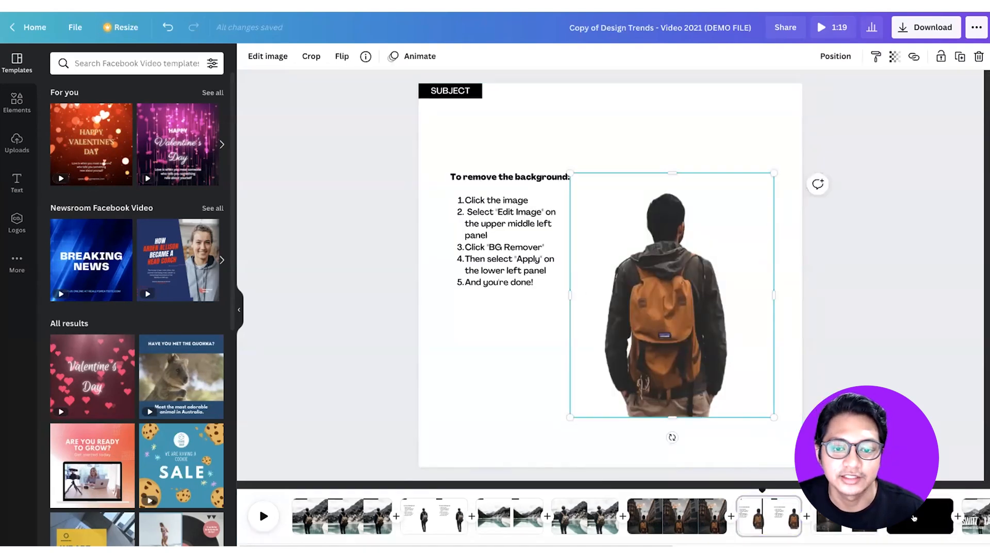
{"action": "left_click", "coordinate": [914, 518]}
{"action": "key", "text": "ctrl+v"}
Copy the city street photo from the BACKGROUND page onto the practice page with the man's cutout.
{"action": "left_click", "coordinate": [831, 531]}
{"action": "left_click", "coordinate": [660, 292]}
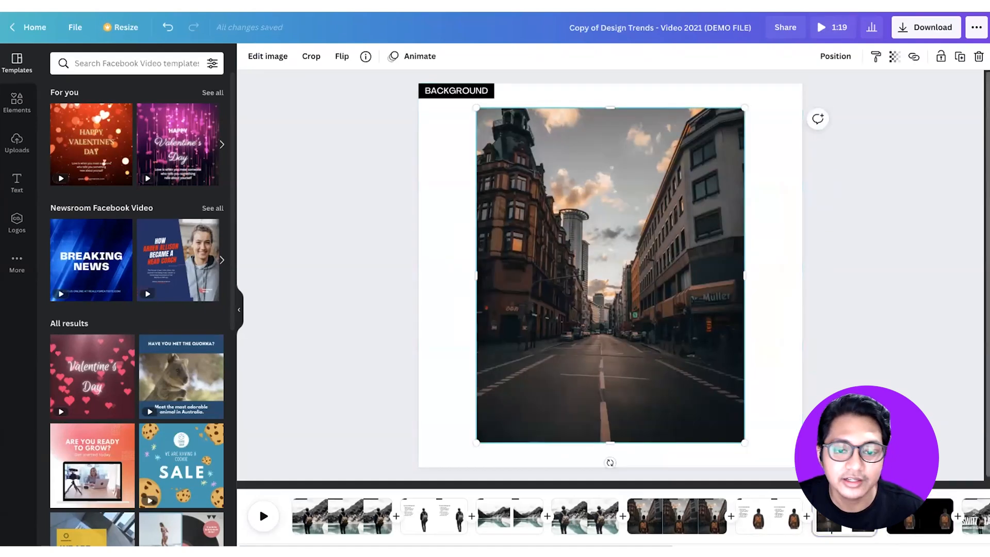
{"action": "left_click", "coordinate": [920, 523]}
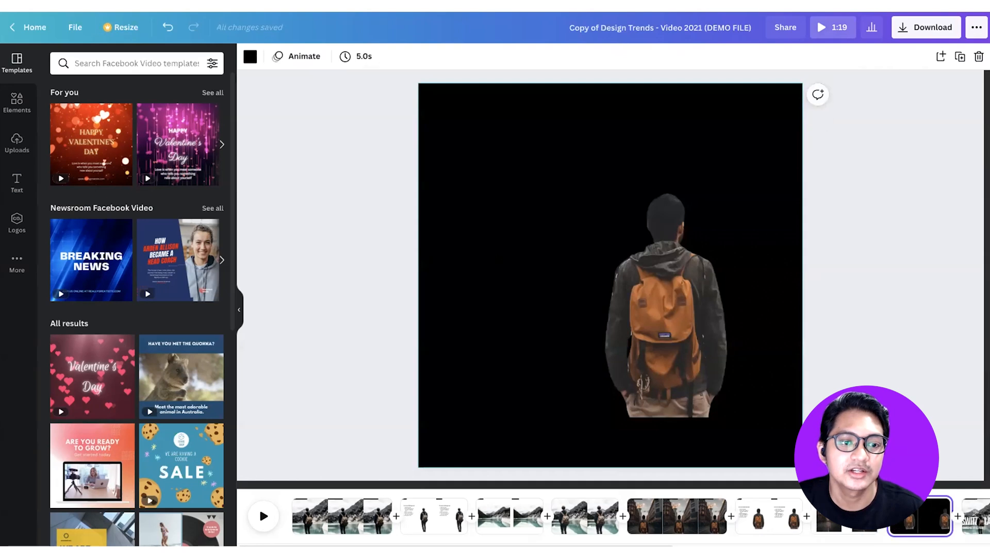
{"action": "key", "text": "super+v"}
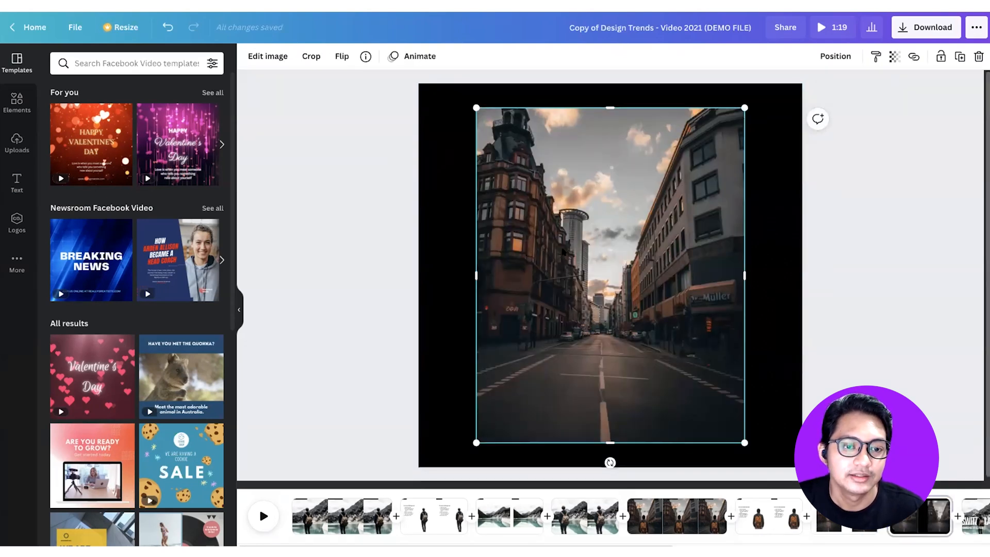
Send the street photo to the back behind the man, and move the man down to the page's lower edge.
{"action": "right_click", "coordinate": [587, 252]}
{"action": "left_click", "coordinate": [636, 376]}
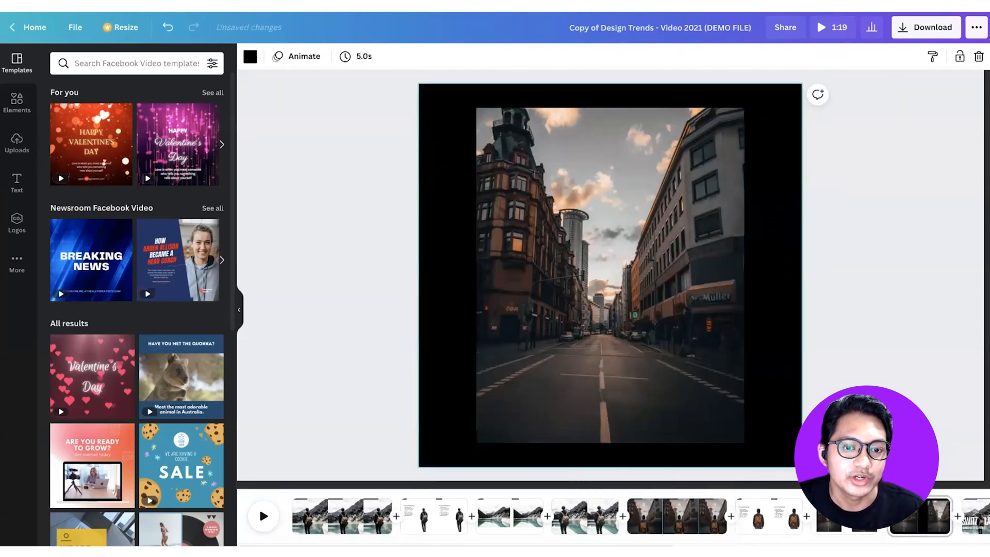
{"action": "left_click", "coordinate": [583, 261]}
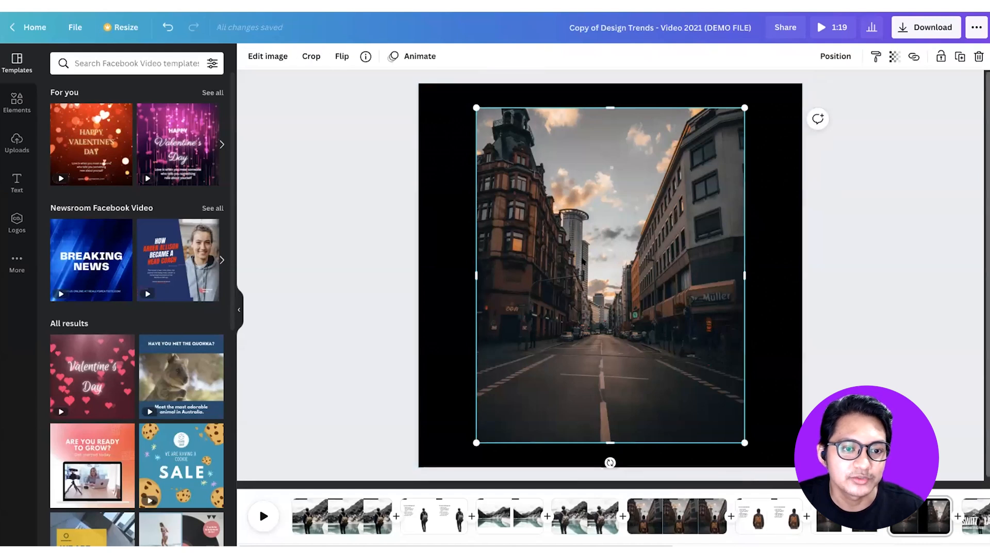
{"action": "right_click", "coordinate": [584, 262]}
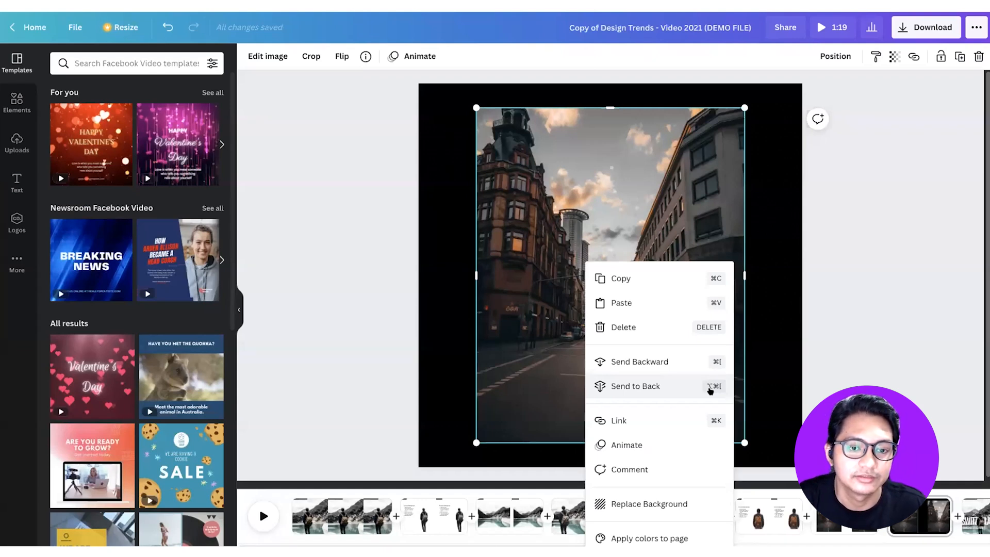
{"action": "left_click", "coordinate": [742, 386]}
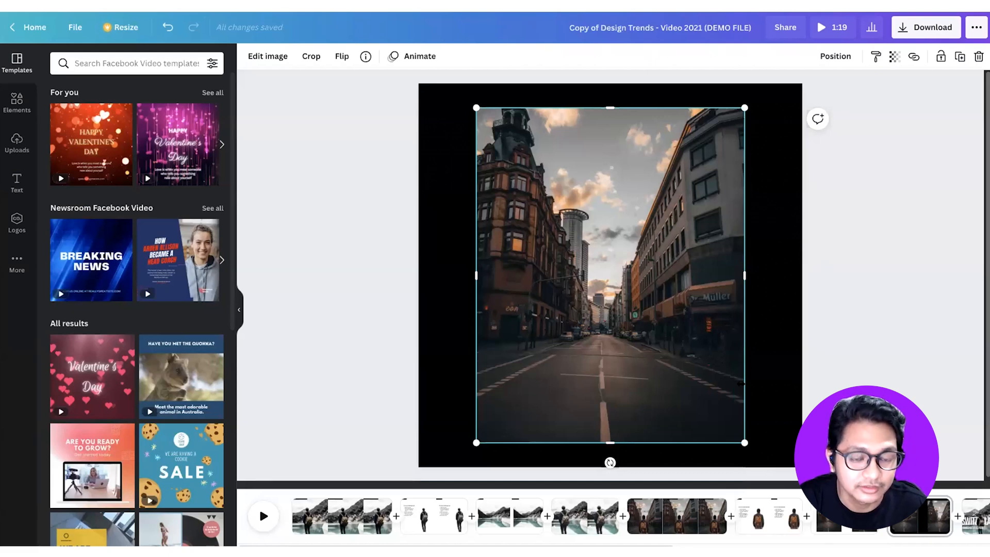
{"action": "key", "text": "alt+super+bracketleft"}
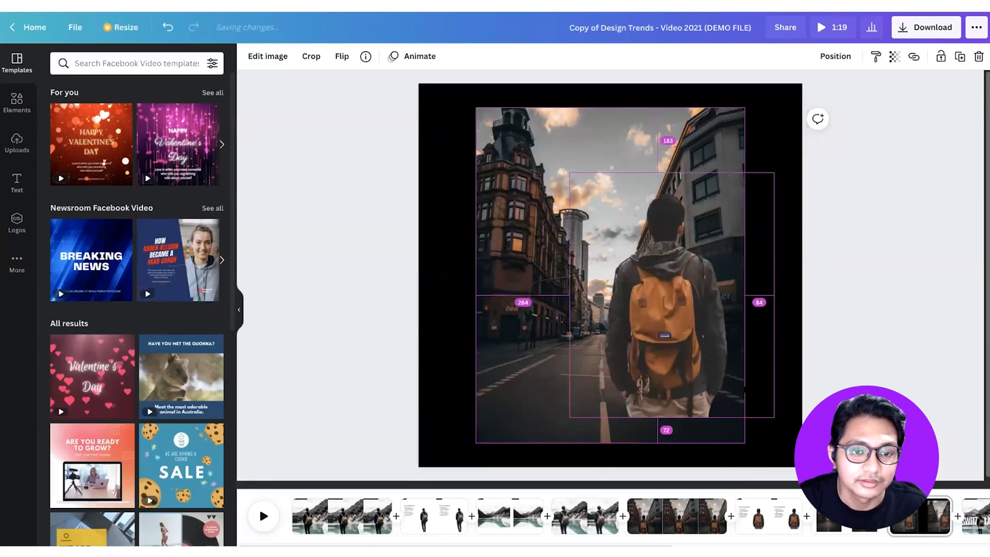
{"action": "left_click_drag", "start_coordinate": [711, 338], "coordinate": [659, 380]}
{"action": "left_click", "coordinate": [820, 383]}
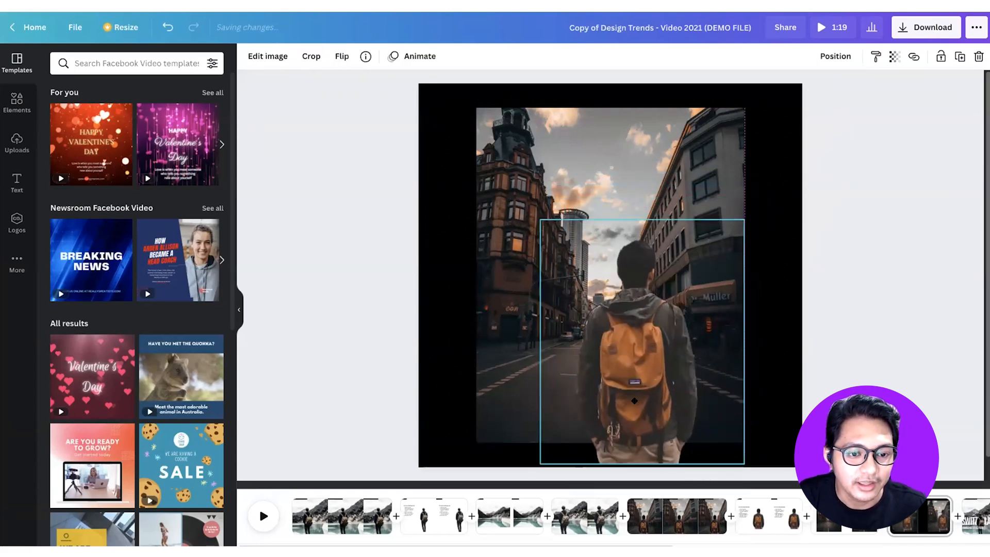
Enlarge the street photo to about 1,307 by 1,399 and centre it so it fills almost the whole practice page.
{"action": "left_click", "coordinate": [602, 155]}
{"action": "left_click_drag", "start_coordinate": [608, 187], "coordinate": [534, 232]}
{"action": "left_click_drag", "start_coordinate": [671, 152], "coordinate": [809, 112]}
{"action": "left_click_drag", "start_coordinate": [704, 191], "coordinate": [708, 258]}
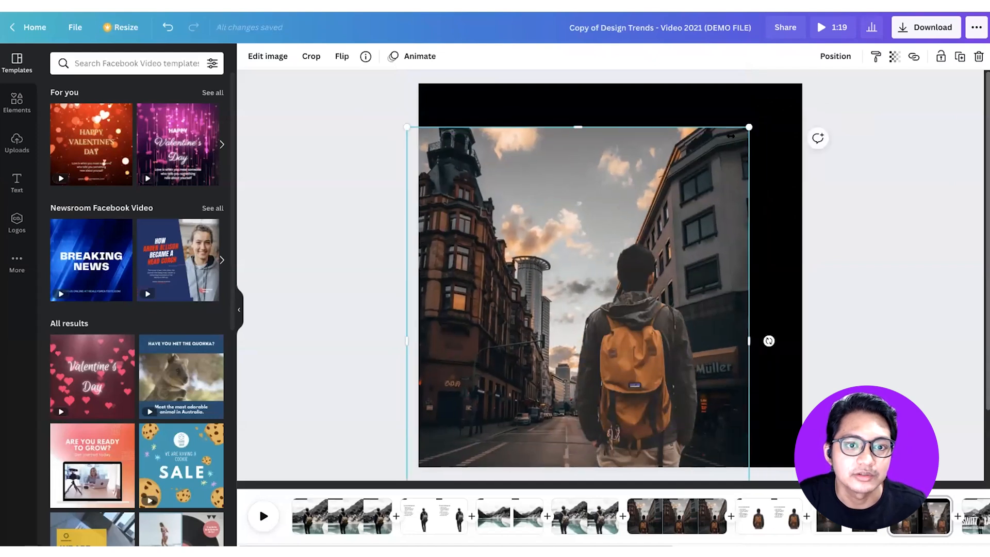
{"action": "left_click_drag", "start_coordinate": [749, 127], "coordinate": [799, 147]}
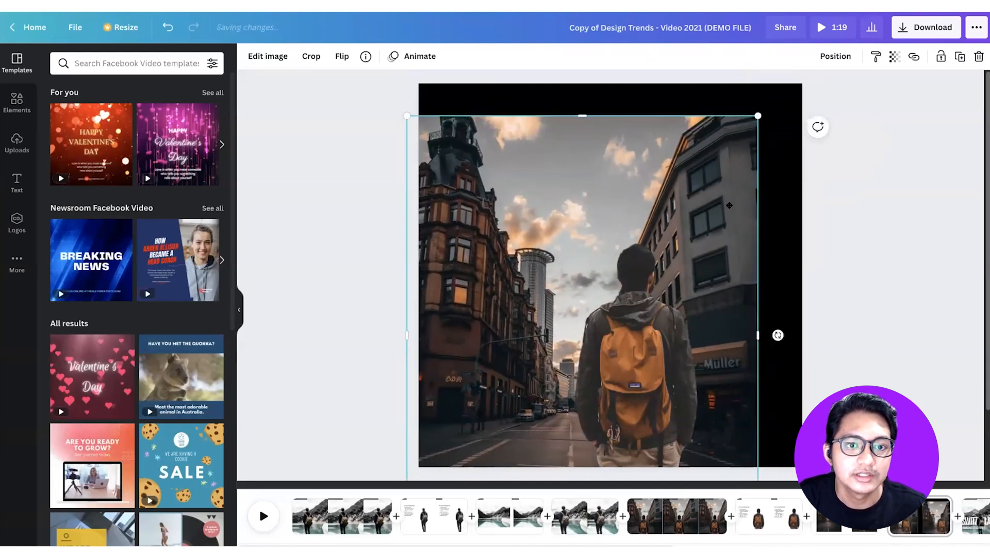
{"action": "left_click_drag", "start_coordinate": [728, 201], "coordinate": [743, 247]}
{"action": "left_click_drag", "start_coordinate": [774, 161], "coordinate": [821, 129]}
{"action": "mouse_move", "coordinate": [411, 119]}
{"action": "left_mouse_down"}
{"action": "mouse_move", "coordinate": [382, 109]}
{"action": "mouse_move", "coordinate": [407, 106]}
{"action": "left_mouse_up"}
{"action": "left_click_drag", "start_coordinate": [589, 144], "coordinate": [589, 134]}
{"action": "left_click_drag", "start_coordinate": [589, 133], "coordinate": [588, 134]}
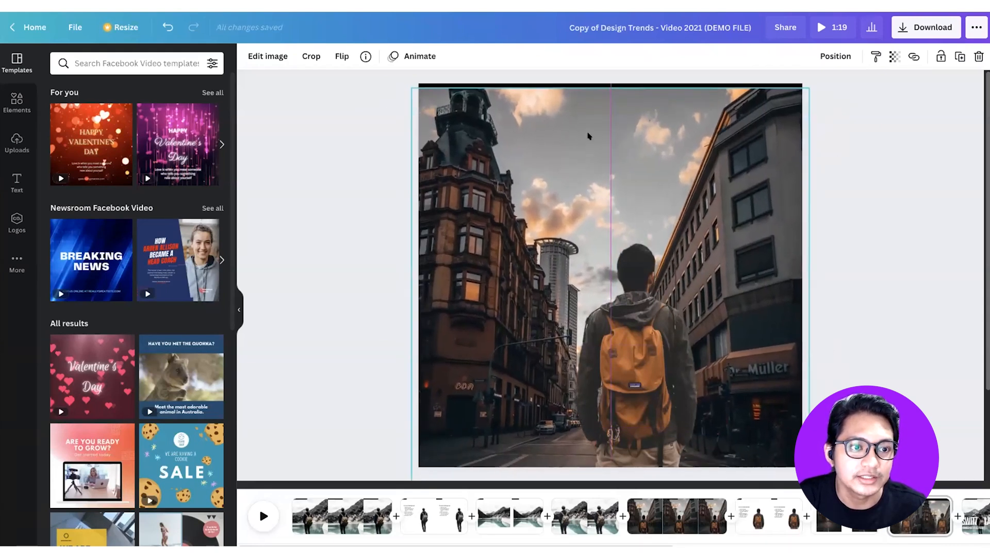
{"action": "left_click_drag", "start_coordinate": [401, 336], "coordinate": [367, 343]}
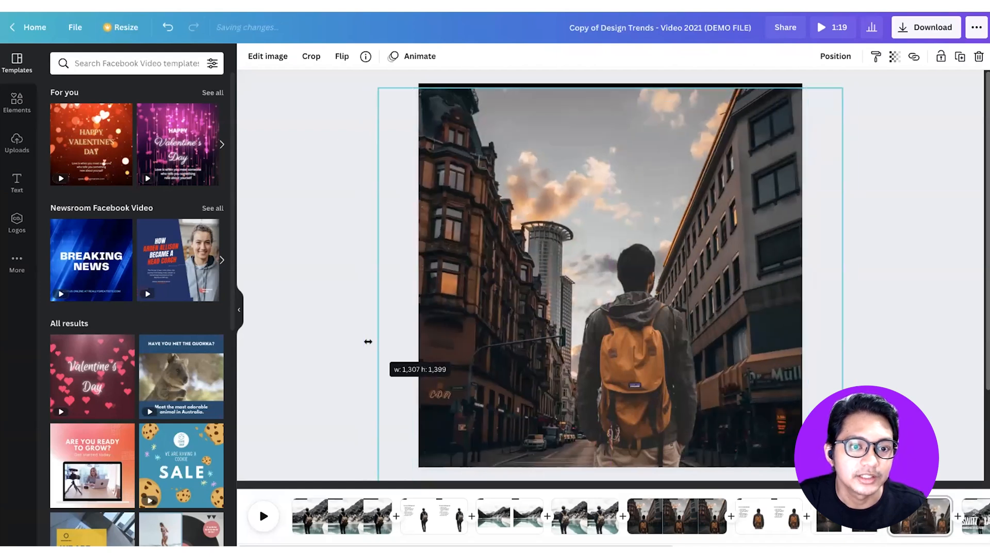
{"action": "left_click_drag", "start_coordinate": [601, 153], "coordinate": [600, 152]}
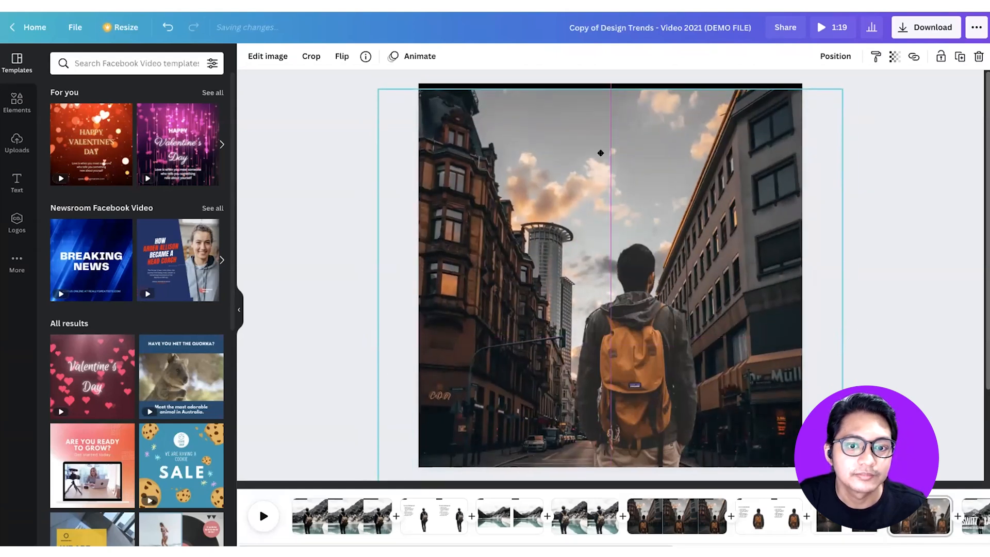
Shrink the man's cutout and place it in the middle of the street at the page's lower edge.
{"action": "left_click", "coordinate": [895, 371]}
{"action": "left_click_drag", "start_coordinate": [701, 339], "coordinate": [626, 323]}
{"action": "left_click_drag", "start_coordinate": [692, 233], "coordinate": [677, 251]}
{"action": "left_click_drag", "start_coordinate": [607, 338], "coordinate": [614, 344]}
Apply the Photo Zoom animation to the street photo on the practice page.
{"action": "left_click", "coordinate": [508, 151]}
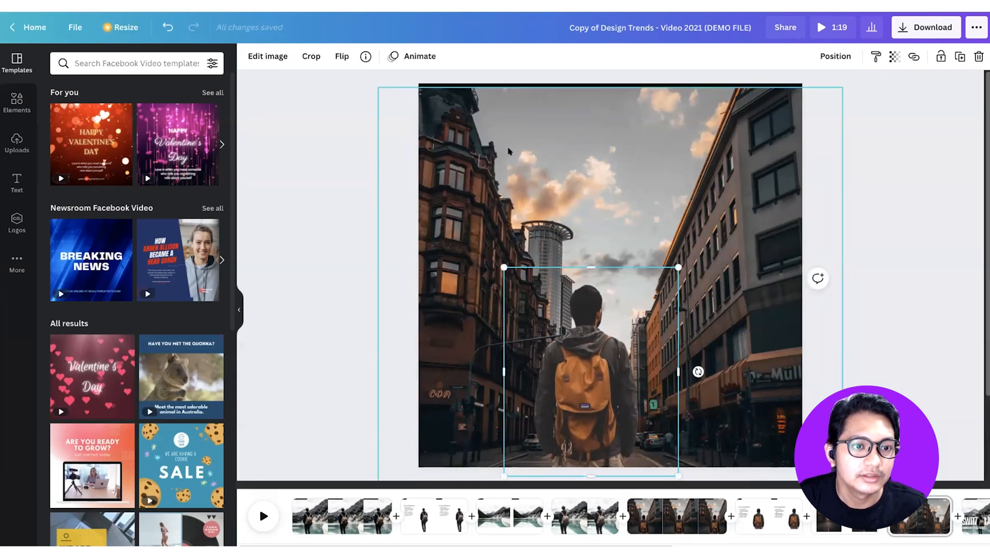
{"action": "left_click", "coordinate": [355, 163]}
{"action": "left_click", "coordinate": [526, 162]}
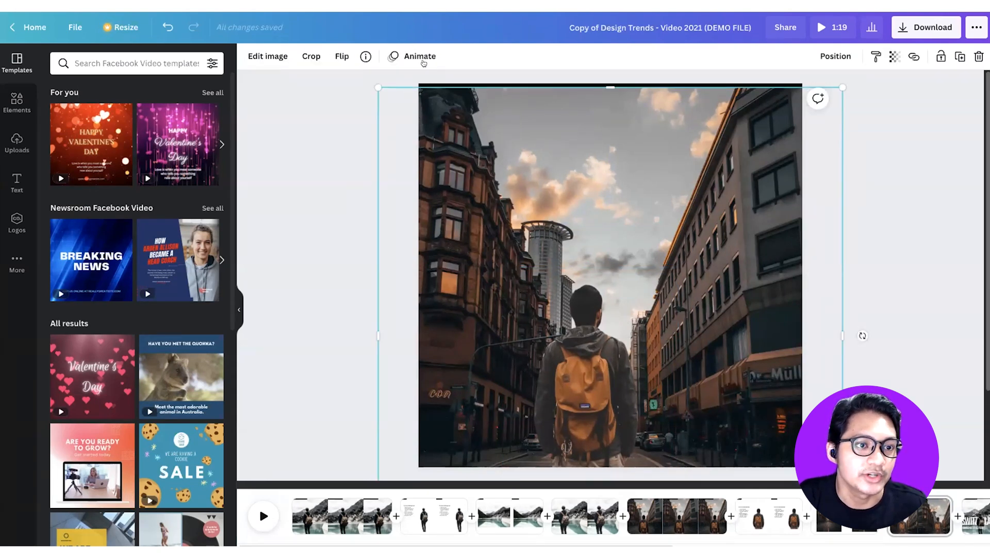
{"action": "left_click", "coordinate": [421, 58]}
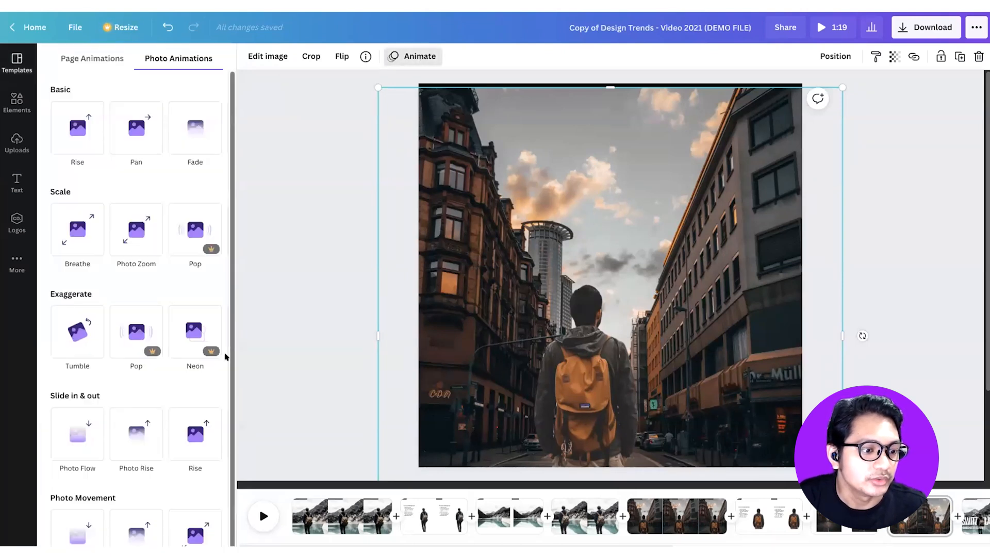
{"action": "scroll", "coordinate": [233, 384], "scroll_direction": "down", "scroll_amount": 1}
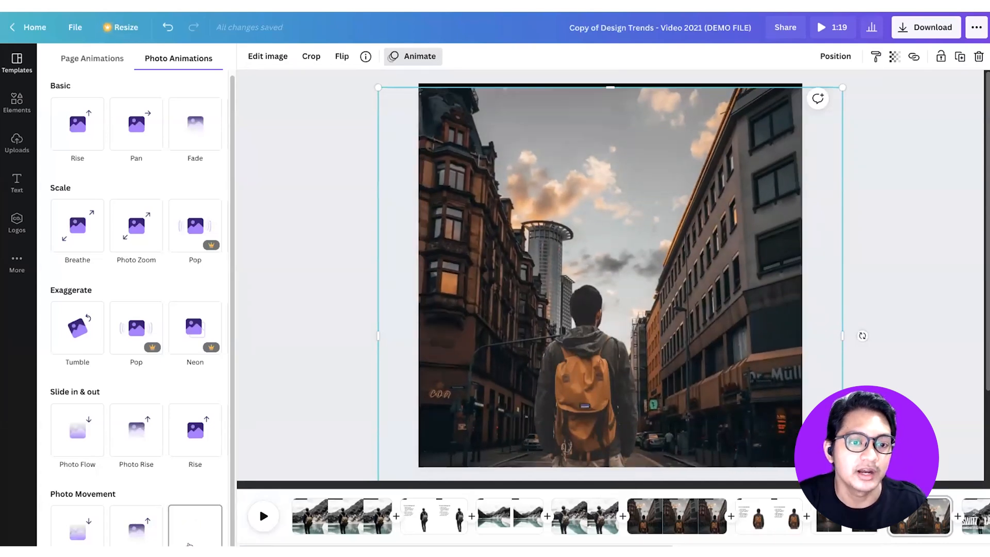
{"action": "left_click", "coordinate": [189, 544]}
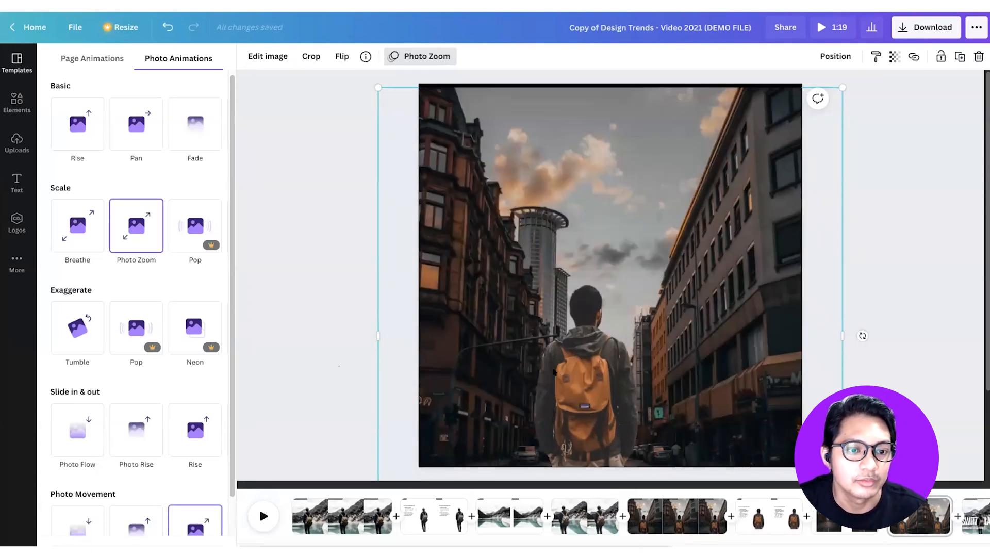
Apply the Breathe animation to the man's cutout.
{"action": "left_click", "coordinate": [554, 393]}
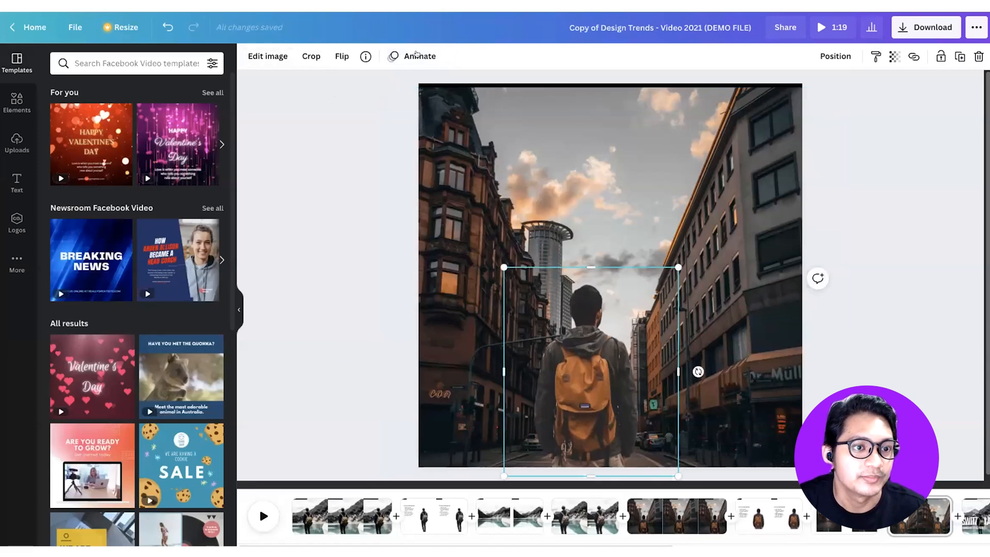
{"action": "left_click", "coordinate": [416, 54]}
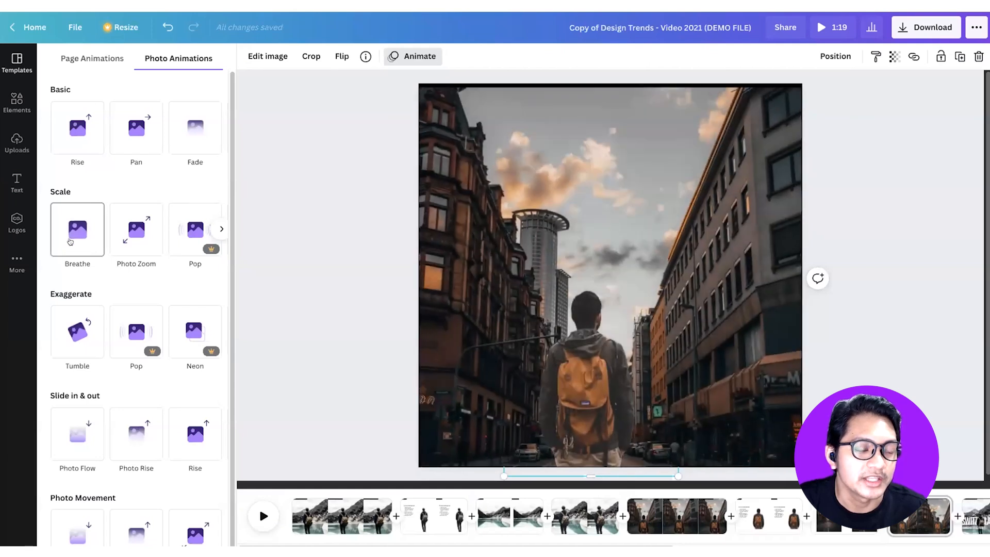
{"action": "left_click", "coordinate": [70, 242]}
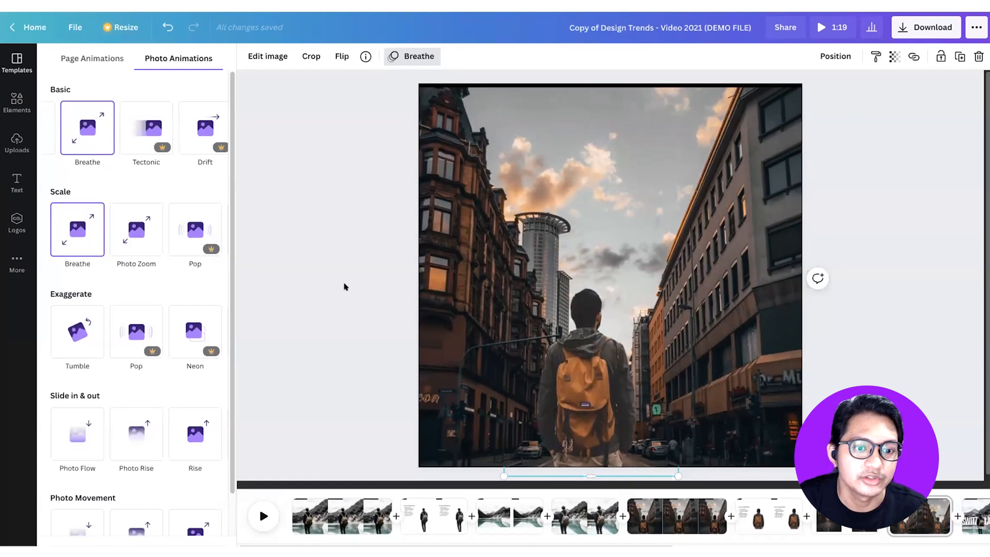
Enlarge the man's cutout and reposition it so his figure ends at the lower edge of the page.
{"action": "left_click", "coordinate": [620, 330]}
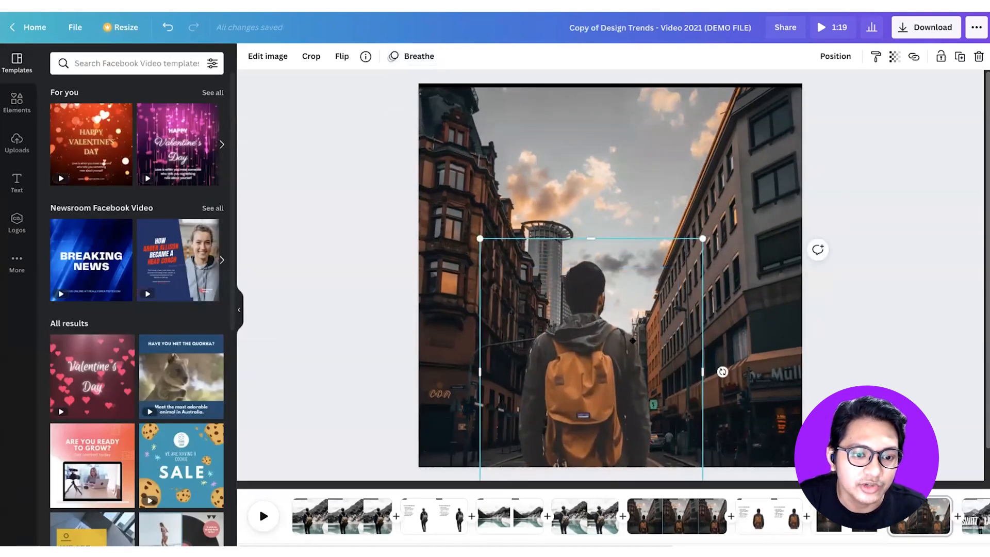
{"action": "left_click", "coordinate": [698, 380]}
{"action": "left_click_drag", "start_coordinate": [595, 354], "coordinate": [583, 353]}
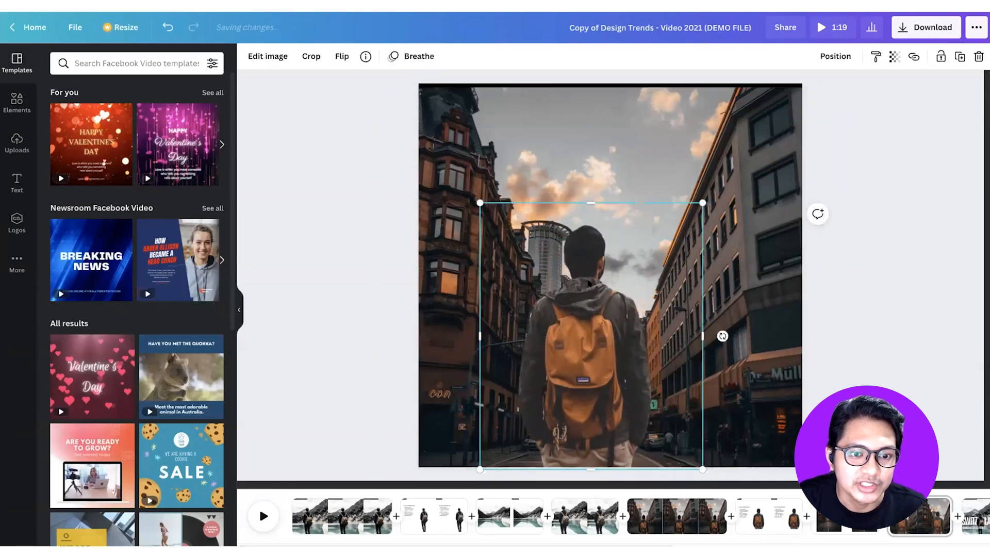
{"action": "left_click", "coordinate": [296, 116]}
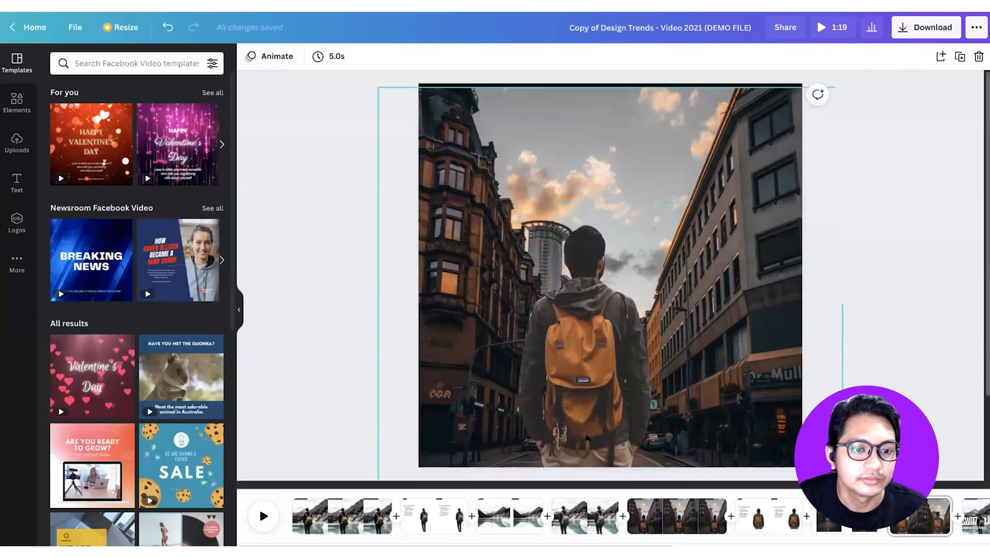
{"action": "left_click", "coordinate": [570, 461]}
{"action": "left_click", "coordinate": [571, 473]}
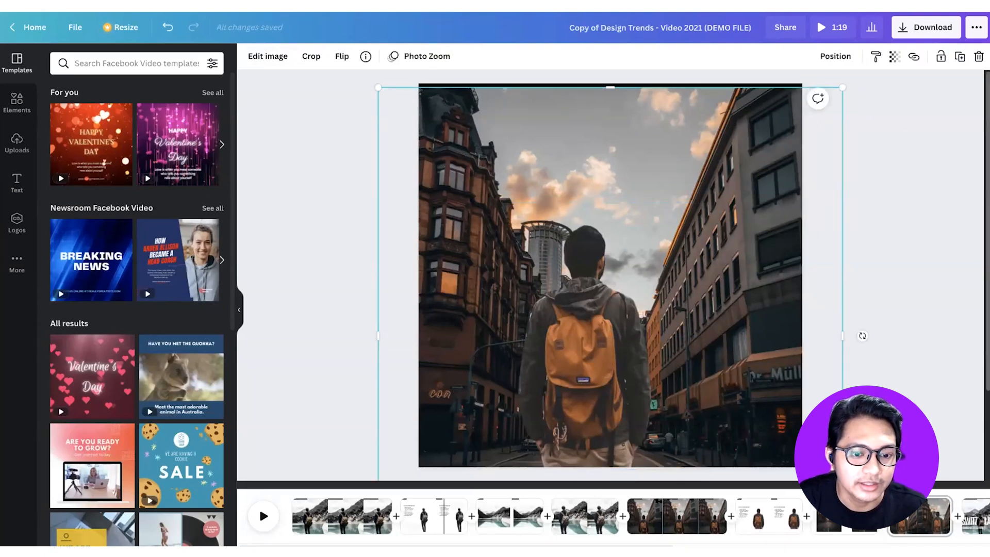
Shift the man's cutout slightly down and to the right over the street photo.
{"action": "left_click", "coordinate": [264, 516]}
{"action": "left_click", "coordinate": [616, 373]}
{"action": "left_click", "coordinate": [615, 373]}
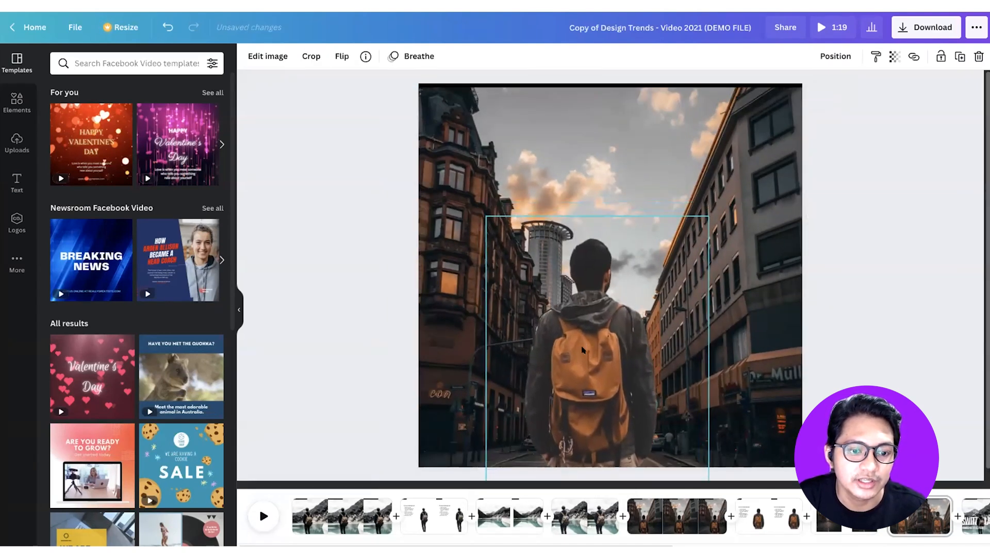
Play the practice page and replay it to review the man and city street animation.
{"action": "left_click", "coordinate": [259, 507]}
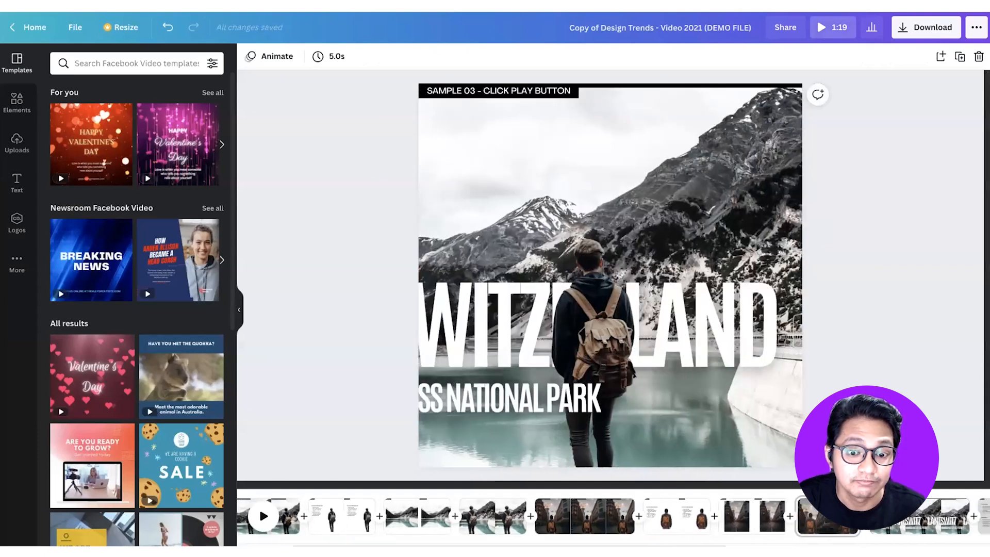
{"action": "left_click", "coordinate": [261, 516]}
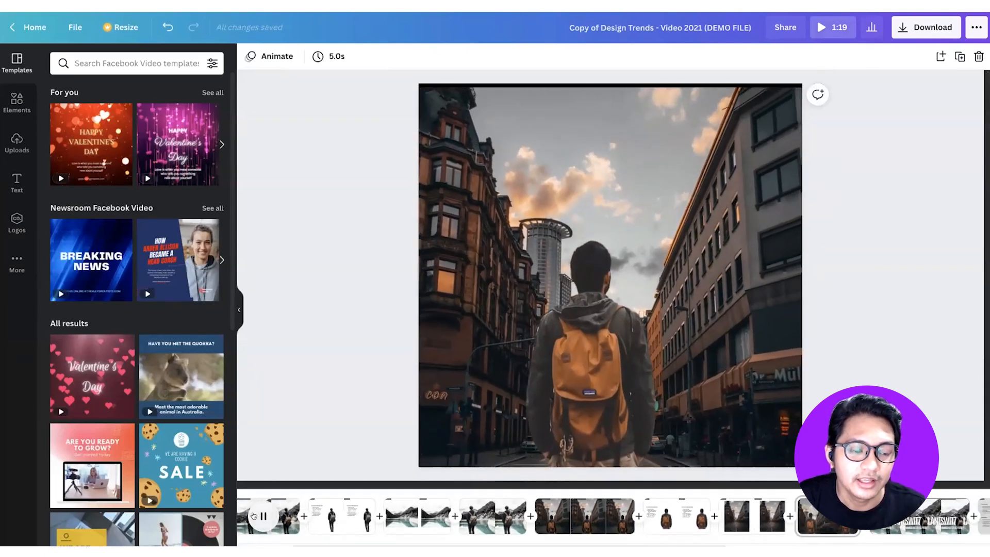
{"action": "left_click", "coordinate": [379, 349]}
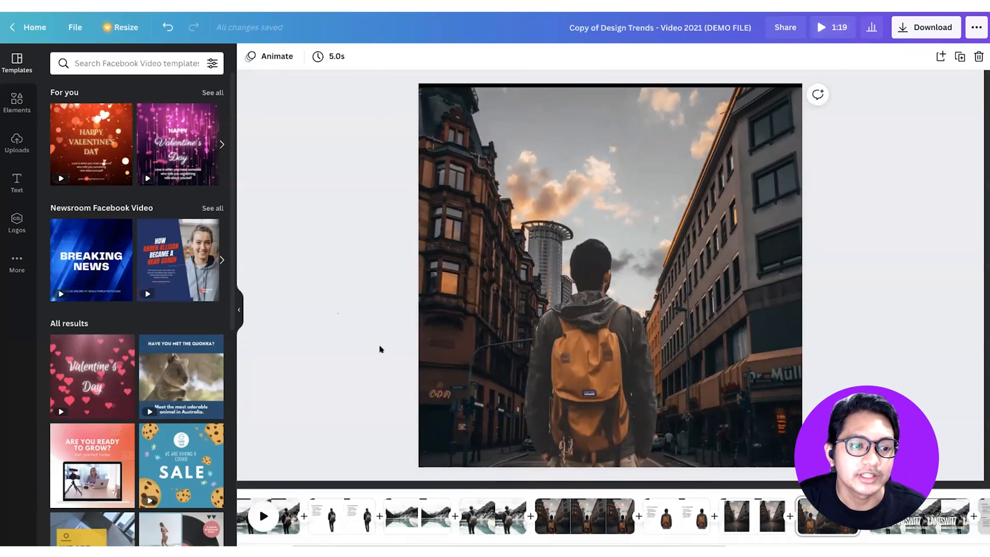
Adjust the man's cutout on the street page to brightness -7, contrast 18 and saturation 9.
{"action": "left_click", "coordinate": [572, 318]}
{"action": "left_click", "coordinate": [168, 28]}
{"action": "left_click", "coordinate": [194, 29]}
{"action": "left_click", "coordinate": [266, 61]}
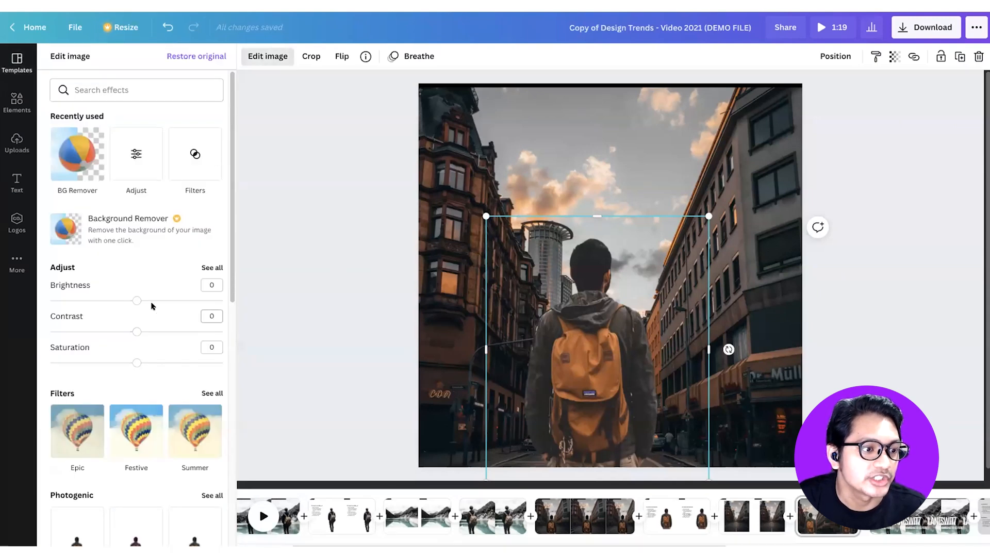
{"action": "left_click_drag", "start_coordinate": [137, 300], "coordinate": [145, 333]}
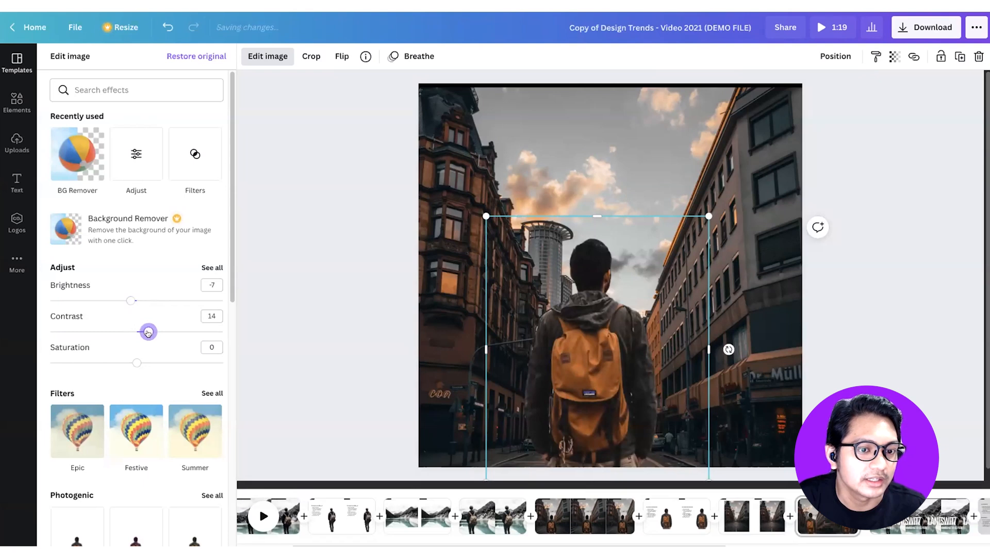
{"action": "left_click_drag", "start_coordinate": [134, 362], "coordinate": [142, 362]}
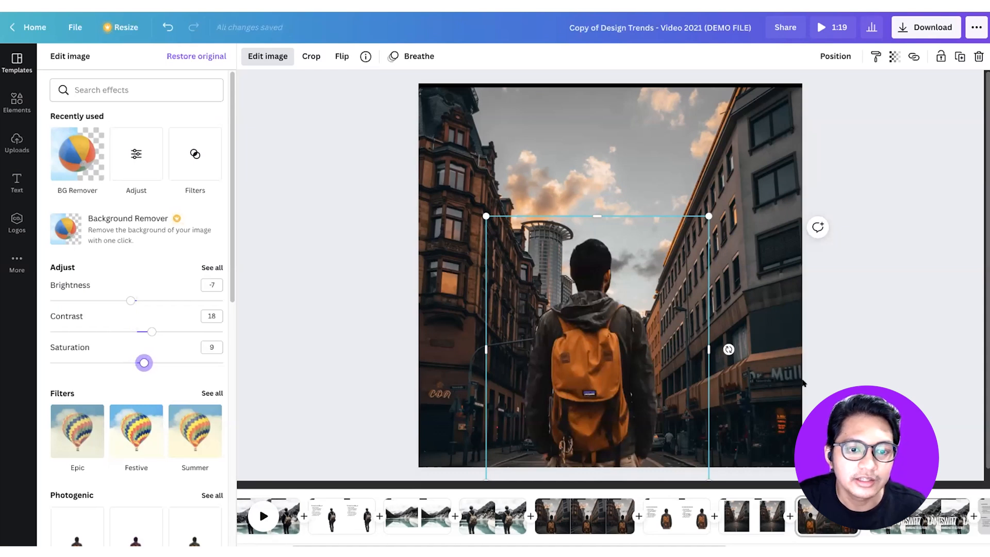
{"action": "left_click", "coordinate": [267, 56]}
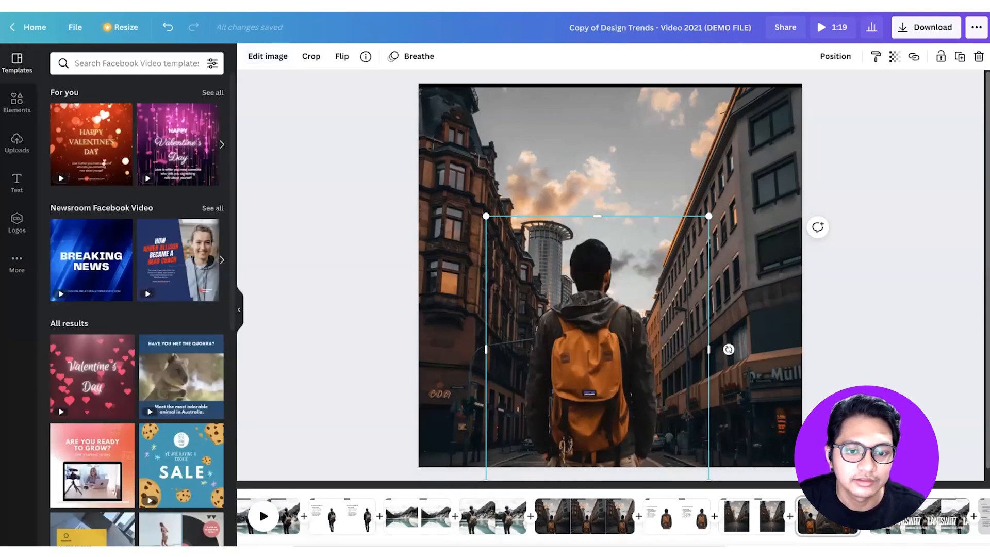
{"action": "left_click", "coordinate": [940, 403]}
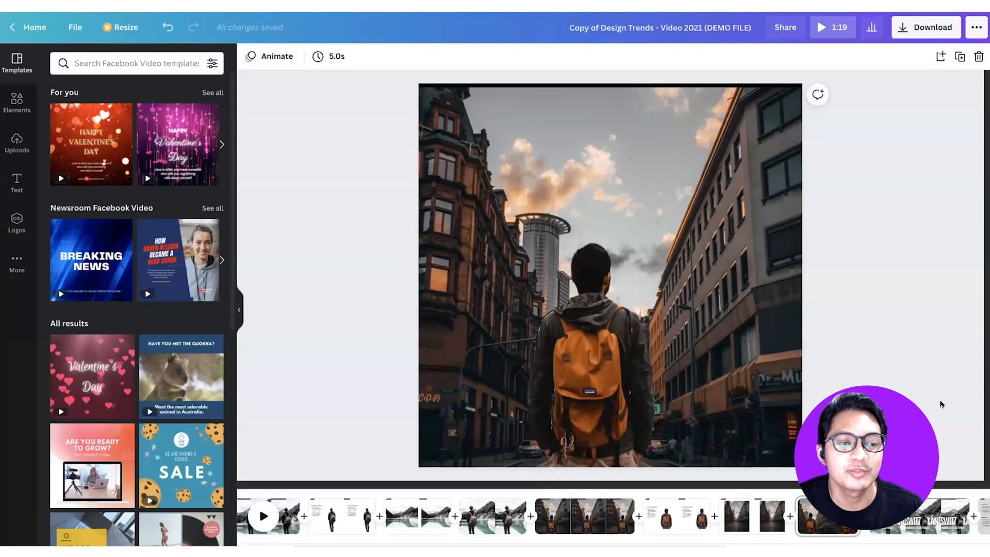
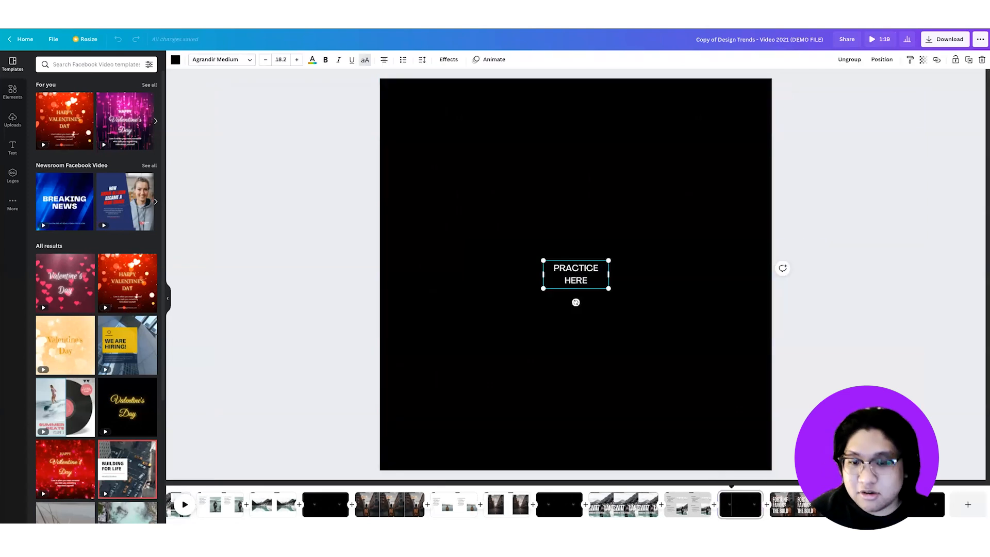
Replace the "PRACTICE HERE" text on the black practice page with the copied mountain lake photo and man's cutout.
{"action": "key", "text": "Delete"}
{"action": "key", "text": "ctrl+v"}
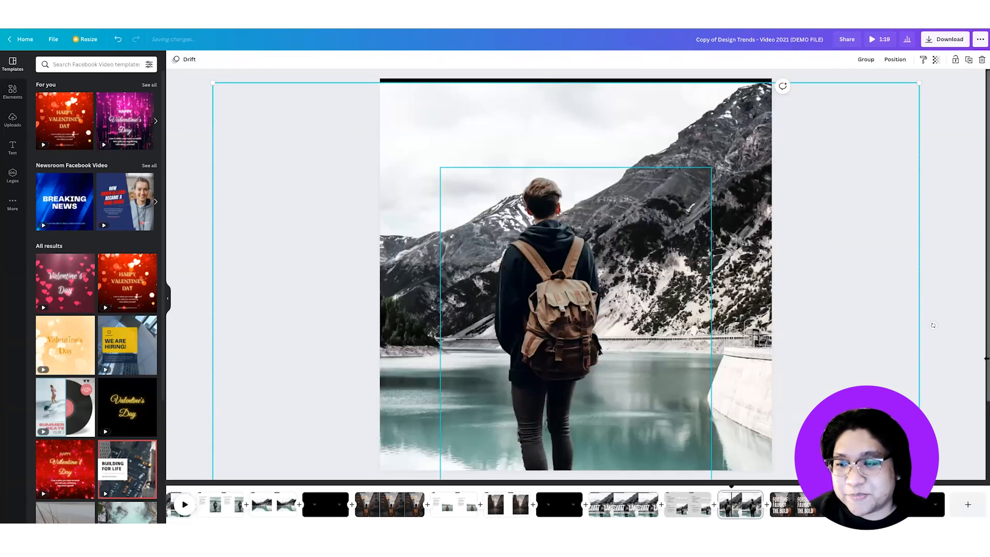
{"action": "left_click", "coordinate": [946, 360]}
{"action": "left_click", "coordinate": [610, 263]}
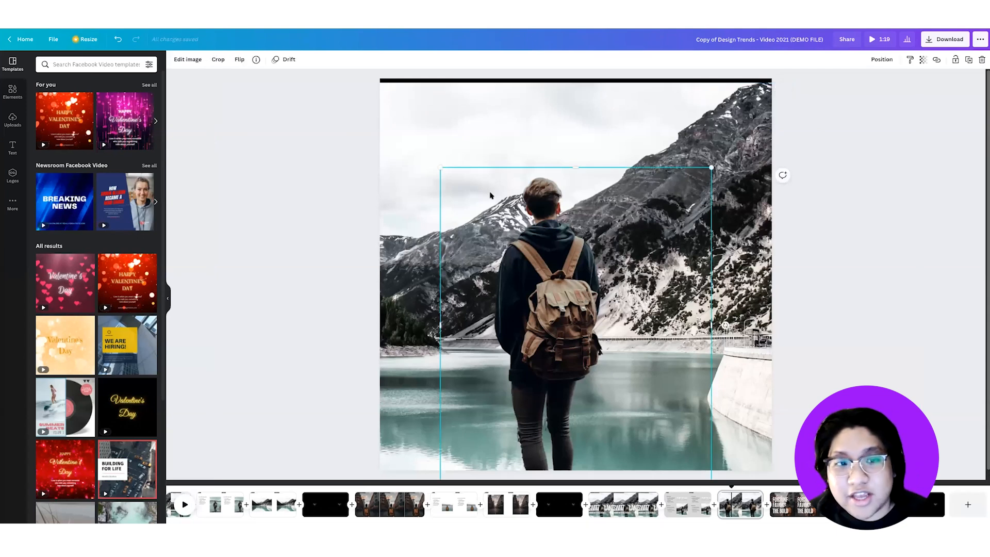
{"action": "left_click", "coordinate": [553, 139]}
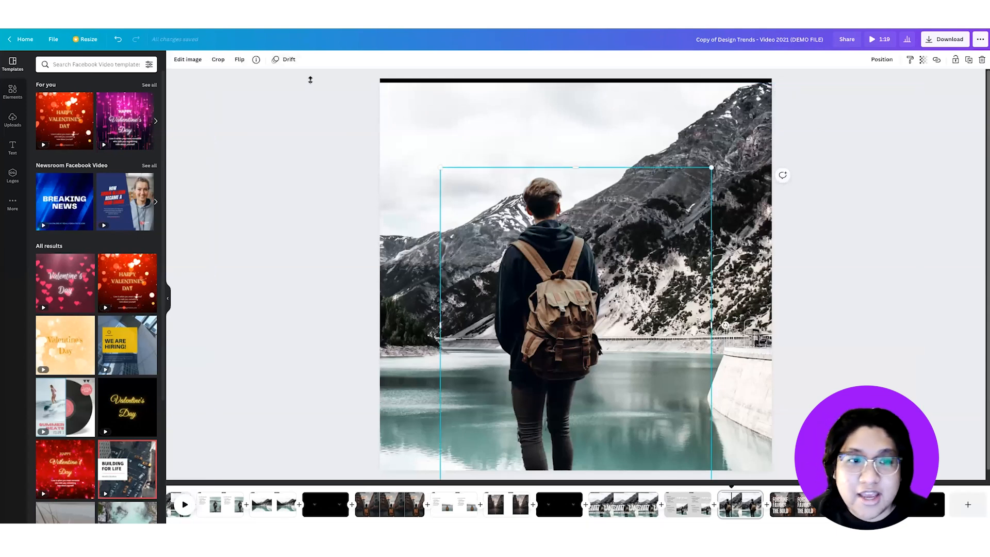
{"action": "left_click", "coordinate": [196, 138]}
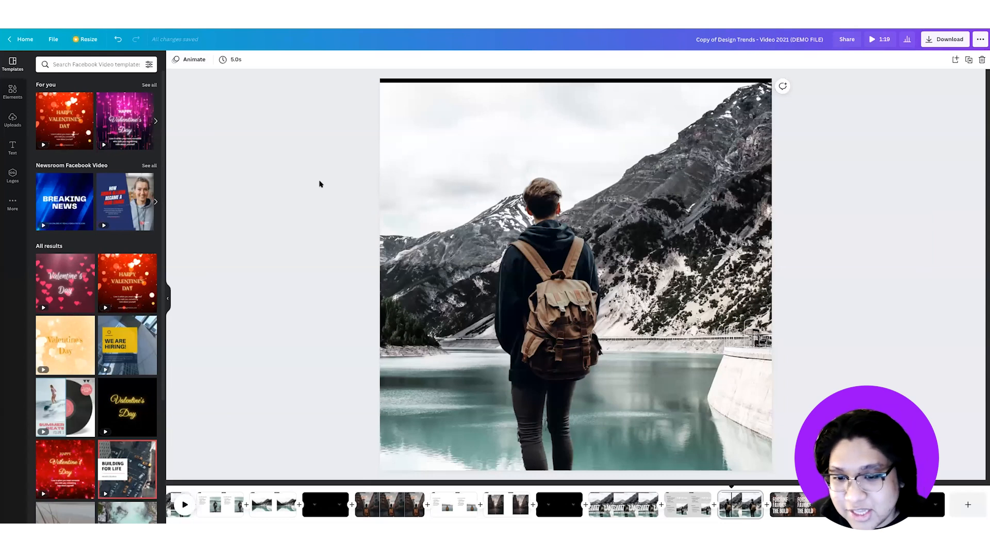
Add a text box to the lake practice page reading "SWITZERLAND", using the Sample 03 page as reference.
{"action": "key", "text": "t"}
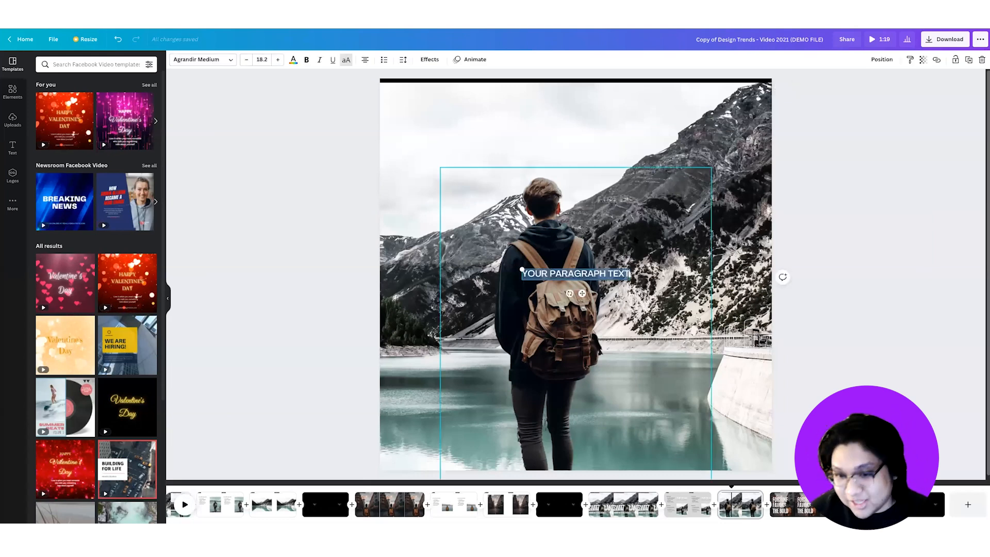
{"action": "left_click", "coordinate": [646, 497]}
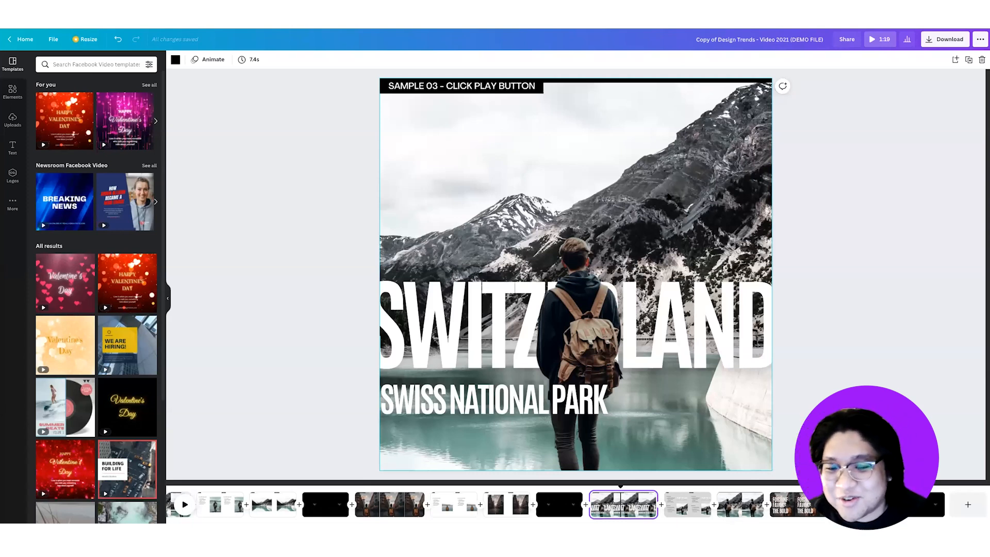
{"action": "left_click", "coordinate": [741, 508]}
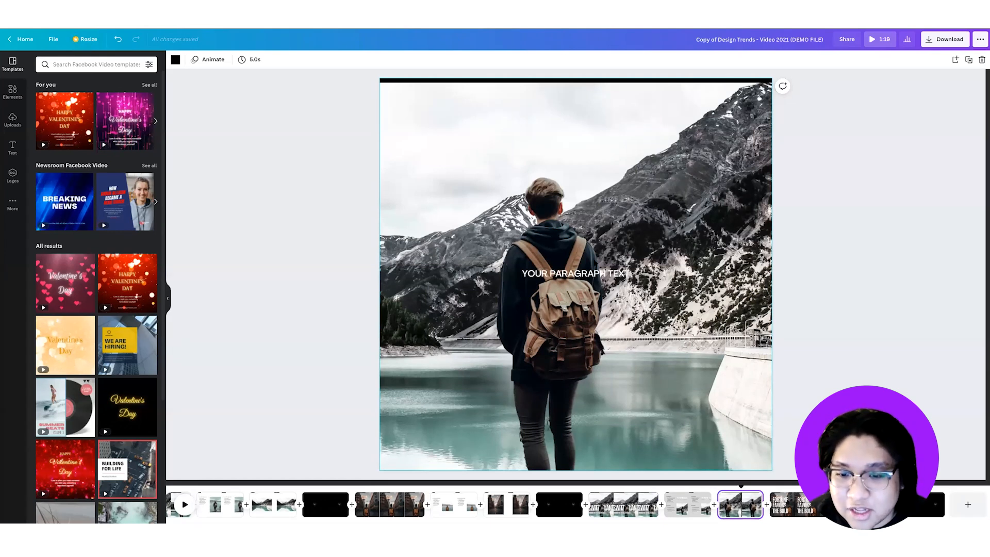
{"action": "left_click", "coordinate": [603, 273]}
{"action": "left_click", "coordinate": [602, 273]}
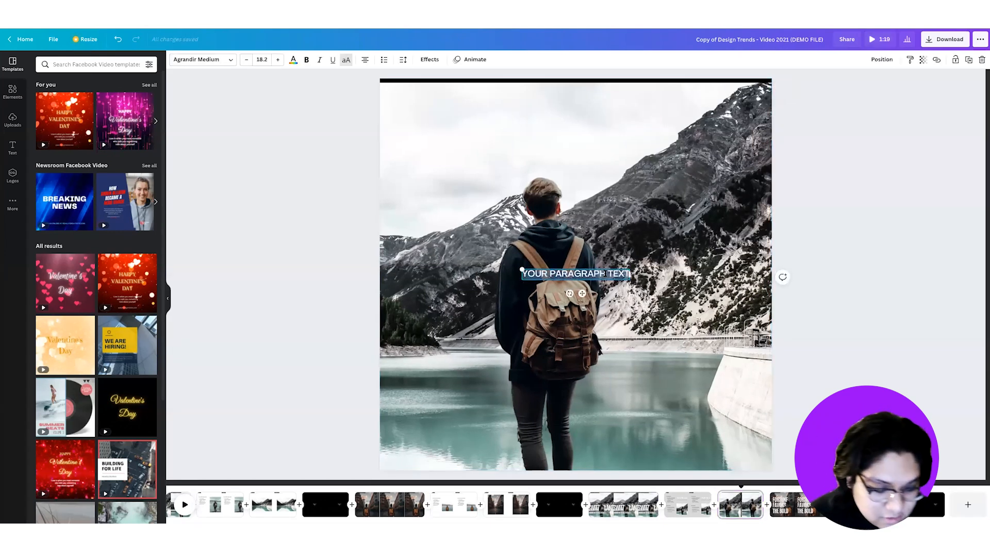
{"action": "type", "text": "SWITZE"}
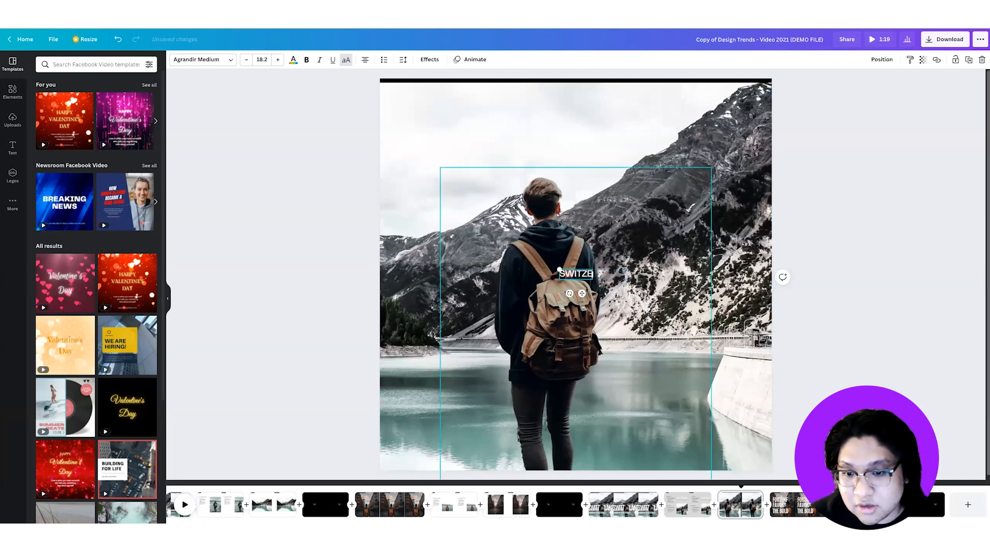
{"action": "type", "text": "RLAND"}
{"action": "left_click", "coordinate": [869, 243]}
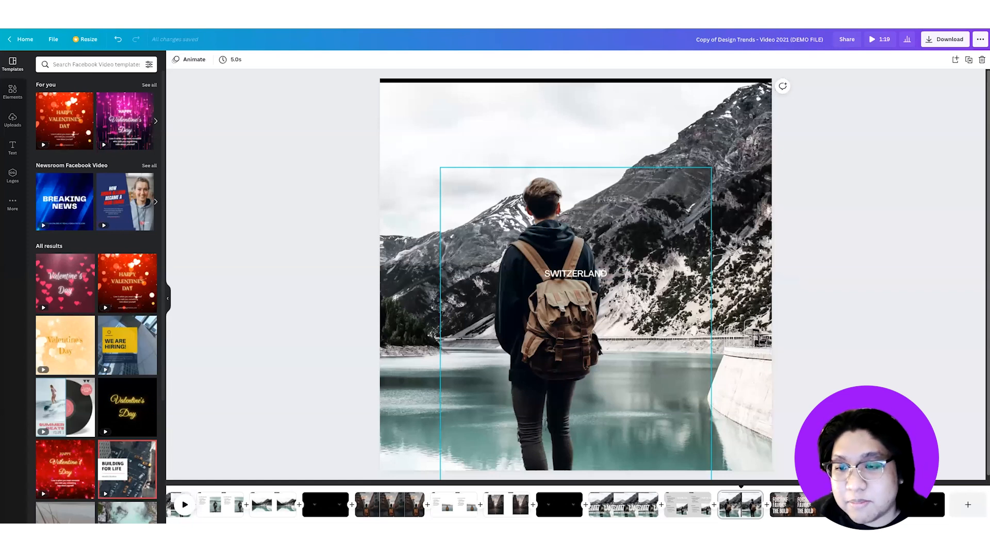
Enlarge the SWITZERLAND heading to size 112 and set its font to Antonio Bold.
{"action": "left_click", "coordinate": [576, 274]}
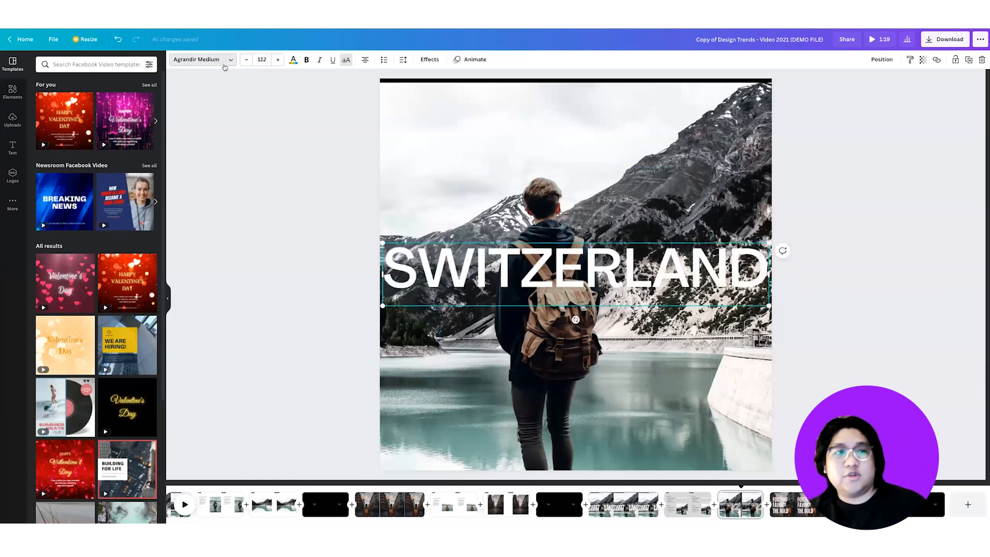
{"action": "left_click", "coordinate": [223, 64]}
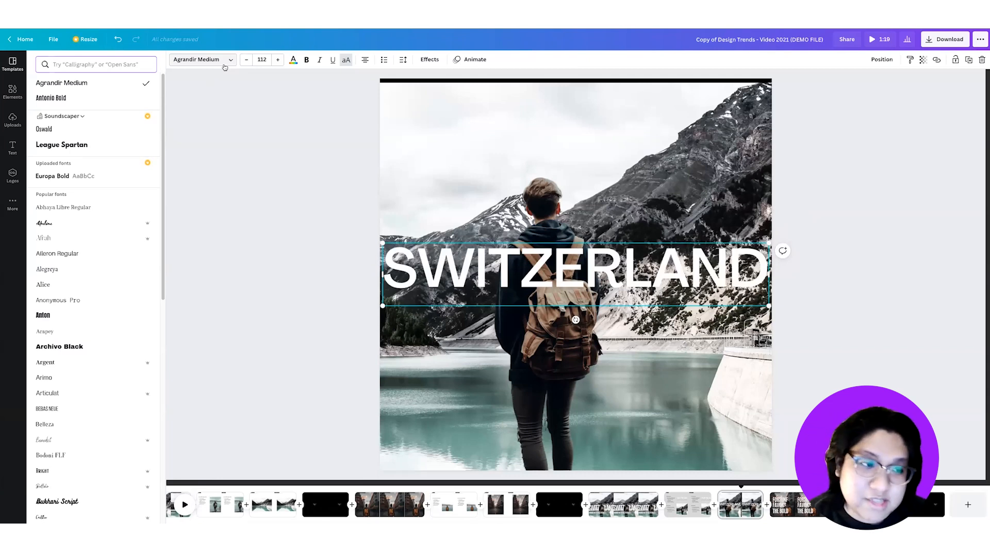
{"action": "left_click", "coordinate": [44, 97]}
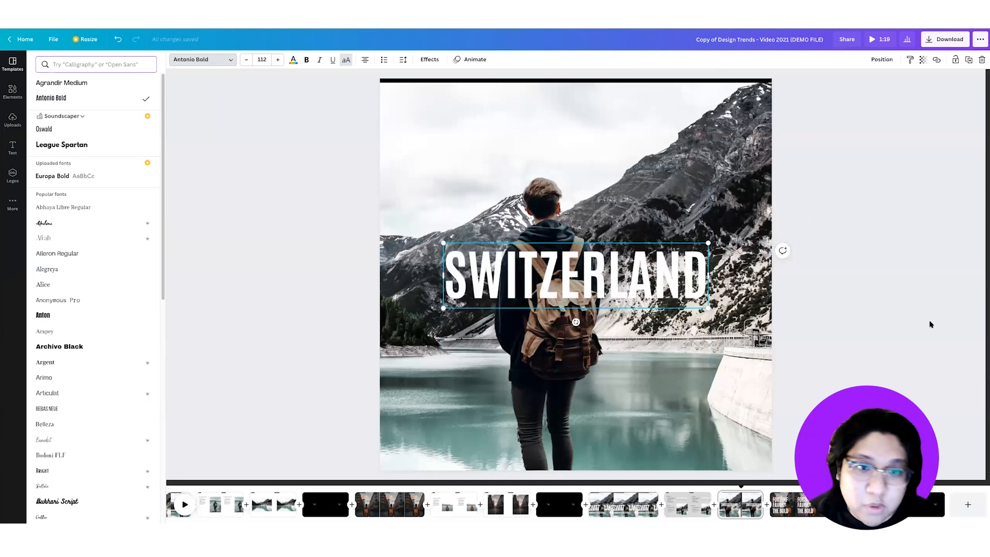
Tighten the SWITZERLAND heading's letter spacing and enlarge it to size 210 so it spans the page width.
{"action": "left_click", "coordinate": [403, 61]}
{"action": "left_click", "coordinate": [474, 102]}
{"action": "left_click_drag", "start_coordinate": [475, 102], "coordinate": [460, 86]}
{"action": "left_click", "coordinate": [844, 329]}
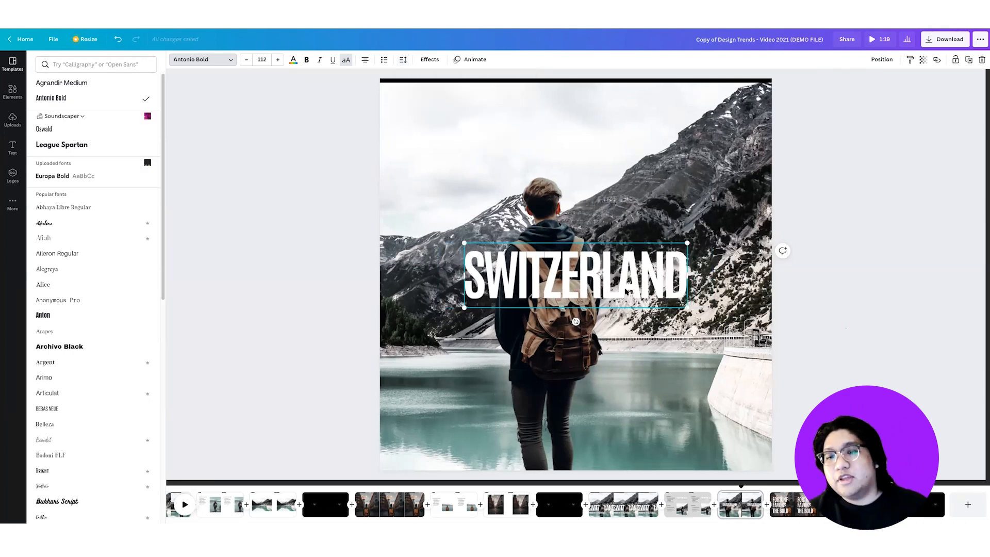
{"action": "left_click_drag", "start_coordinate": [687, 243], "coordinate": [781, 188]}
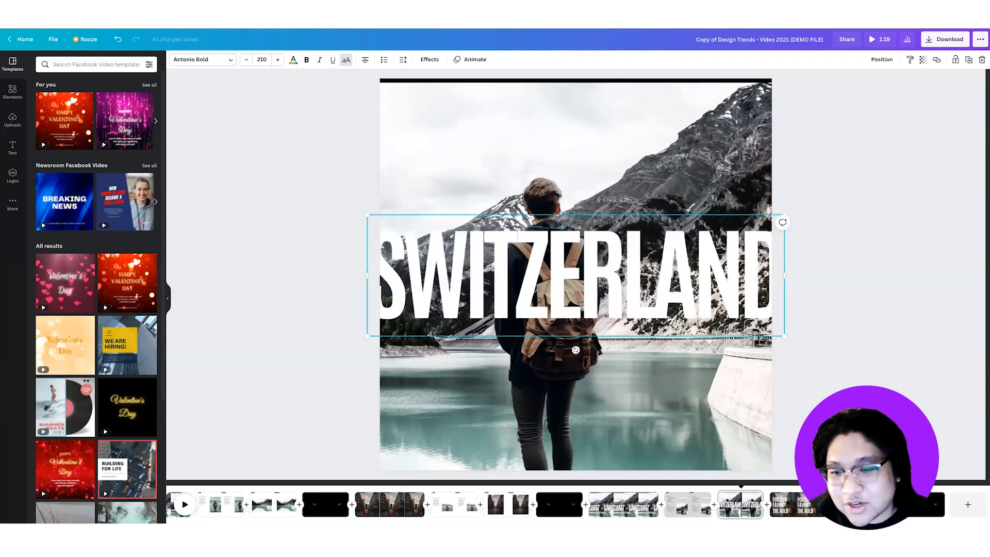
{"action": "left_click_drag", "start_coordinate": [680, 264], "coordinate": [680, 287]}
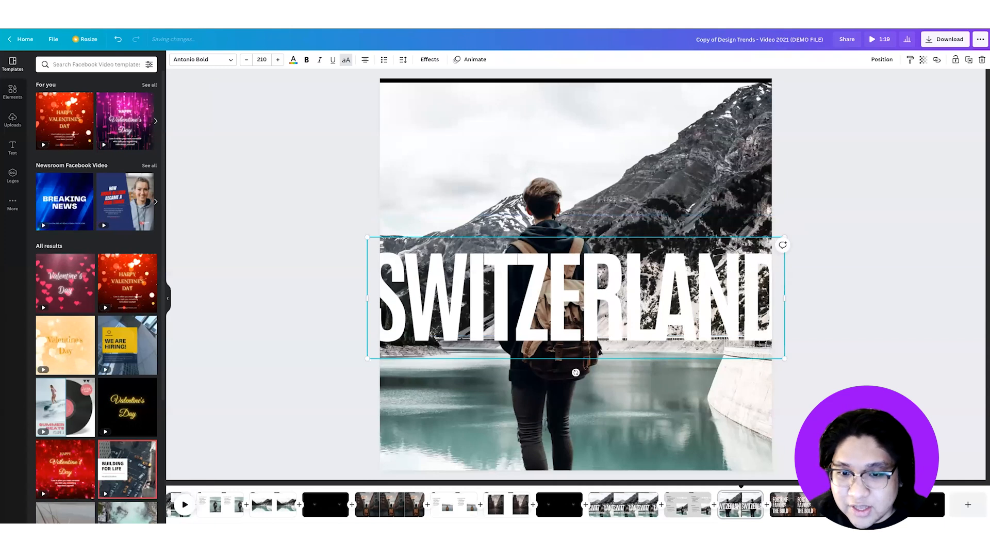
Bring the man's cutout to the front so he stands before the SWITZERLAND heading.
{"action": "left_click", "coordinate": [706, 324]}
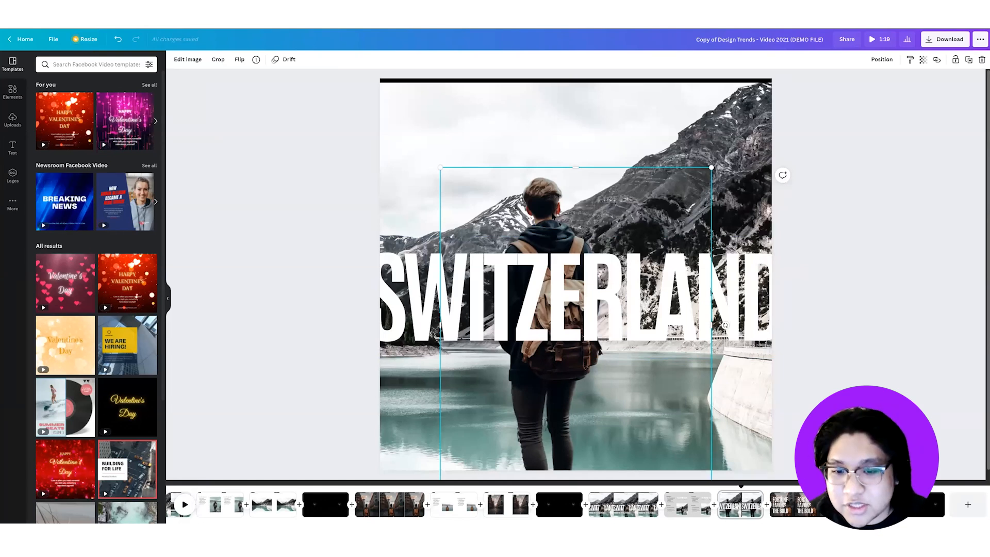
{"action": "right_click", "coordinate": [554, 216]}
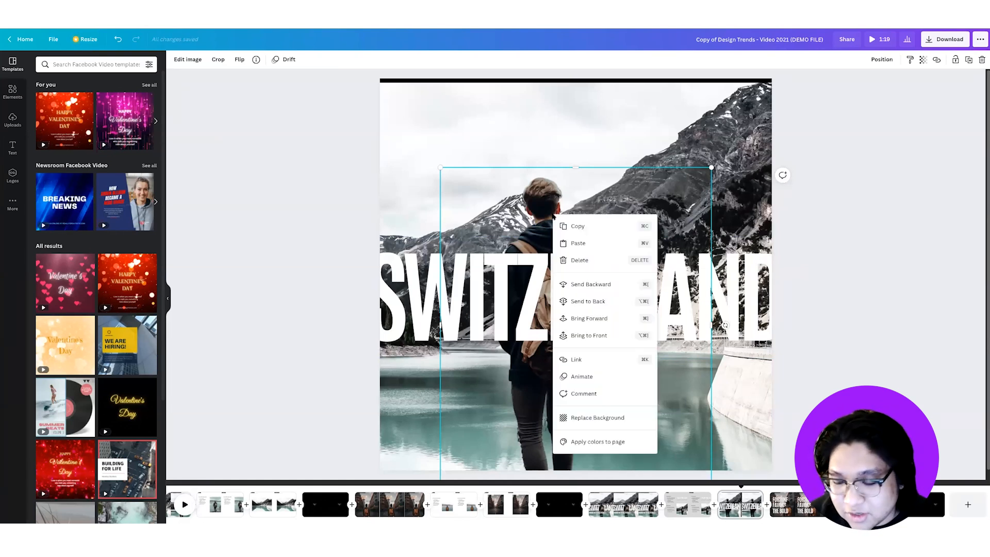
{"action": "left_click", "coordinate": [605, 338]}
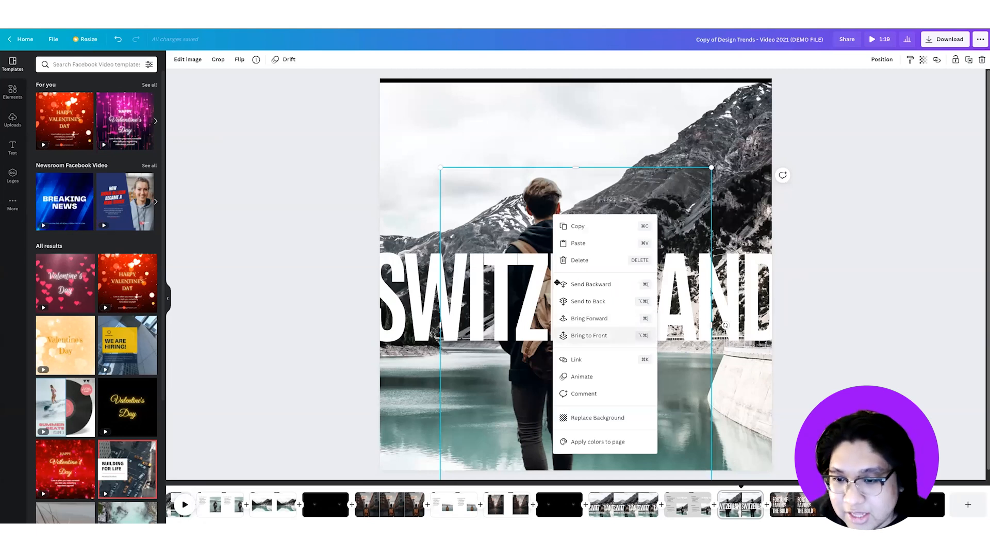
Move the man's cutout to the right part of the page and raise the SWITZERLAND heading slightly.
{"action": "left_click_drag", "start_coordinate": [670, 287], "coordinate": [794, 309]}
{"action": "left_click", "coordinate": [479, 305]}
{"action": "left_click_drag", "start_coordinate": [480, 305], "coordinate": [479, 287]}
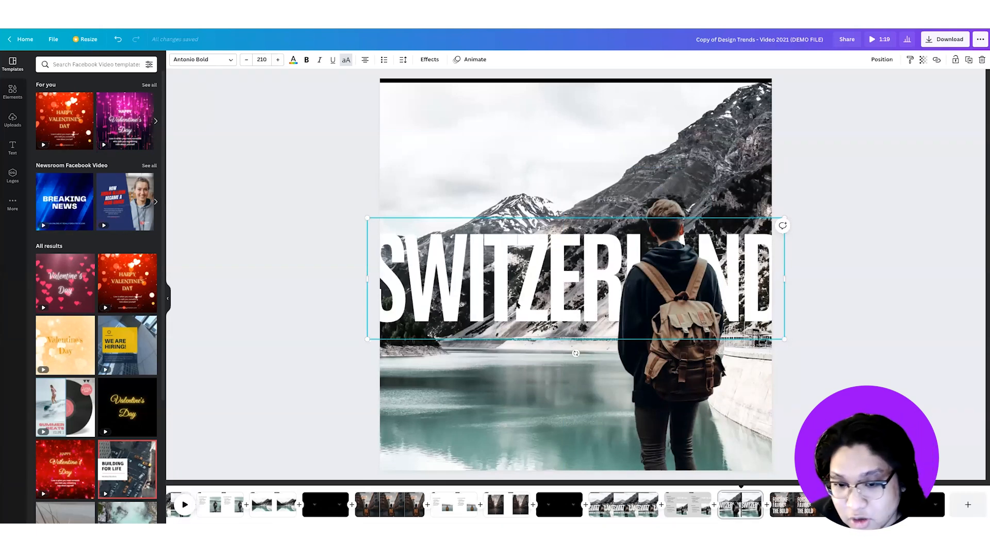
Duplicate the SWITZERLAND heading below the original and change the copy's text to "SWISS NATIONAL PARK".
{"action": "left_click_drag", "start_coordinate": [519, 395], "coordinate": [521, 414]}
{"action": "double_click", "coordinate": [576, 416]}
{"action": "left_click", "coordinate": [473, 407]}
{"action": "double_click", "coordinate": [440, 390]}
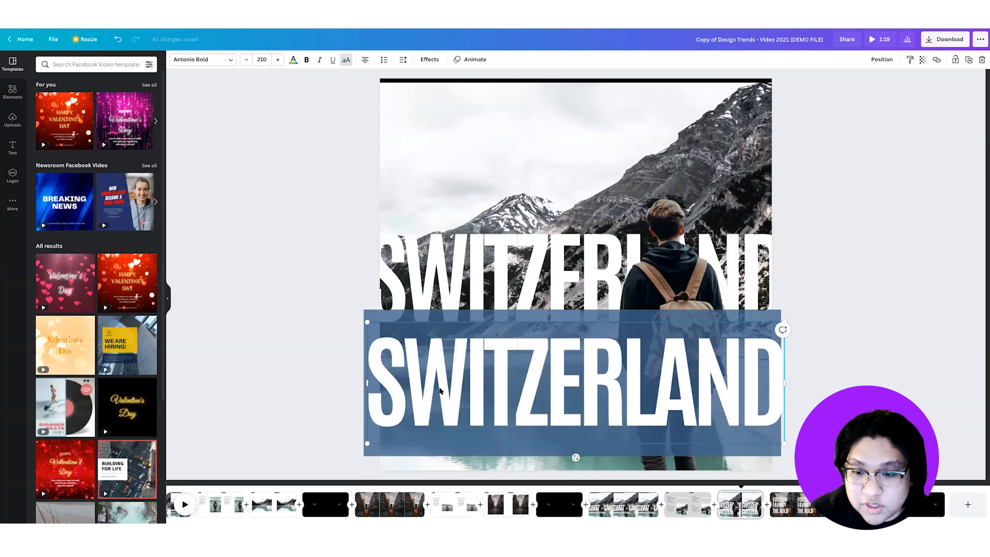
{"action": "type", "text": "SWISS NAS"}
{"action": "key", "text": "BackSpace"}
{"action": "type", "text": "TIONA"}
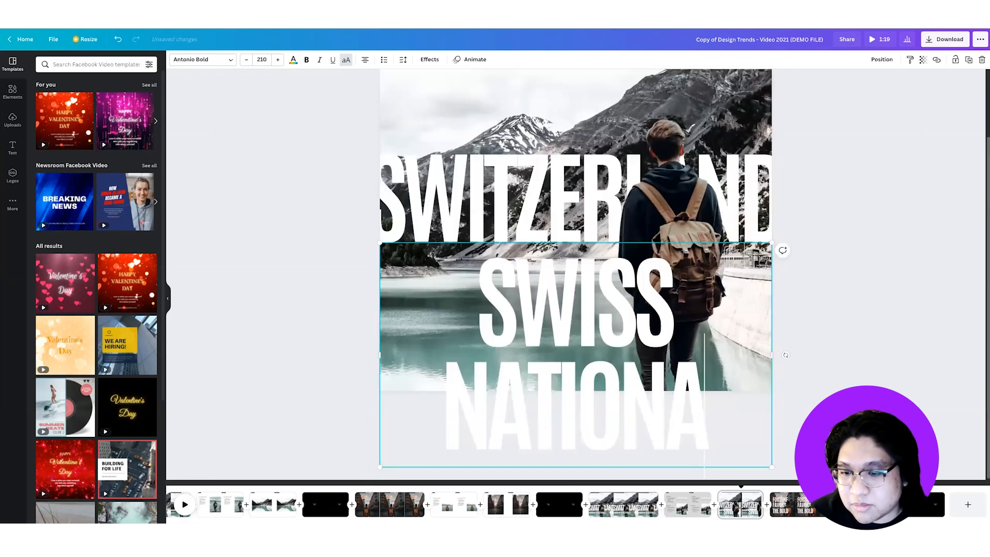
{"action": "type", "text": "L PARK"}
Shrink the SWISS NATIONAL PARK text to size 85.1 on one line and place it just below the SWITZERLAND heading.
{"action": "key", "text": "ctrl+a"}
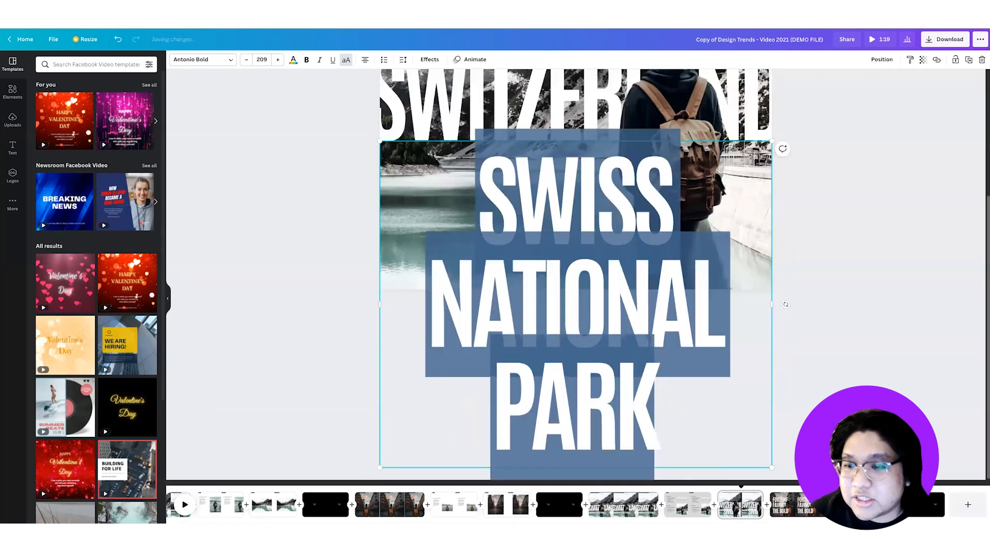
{"action": "left_click_drag", "start_coordinate": [772, 305], "coordinate": [955, 281]}
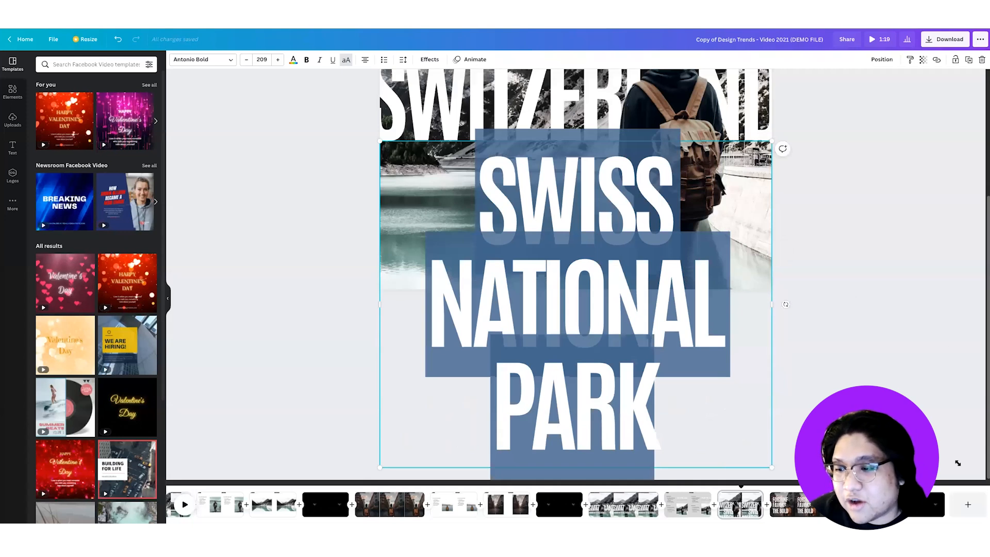
{"action": "left_click_drag", "start_coordinate": [955, 452], "coordinate": [751, 351]}
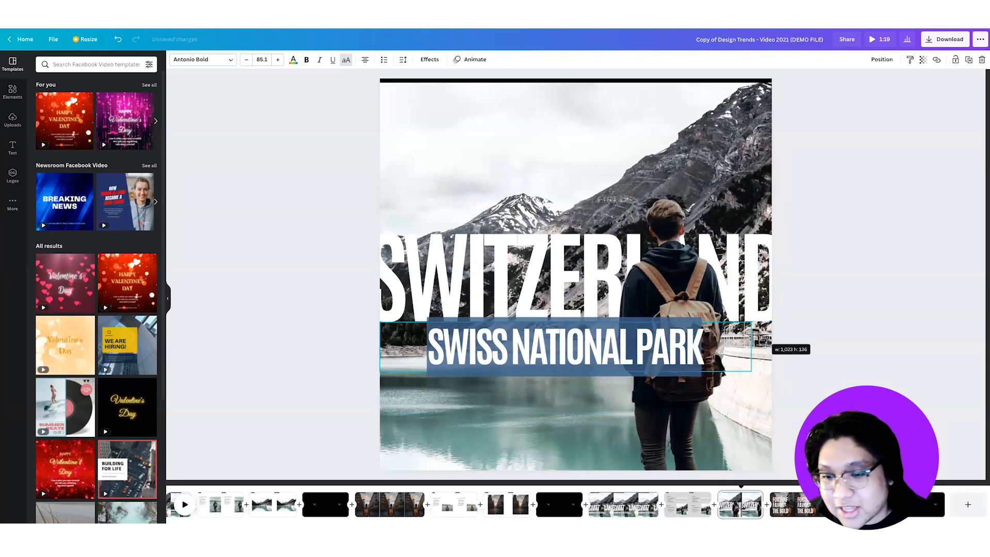
{"action": "left_click", "coordinate": [898, 385]}
{"action": "left_click_drag", "start_coordinate": [489, 357], "coordinate": [488, 370]}
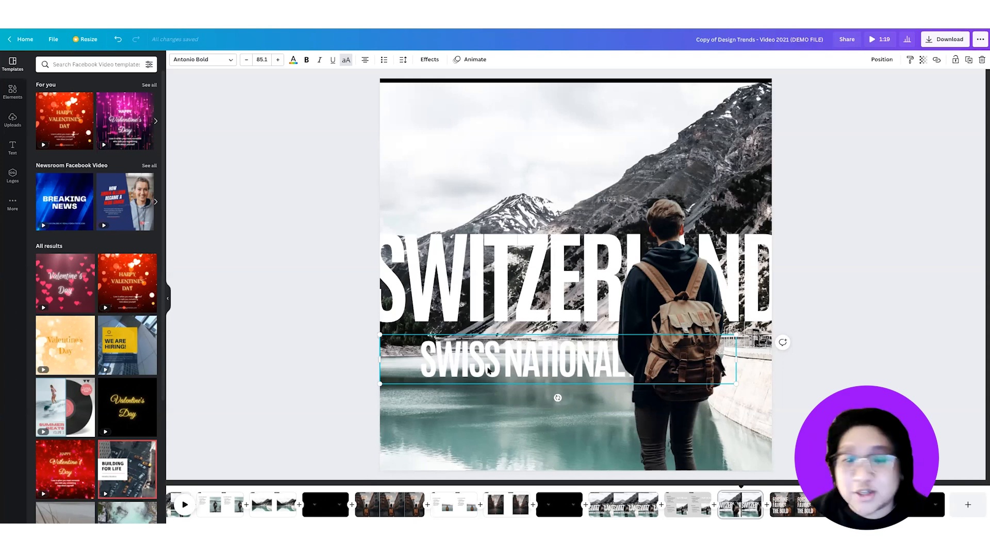
Apply the Lift text effect to both the SWITZERLAND heading and the SWISS NATIONAL PARK line.
{"action": "left_click", "coordinate": [508, 295]}
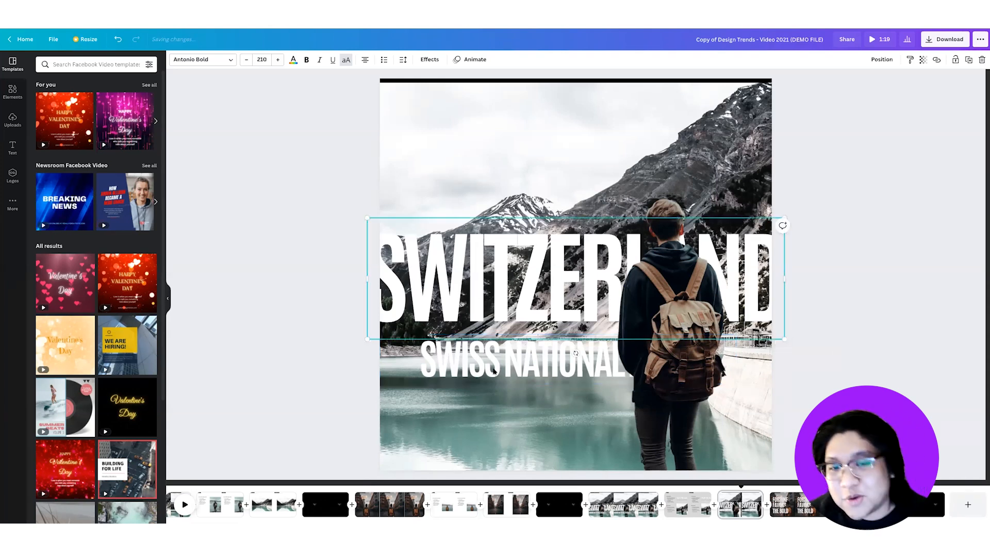
{"action": "left_click", "coordinate": [493, 368], "text": "shift"}
{"action": "left_click", "coordinate": [429, 60]}
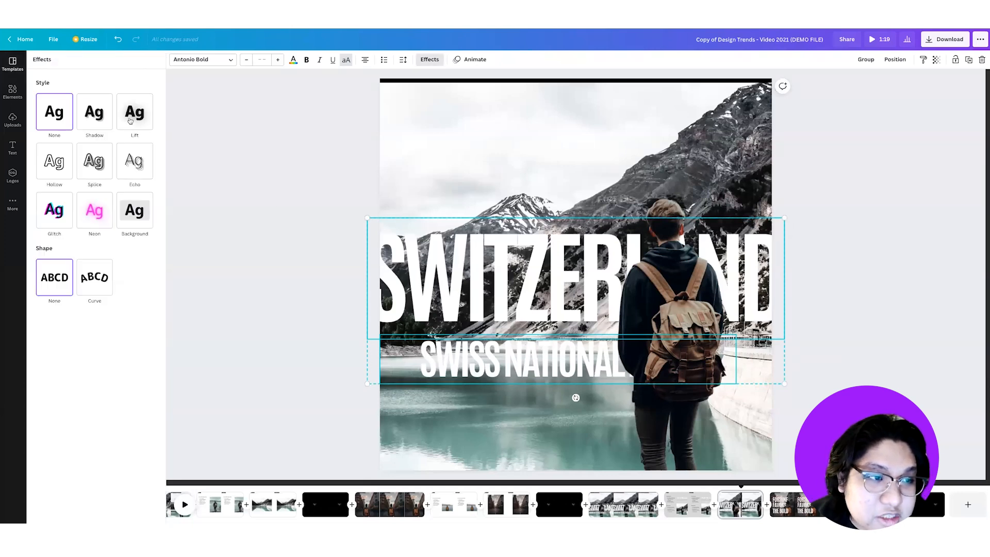
{"action": "left_click", "coordinate": [130, 120]}
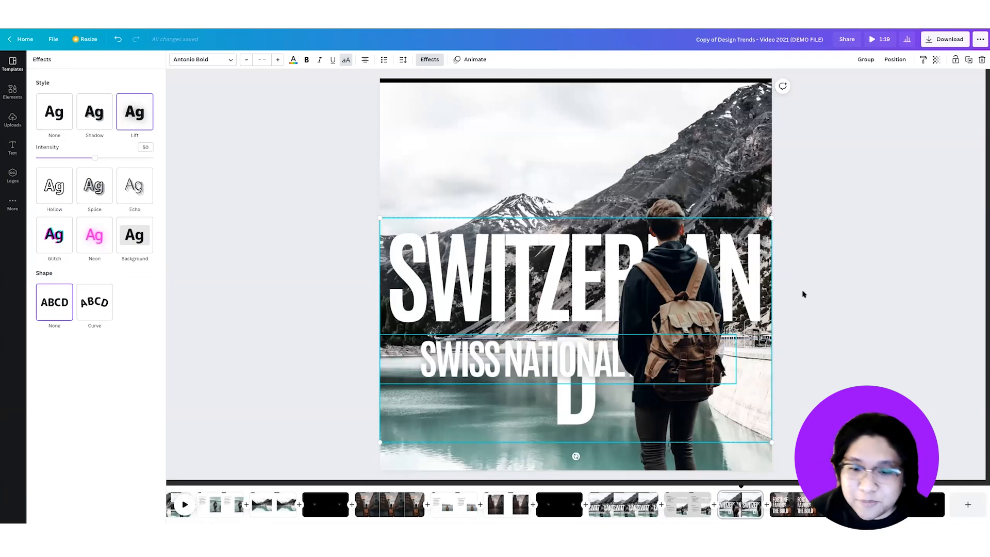
Widen the SWITZERLAND text box beyond both page edges so the heading fits on a single line.
{"action": "left_click", "coordinate": [550, 264]}
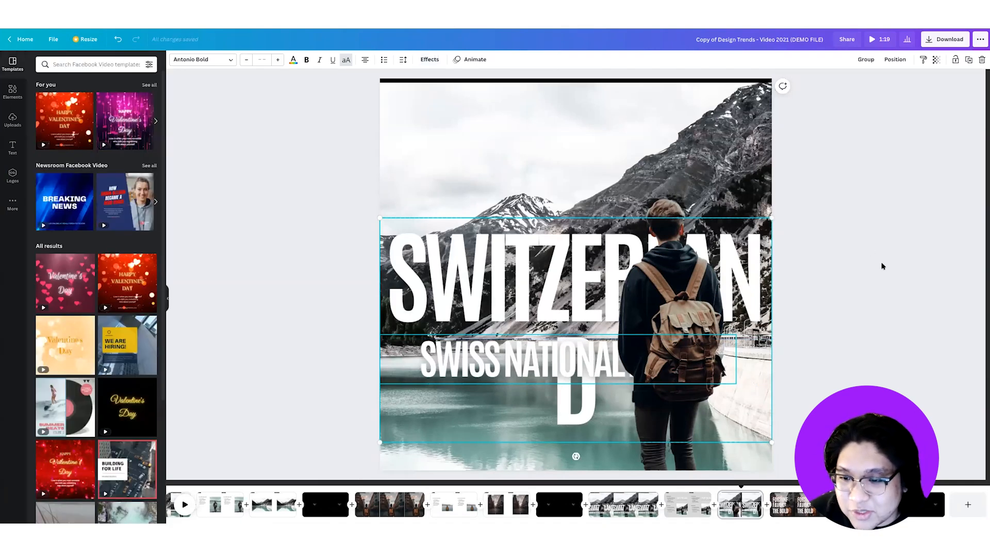
{"action": "left_click", "coordinate": [759, 346]}
{"action": "left_click_drag", "start_coordinate": [778, 329], "coordinate": [791, 328]}
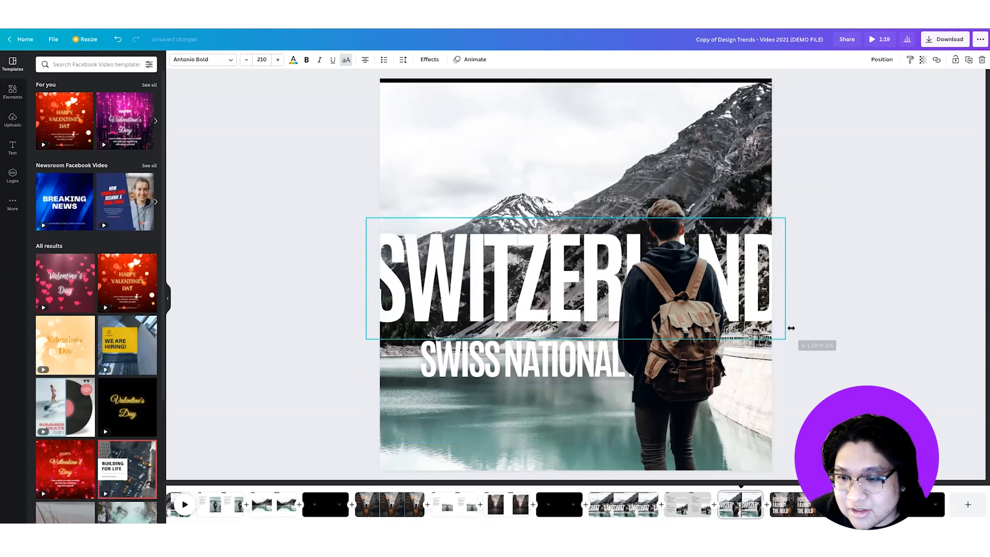
{"action": "left_click", "coordinate": [944, 342]}
Left-align the SWISS NATIONAL PARK line and bring it to the front, over the man's cutout.
{"action": "left_click", "coordinate": [513, 375]}
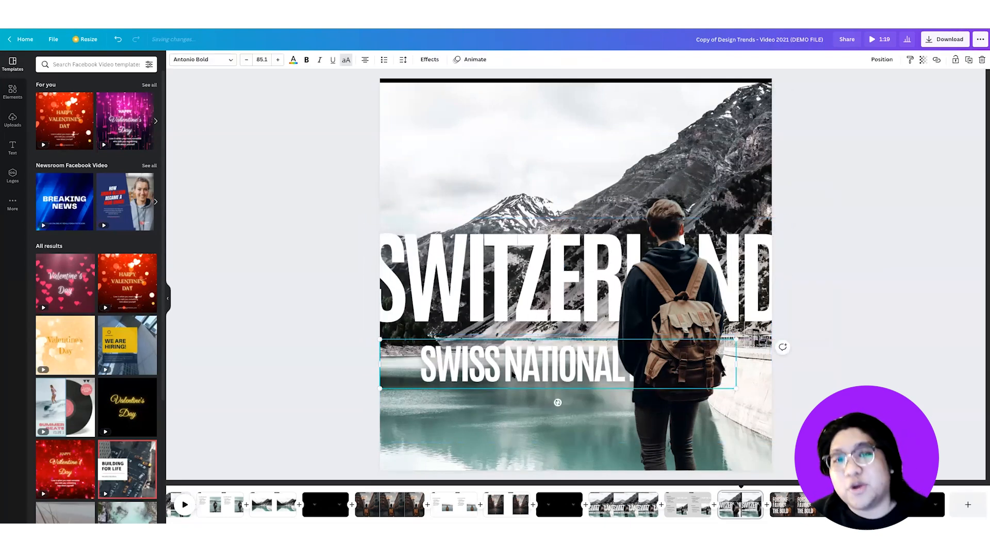
{"action": "left_click", "coordinate": [363, 60]}
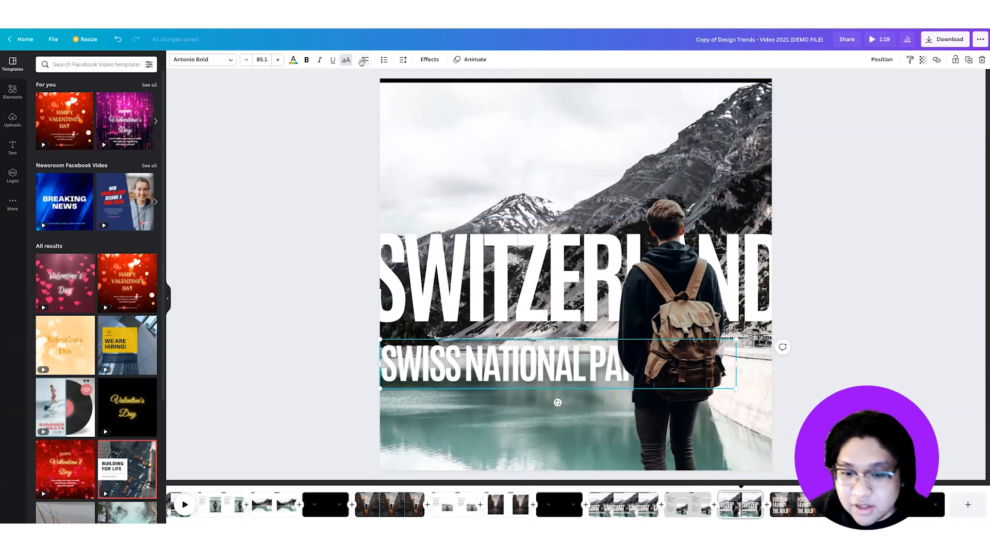
{"action": "right_click", "coordinate": [502, 379]}
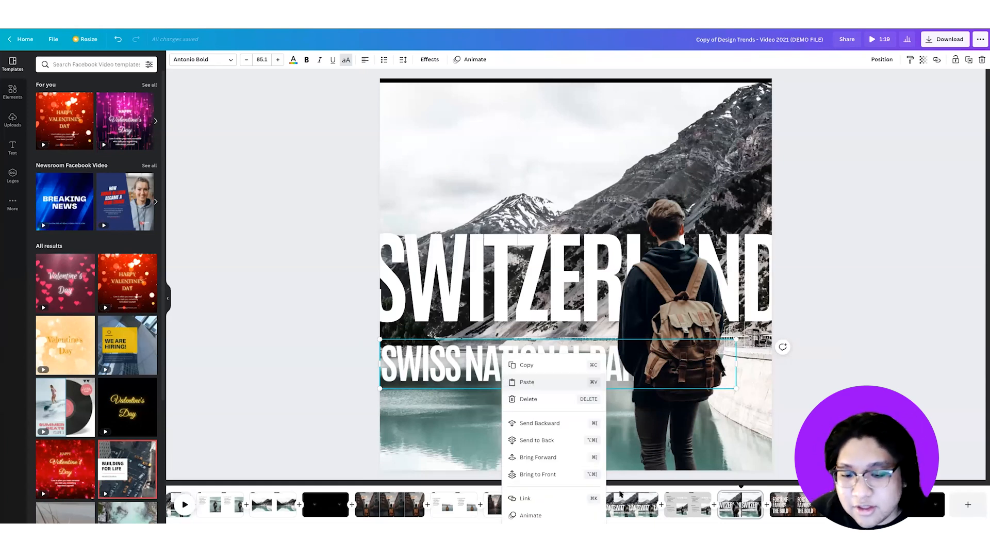
{"action": "left_click", "coordinate": [547, 474]}
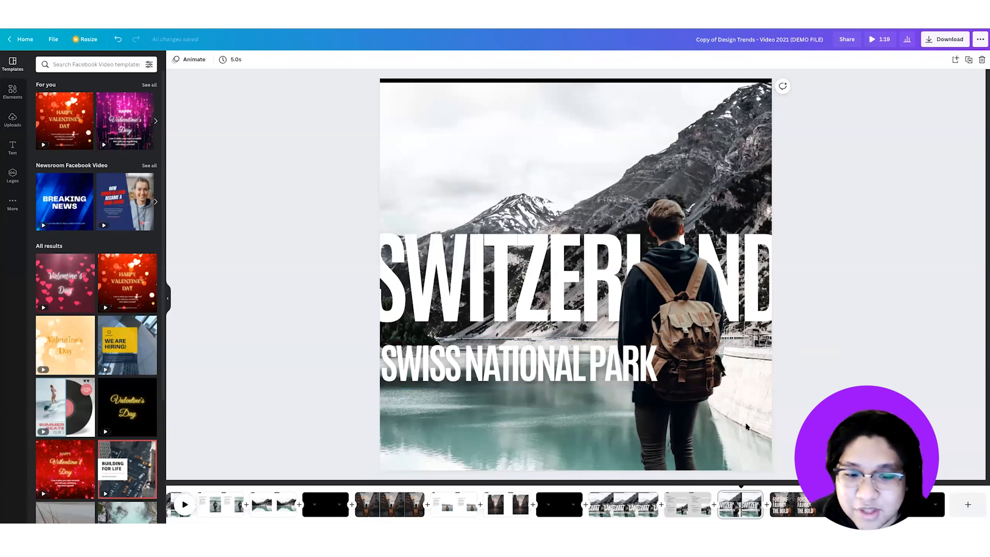
Move the SWITZERLAND heading and the SWISS NATIONAL PARK line slightly down the page together.
{"action": "left_click", "coordinate": [473, 297]}
{"action": "left_click_drag", "start_coordinate": [473, 297], "coordinate": [472, 326]}
{"action": "left_click", "coordinate": [864, 311]}
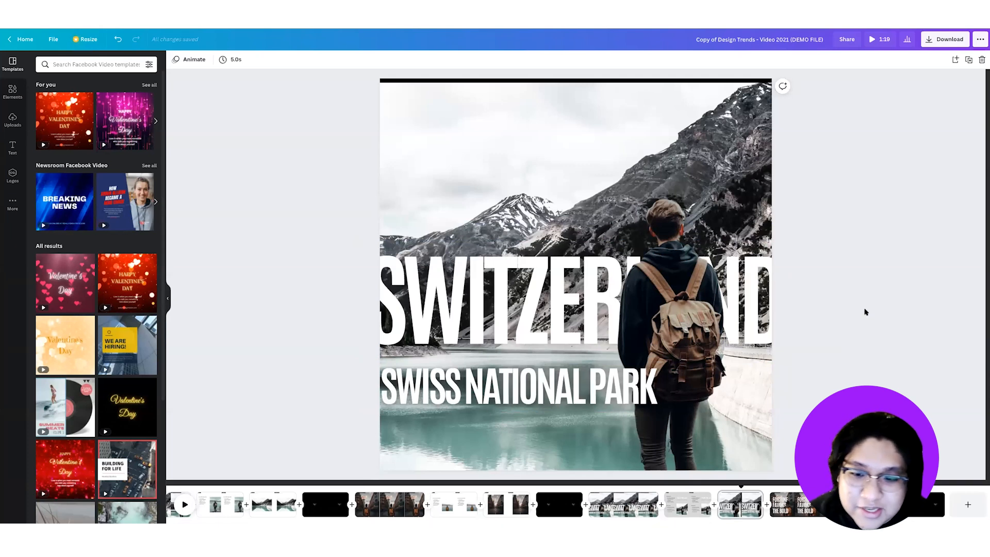
Apply the Drift text animation to both the SWITZERLAND heading and the SWISS NATIONAL PARK line.
{"action": "left_click", "coordinate": [526, 386]}
{"action": "left_click", "coordinate": [523, 319], "text": "shift"}
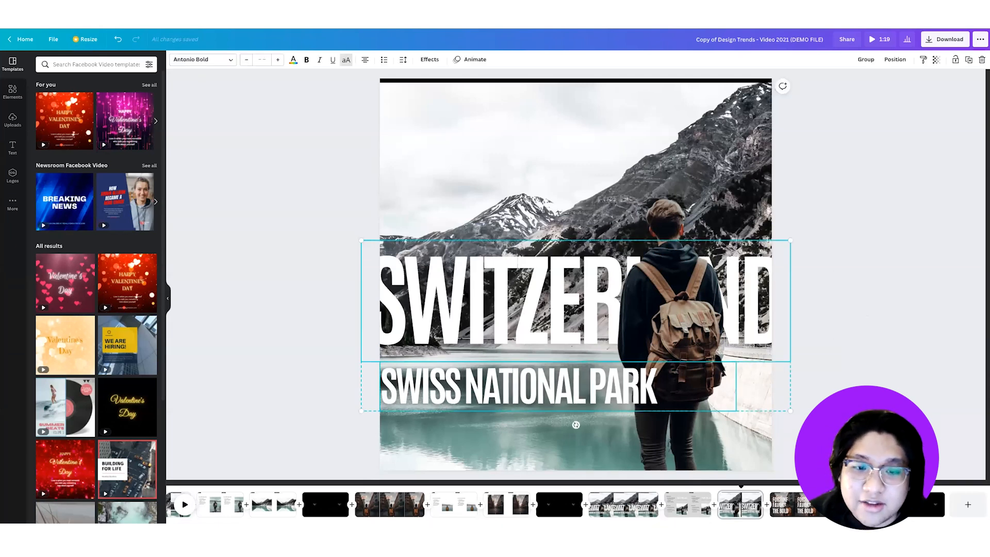
{"action": "left_click", "coordinate": [466, 61]}
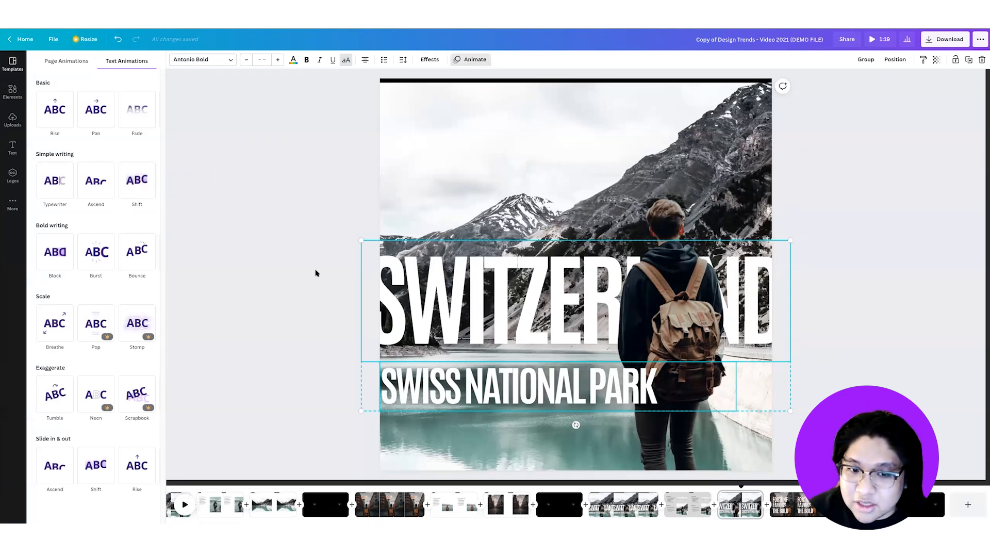
{"action": "left_click", "coordinate": [483, 308]}
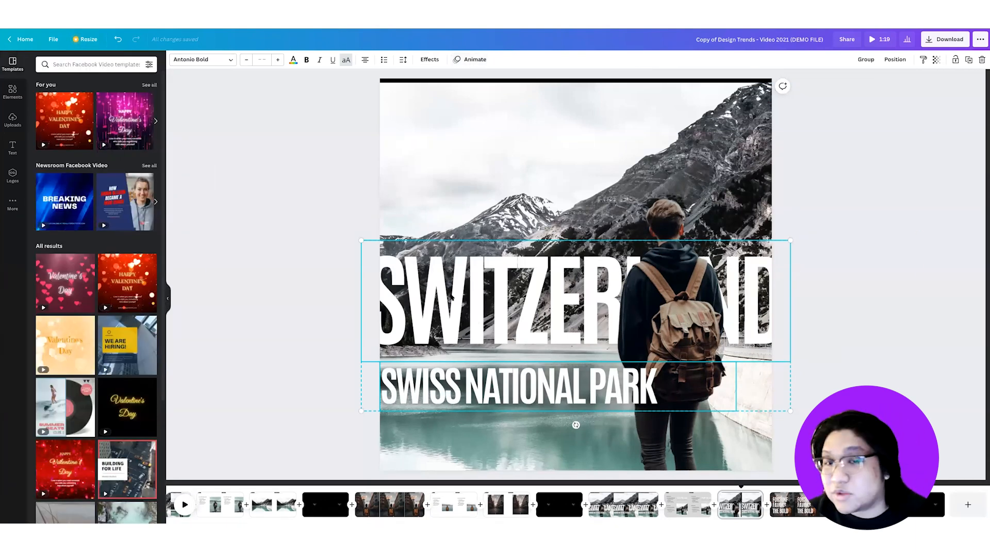
{"action": "left_click", "coordinate": [470, 60]}
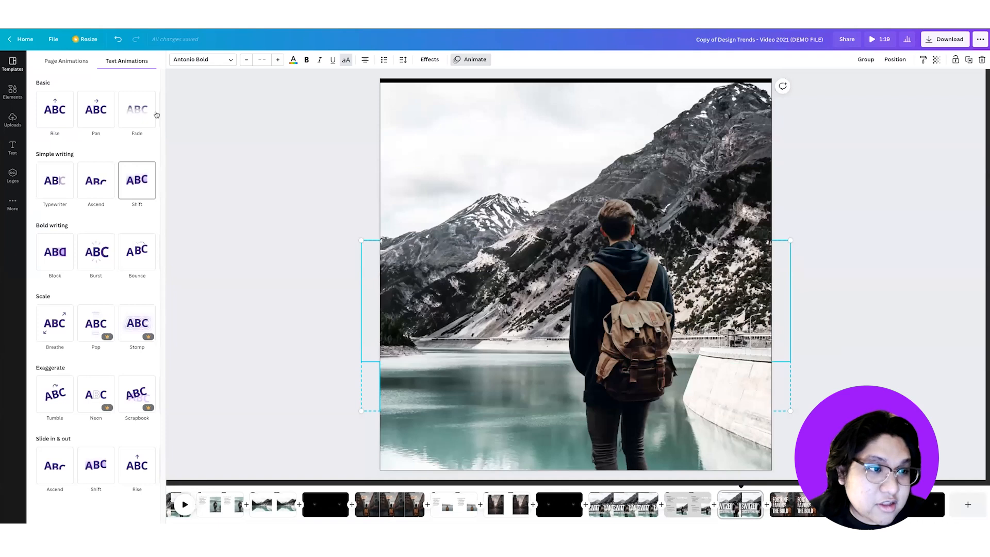
{"action": "left_click", "coordinate": [156, 108]}
{"action": "left_click", "coordinate": [143, 109]}
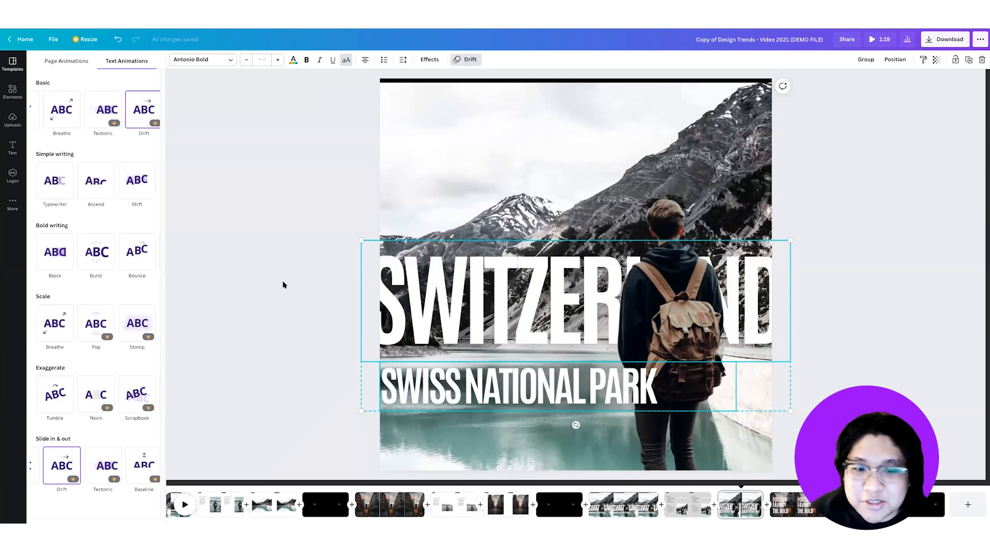
{"action": "left_click", "coordinate": [881, 343]}
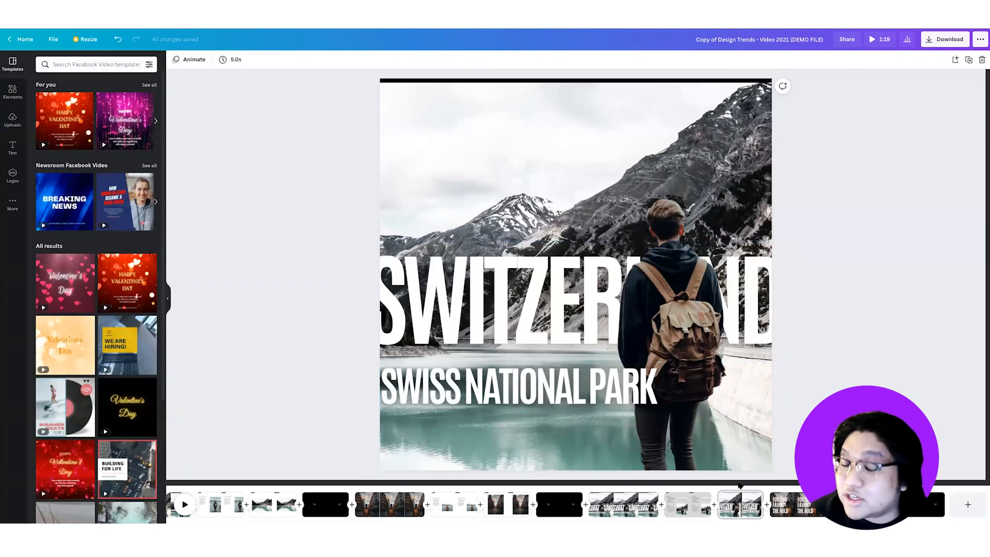
Play the Swiss National Park page from its start to preview the animation.
{"action": "left_click_drag", "start_coordinate": [741, 485], "coordinate": [718, 488]}
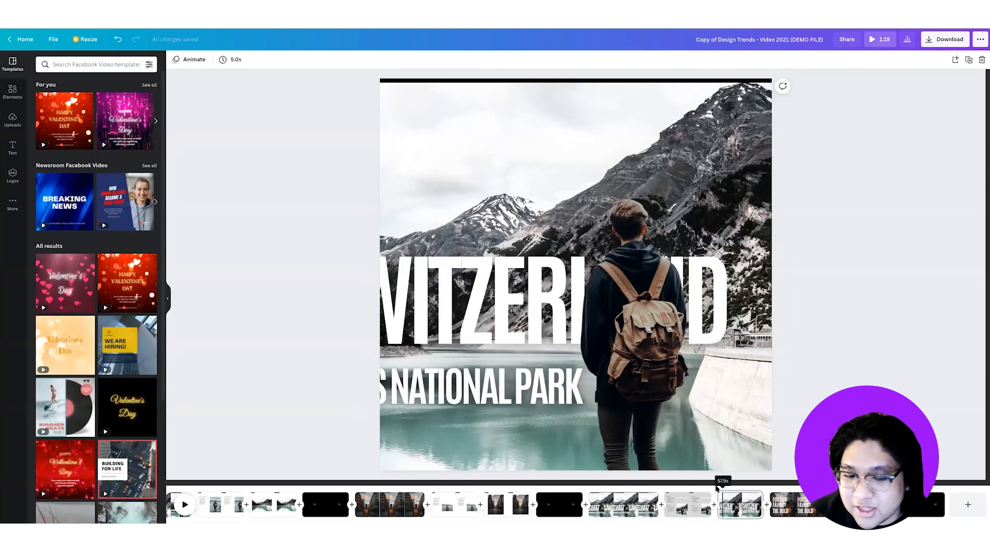
{"action": "left_click", "coordinate": [182, 506]}
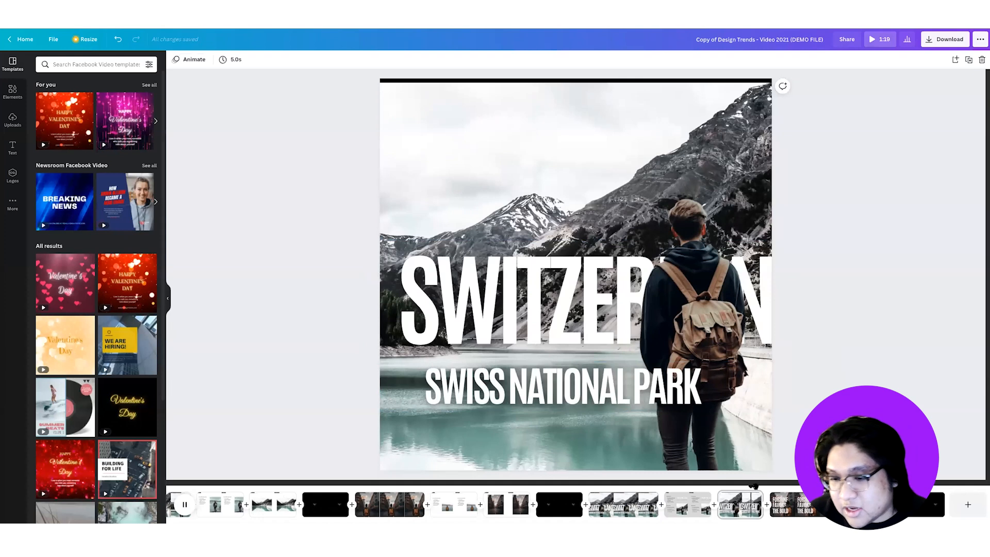
{"action": "left_click", "coordinate": [767, 486]}
Preview the SAMPLE 04 page's animation and inspect its FORTUNE FAVORS THE BOLD text.
{"action": "left_click", "coordinate": [767, 485]}
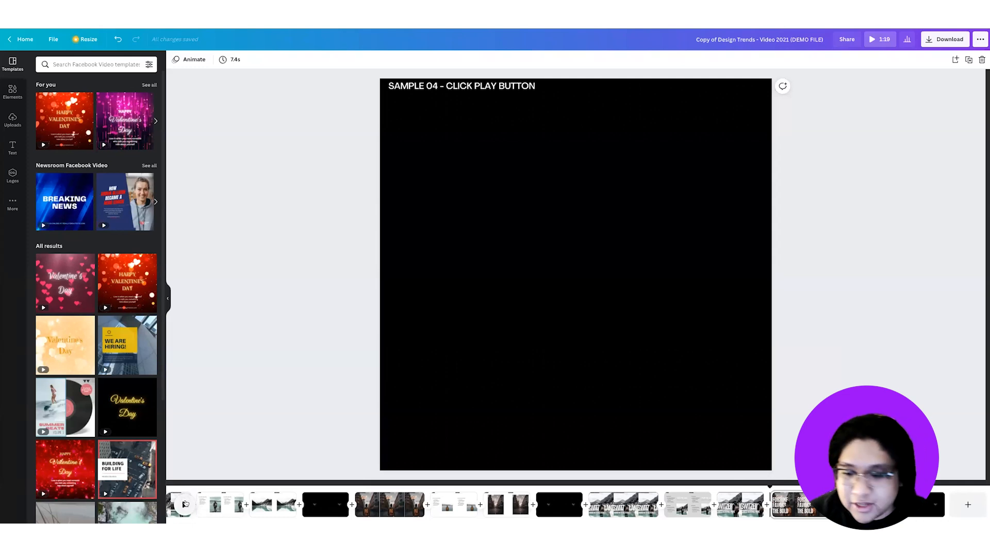
{"action": "left_click", "coordinate": [185, 504]}
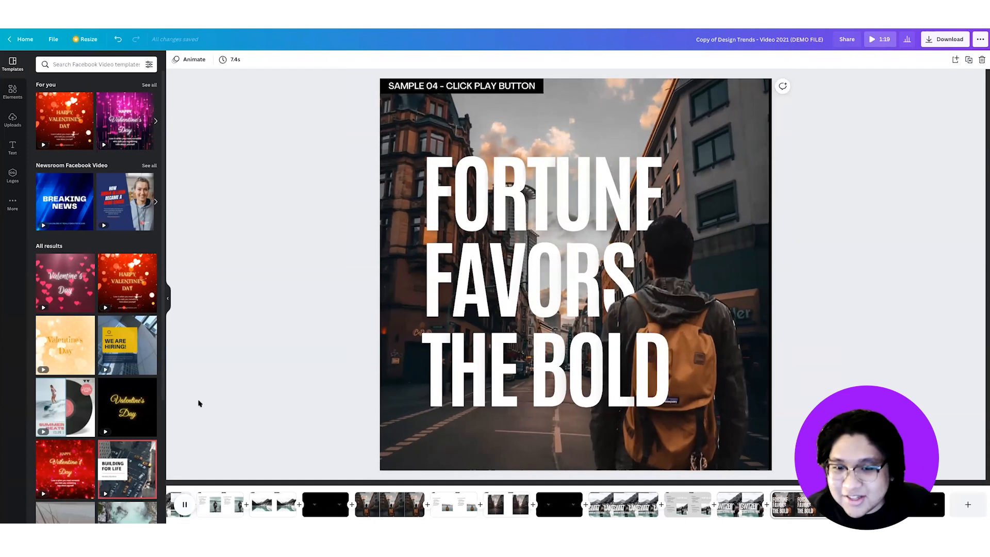
{"action": "left_click", "coordinate": [185, 504]}
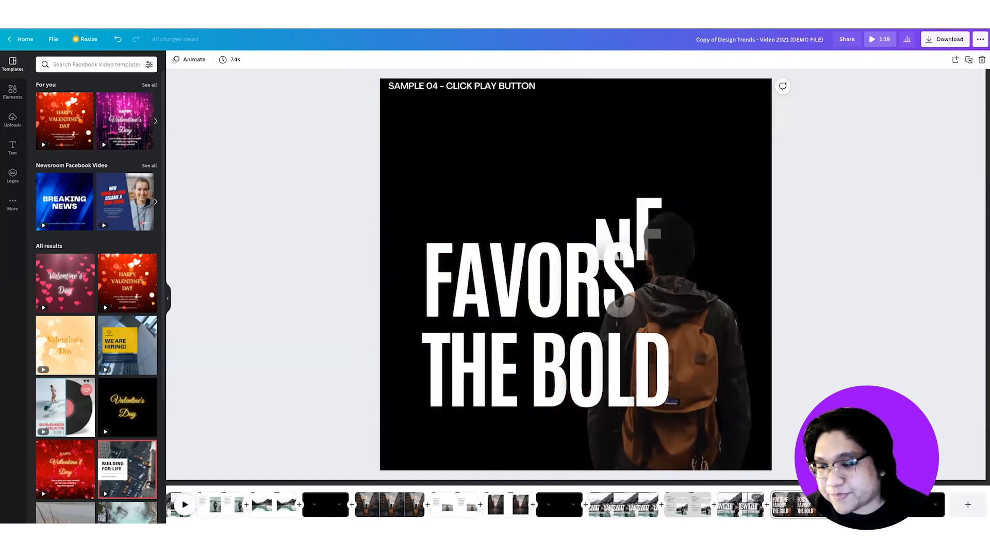
{"action": "left_click_drag", "start_coordinate": [775, 485], "coordinate": [797, 480]}
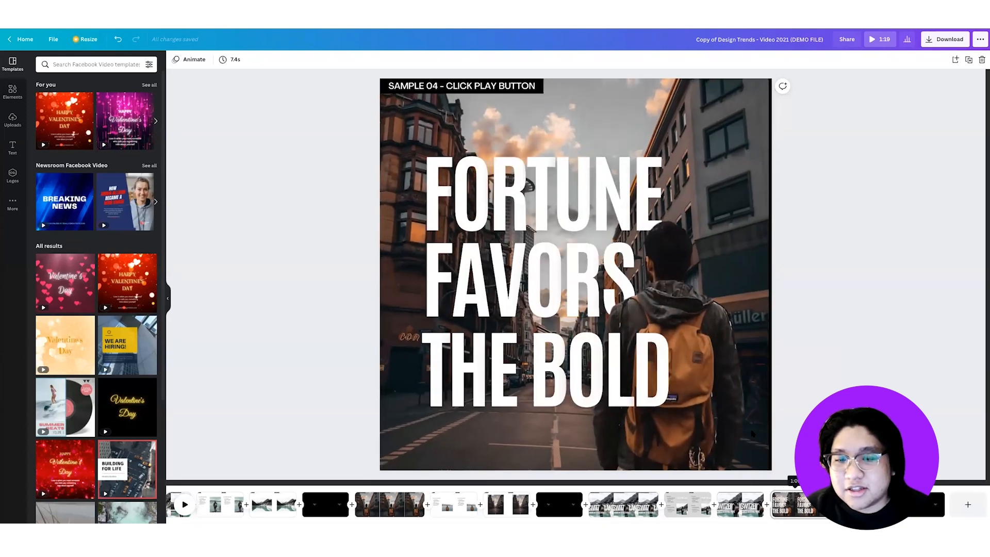
{"action": "left_click", "coordinate": [574, 185]}
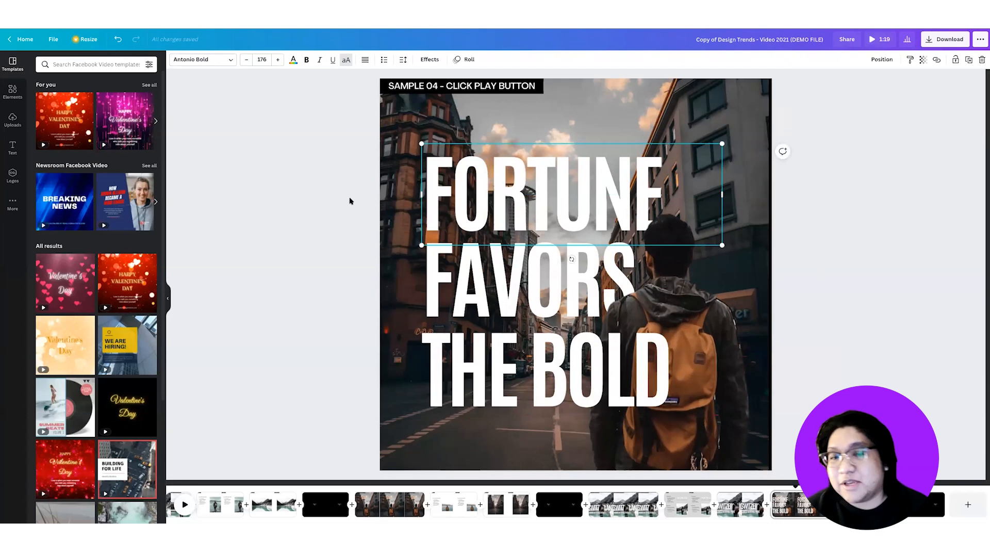
{"action": "left_click", "coordinate": [671, 315]}
{"action": "left_click", "coordinate": [976, 474]}
Replace the placeholder text on the last PRACTICE HERE page with copies of the SAMPLE 02 street photo and man cutout.
{"action": "left_click", "coordinate": [931, 511]}
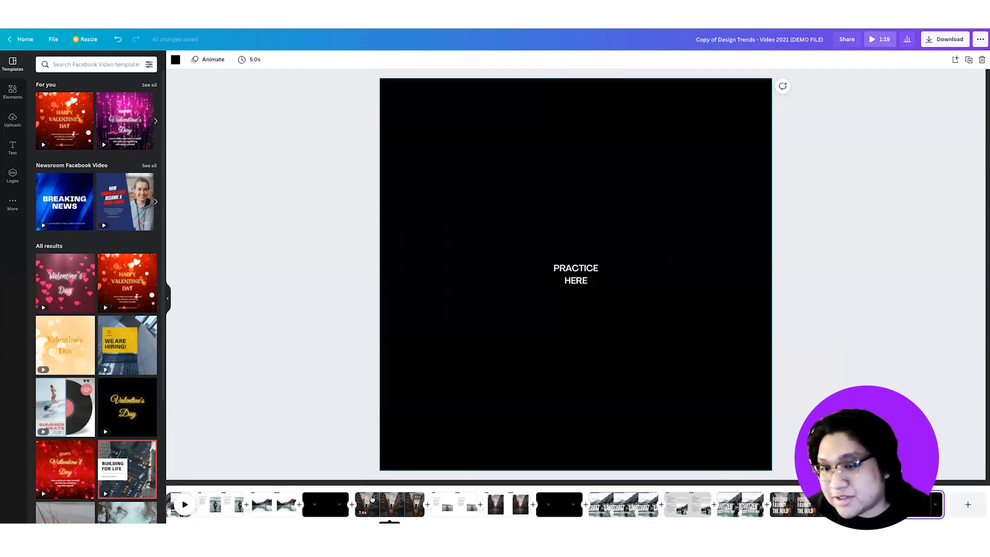
{"action": "left_click", "coordinate": [372, 498]}
{"action": "left_click_drag", "start_coordinate": [266, 190], "coordinate": [823, 379]}
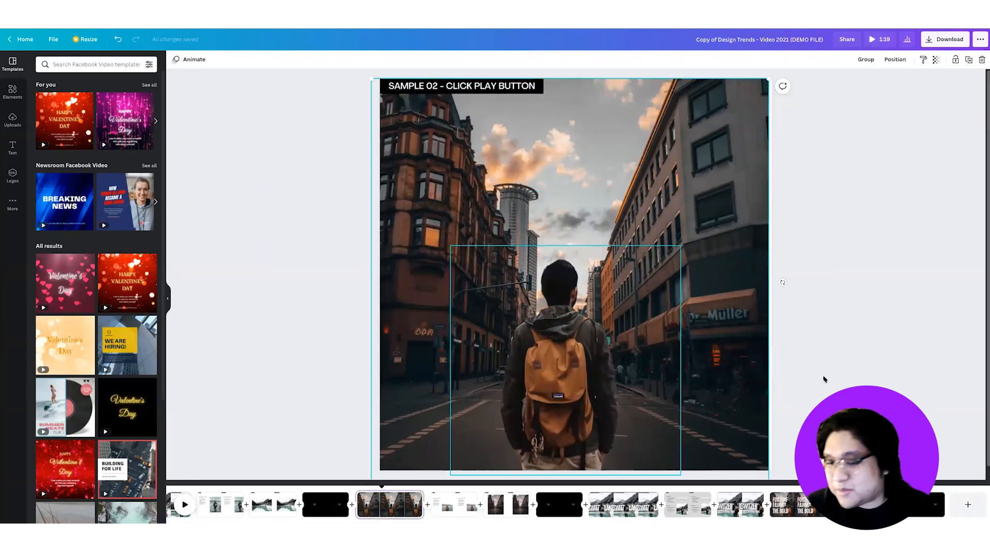
{"action": "left_click", "coordinate": [929, 507]}
{"action": "left_click_drag", "start_coordinate": [877, 124], "coordinate": [573, 299]}
{"action": "key", "text": "Delete"}
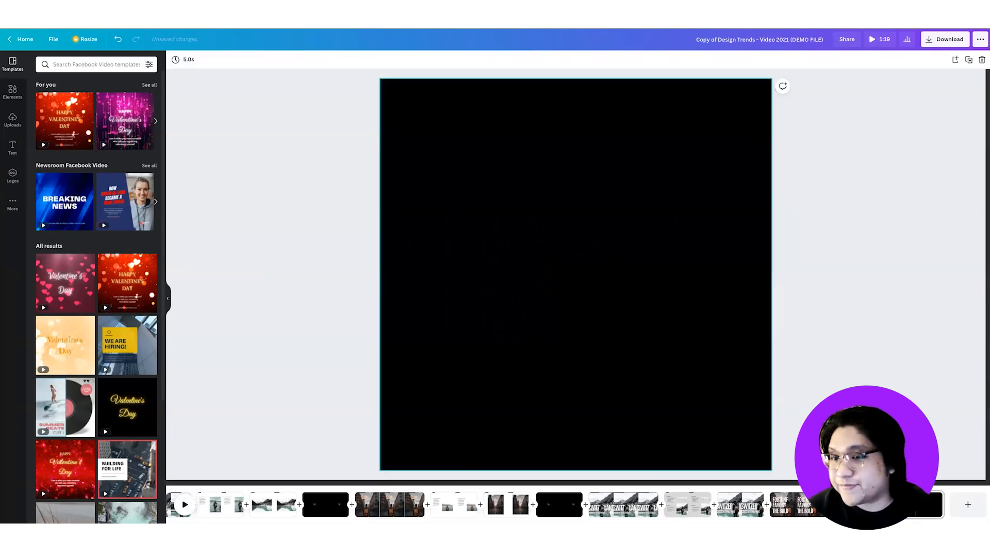
{"action": "key", "text": "ctrl+v"}
{"action": "left_click", "coordinate": [803, 344]}
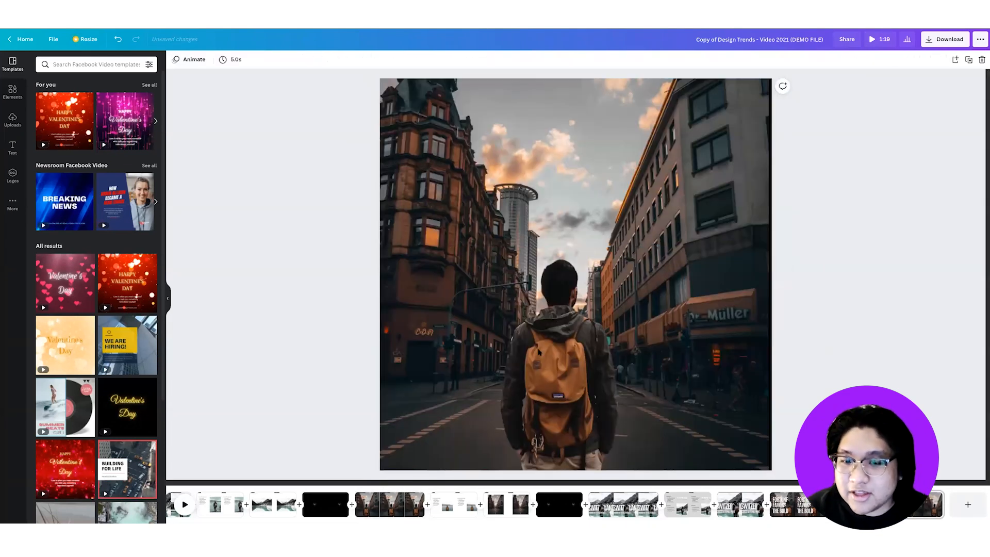
Move the man's cutout to the right part of the street photo and flip it horizontally.
{"action": "left_click_drag", "start_coordinate": [615, 349], "coordinate": [712, 351]}
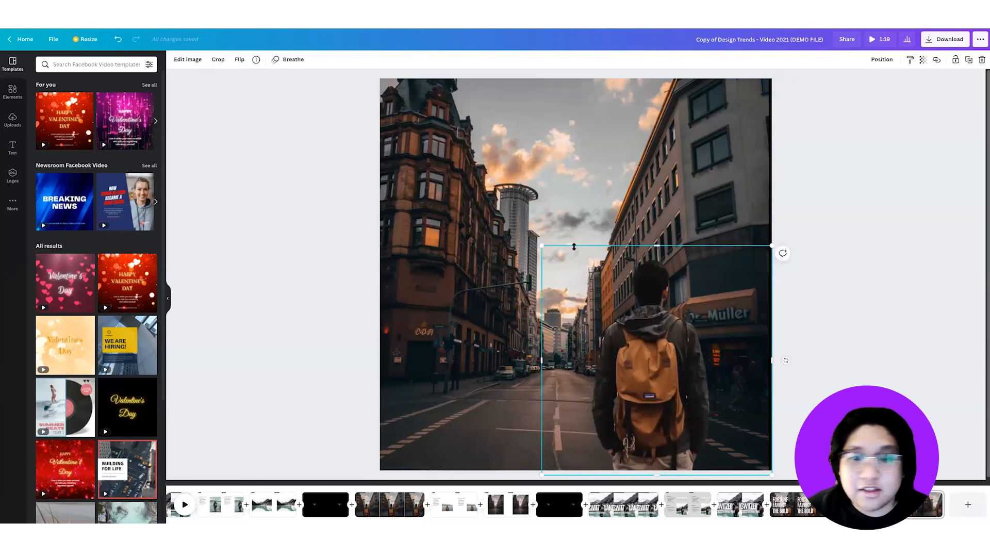
{"action": "left_click", "coordinate": [238, 61]}
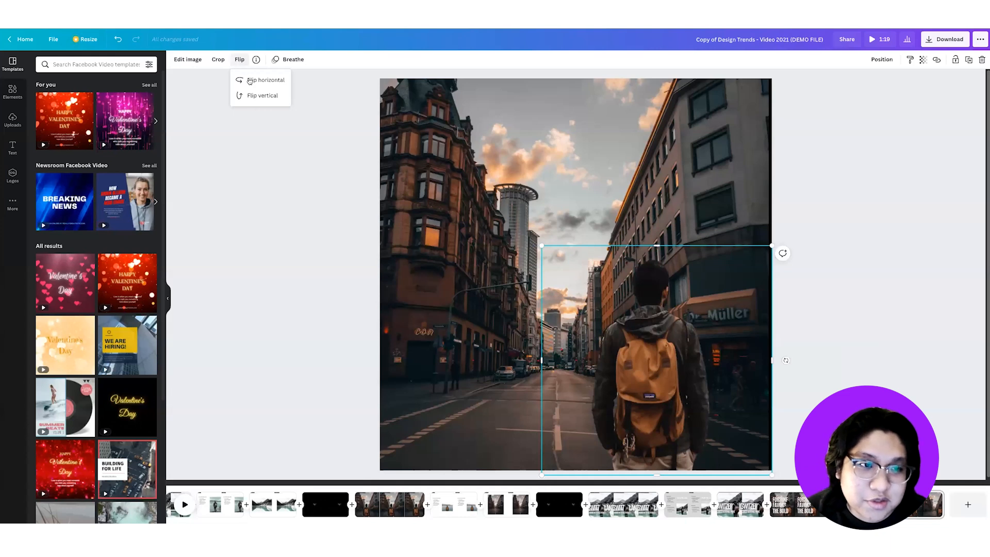
{"action": "left_click", "coordinate": [250, 81]}
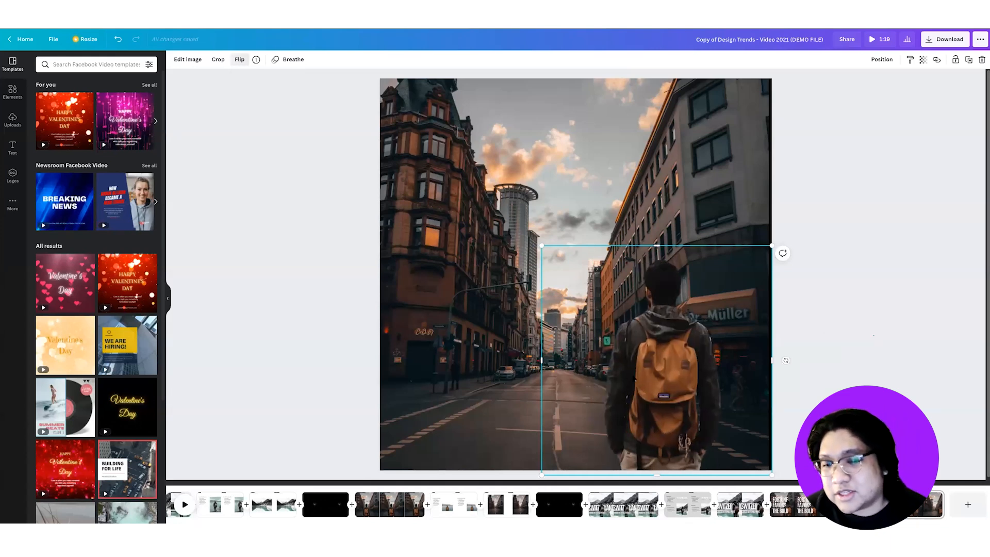
{"action": "left_click", "coordinate": [902, 382]}
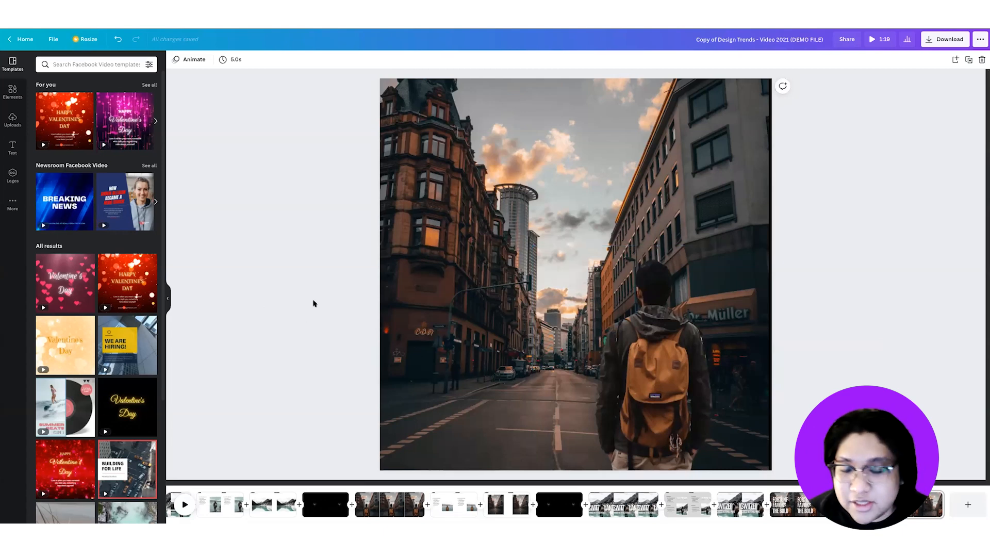
Add the text "FORTUNE" to the street page and enlarge it to size 79.
{"action": "key", "text": "t"}
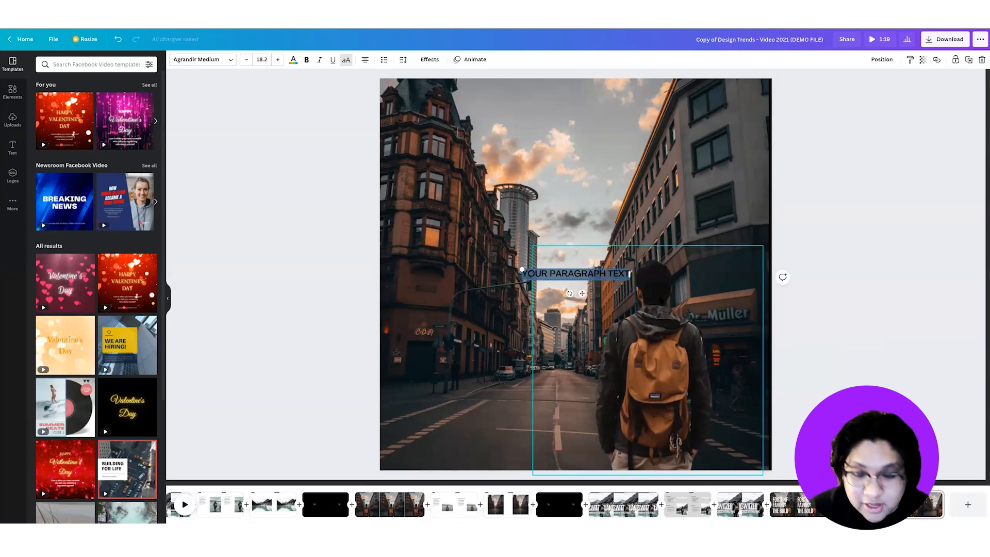
{"action": "type", "text": "FORT"}
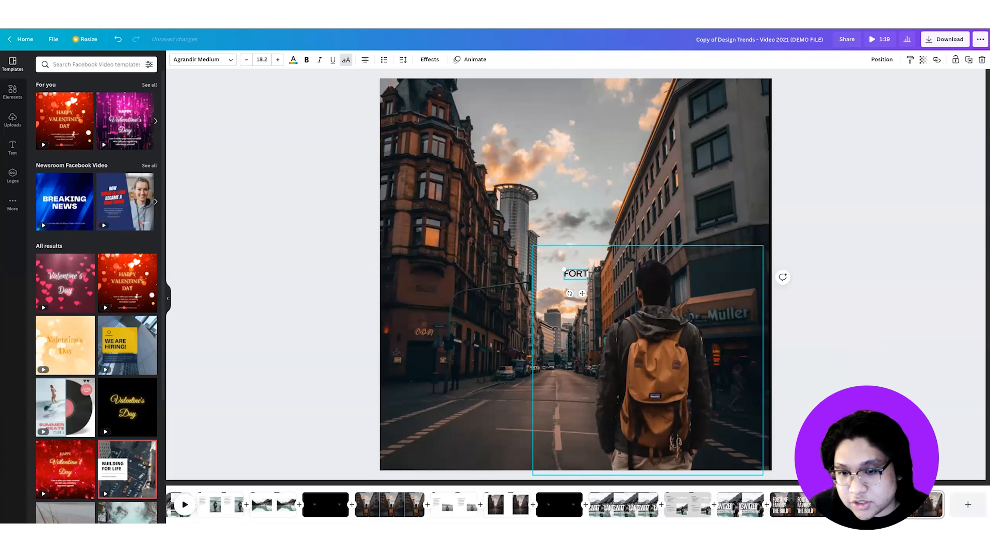
{"action": "type", "text": "UNE"}
{"action": "left_click", "coordinate": [777, 348]}
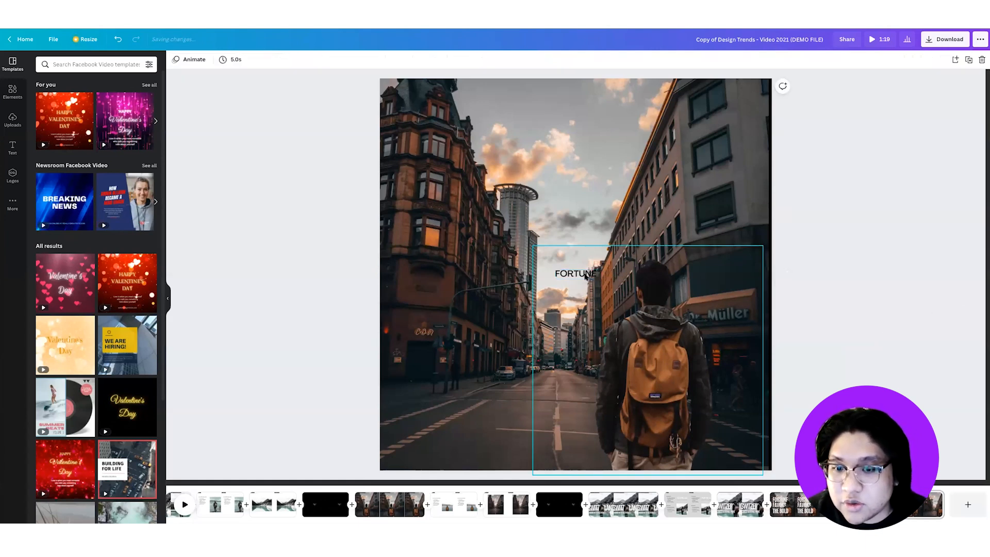
{"action": "left_click_drag", "start_coordinate": [586, 276], "coordinate": [674, 209]}
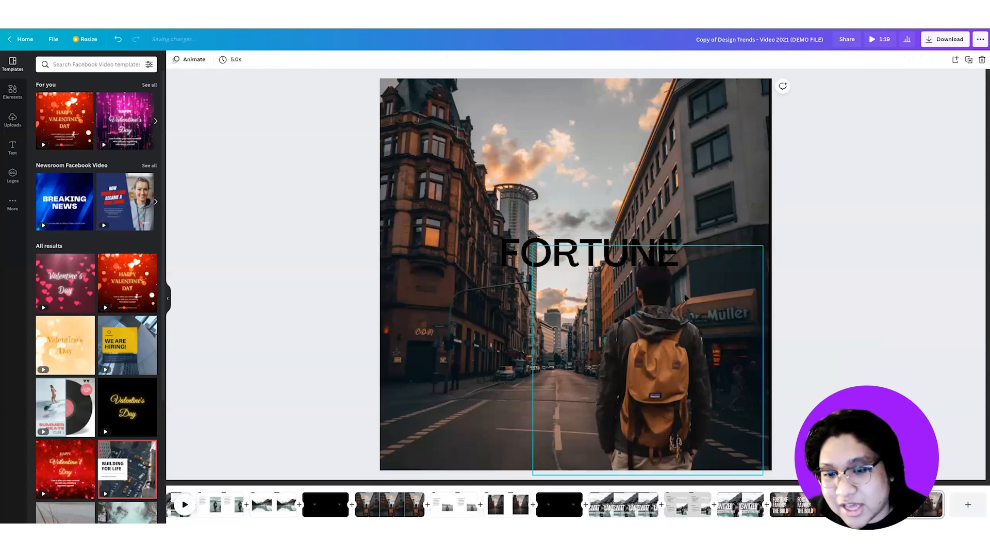
Move the FORTUNE text to the upper left part of the page and color it white.
{"action": "left_click_drag", "start_coordinate": [578, 247], "coordinate": [503, 122]}
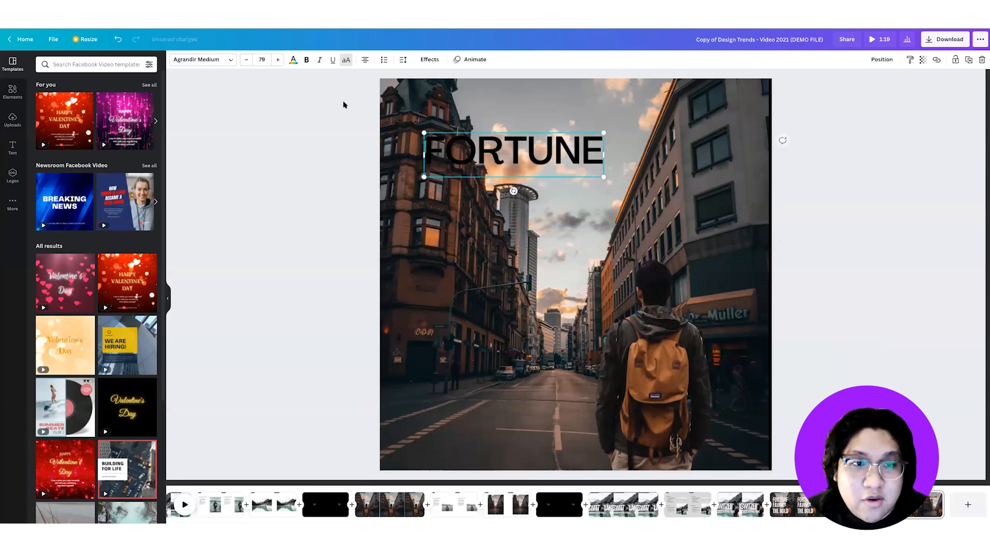
{"action": "left_click", "coordinate": [293, 59]}
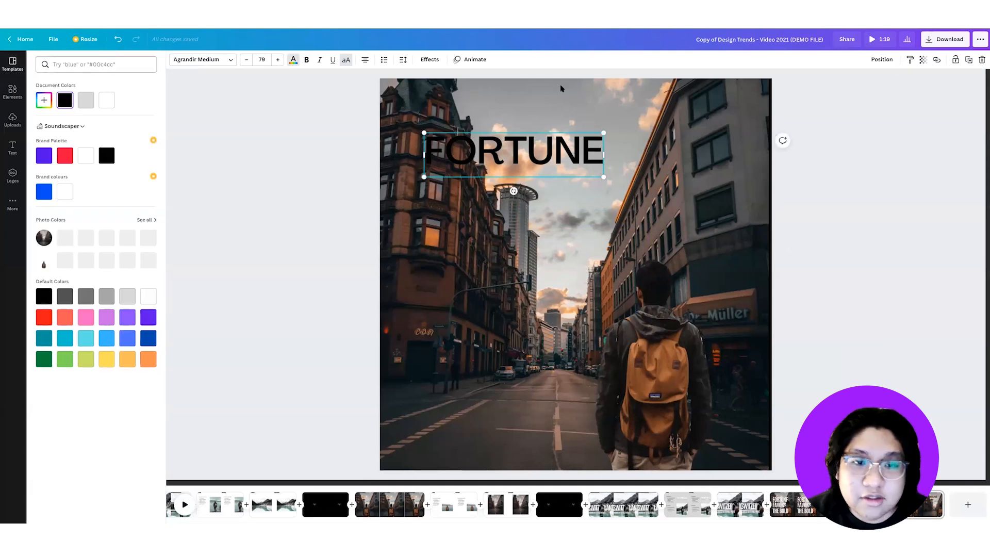
{"action": "left_click", "coordinate": [105, 103]}
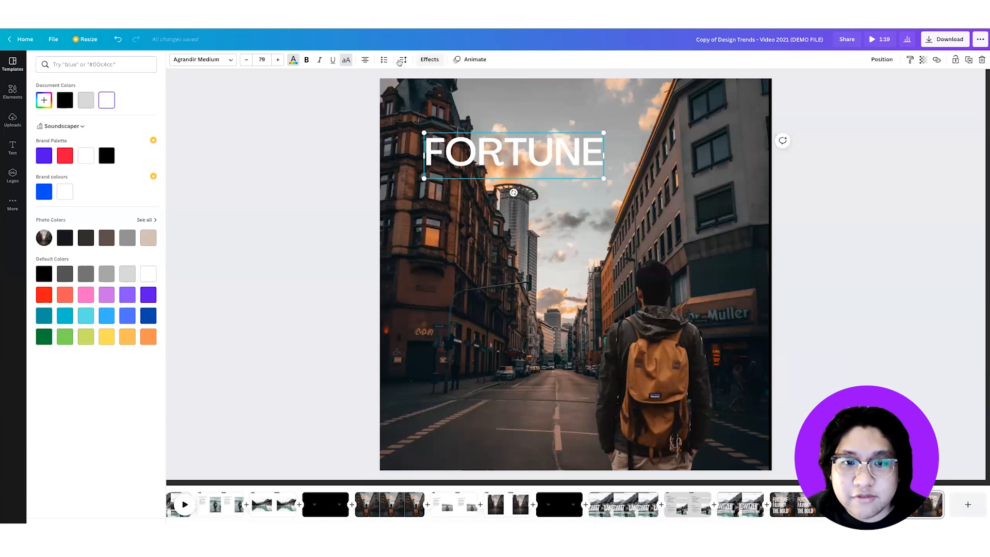
Apply the Lift effect to the FORTUNE text and set its font to Antonio Bold.
{"action": "left_click", "coordinate": [430, 59]}
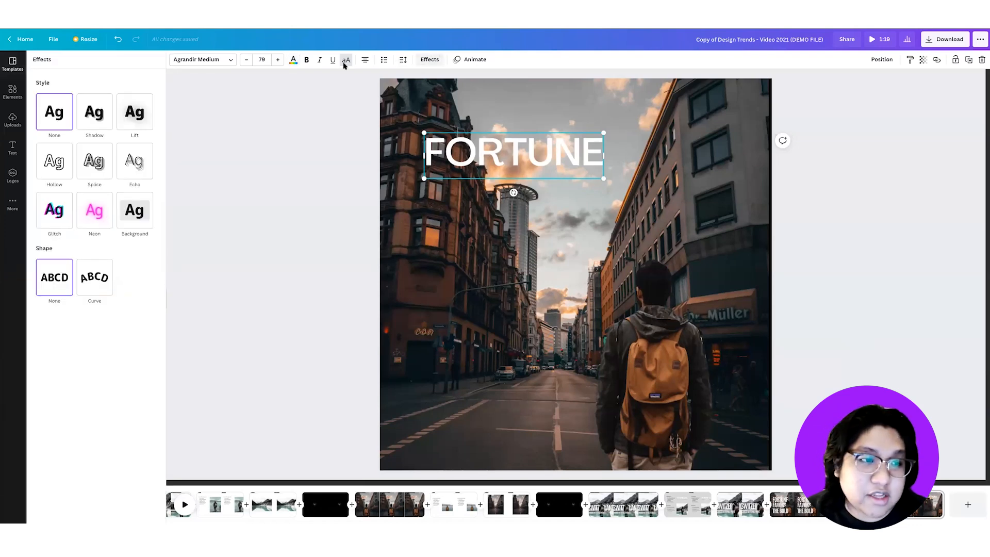
{"action": "left_click", "coordinate": [124, 110]}
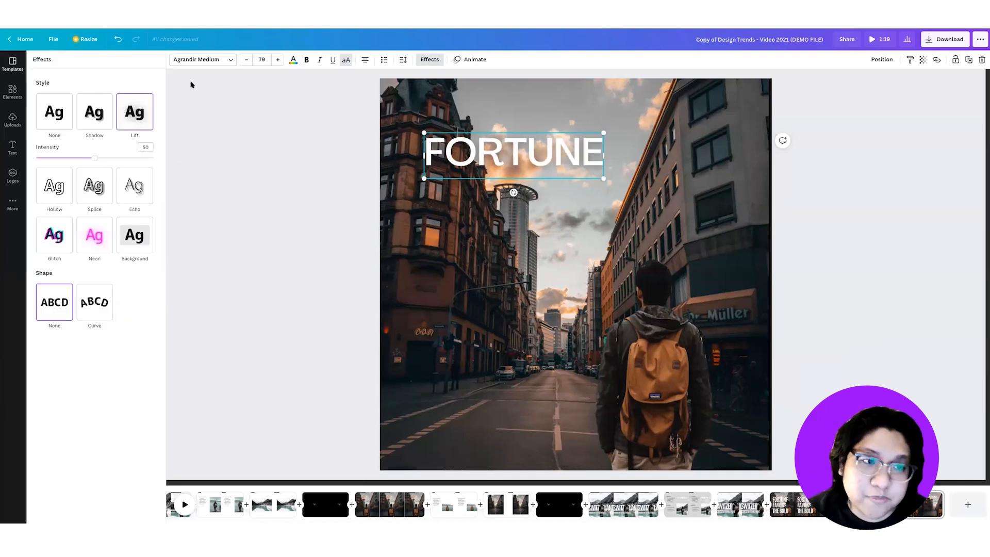
{"action": "left_click", "coordinate": [191, 61]}
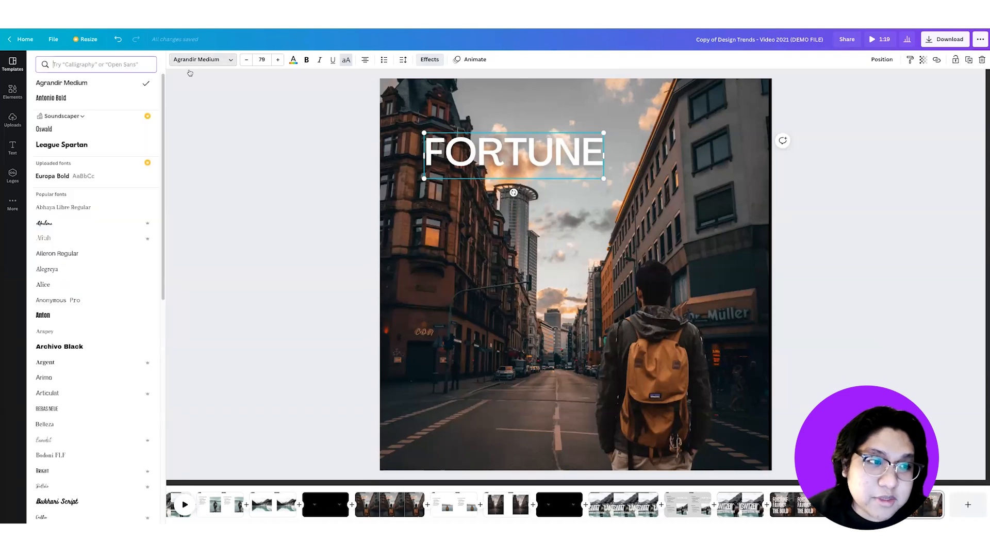
{"action": "left_click", "coordinate": [50, 97]}
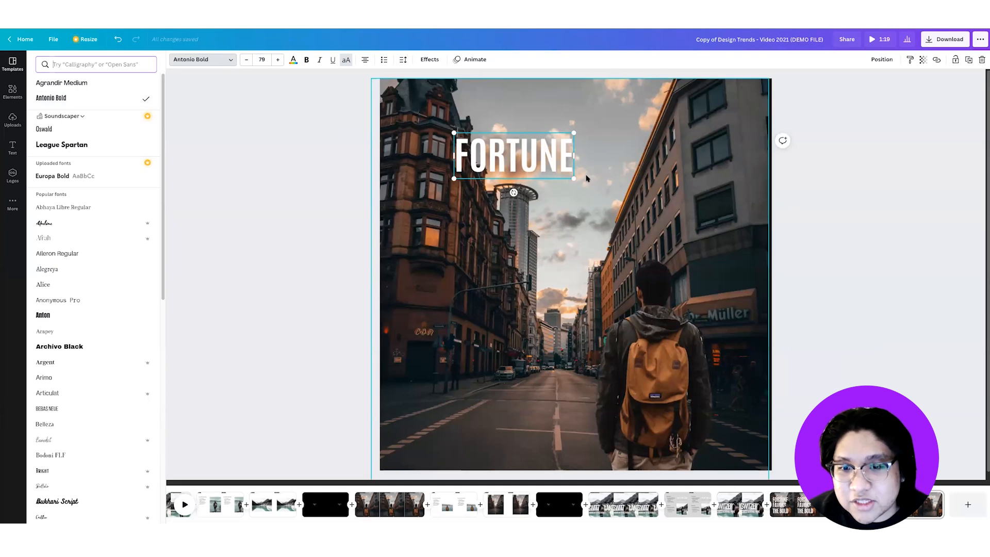
Enlarge the FORTUNE text to size 159, placing it left-aligned in the upper left part of the street photo.
{"action": "left_click_drag", "start_coordinate": [574, 179], "coordinate": [695, 226]}
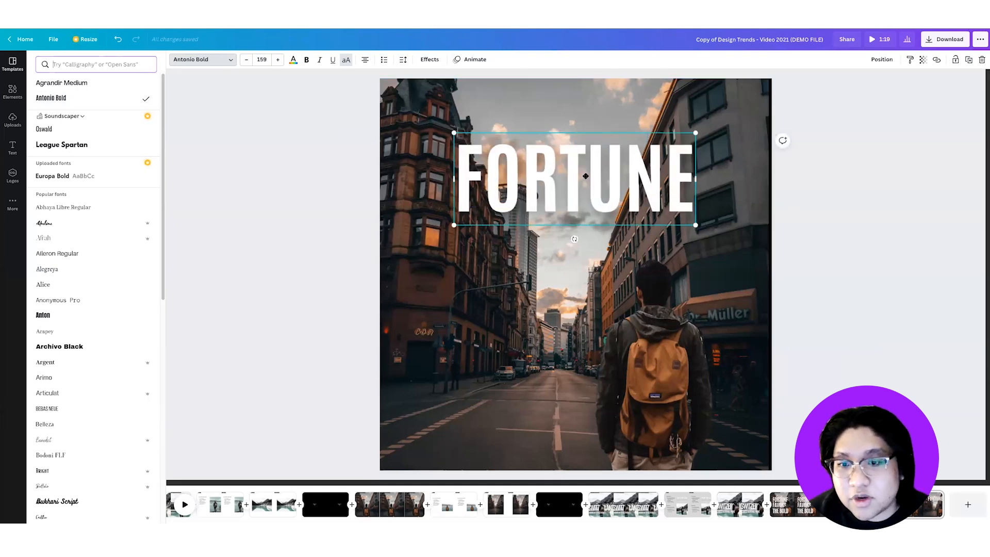
{"action": "left_click_drag", "start_coordinate": [586, 176], "coordinate": [539, 153]}
{"action": "left_click", "coordinate": [364, 64]}
Tighten the letter spacing of the FORTUNE text.
{"action": "left_click", "coordinate": [401, 66]}
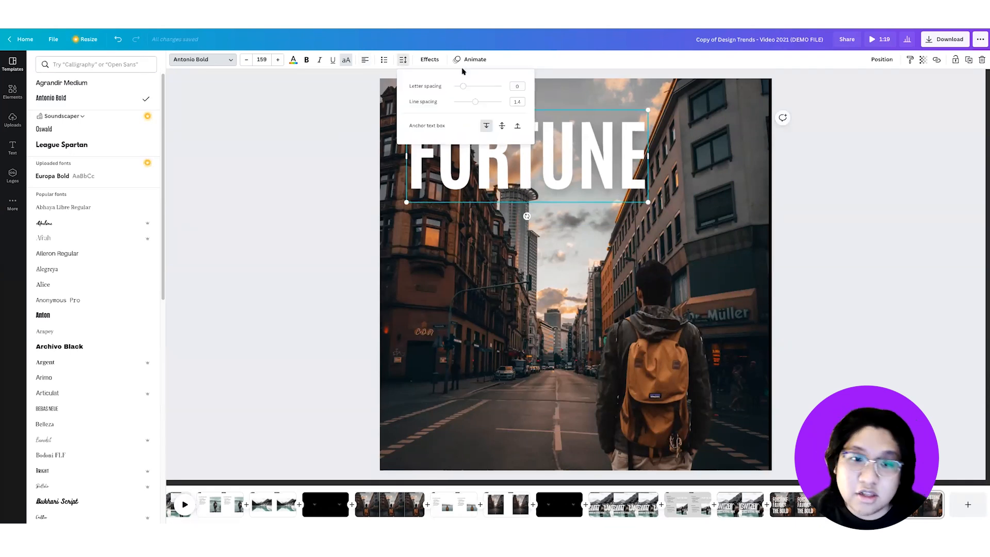
{"action": "left_click_drag", "start_coordinate": [462, 89], "coordinate": [460, 87]}
{"action": "left_click", "coordinate": [335, 149]}
{"action": "left_click", "coordinate": [341, 148]}
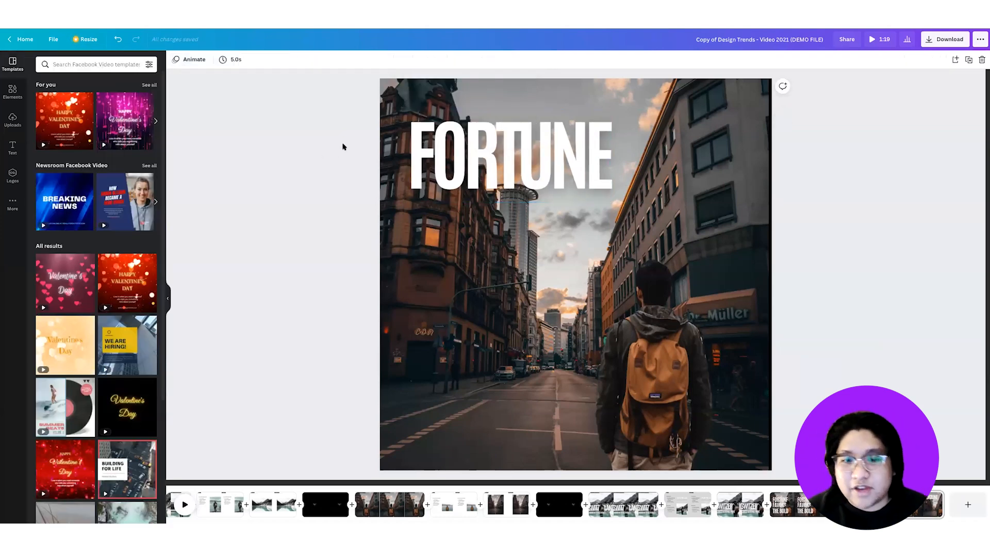
Stack two copies of the FORTUNE text below the original and change the middle one to "FAVORS".
{"action": "left_click", "coordinate": [600, 162]}
{"action": "left_click_drag", "start_coordinate": [549, 180], "coordinate": [505, 350]}
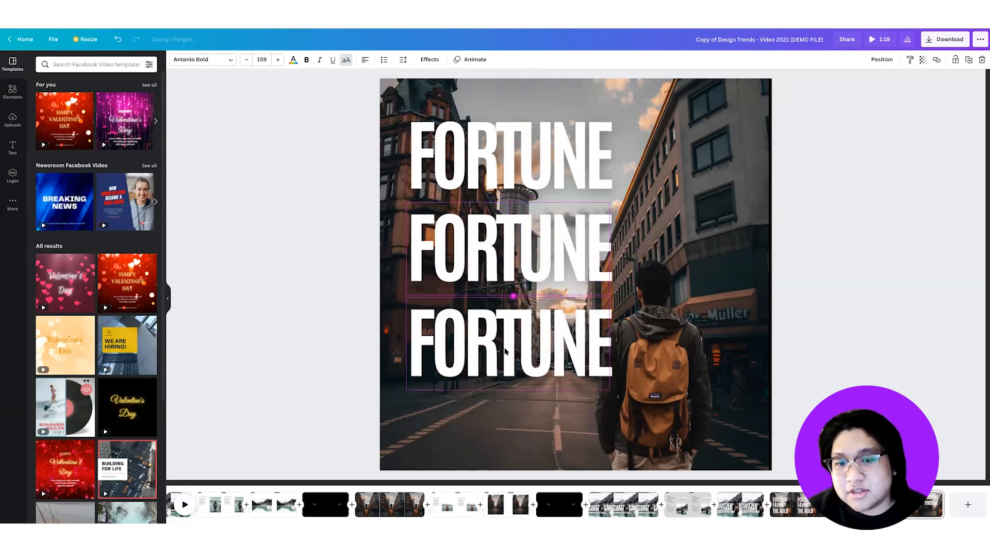
{"action": "double_click", "coordinate": [525, 259]}
{"action": "type", "text": "FAVPR"}
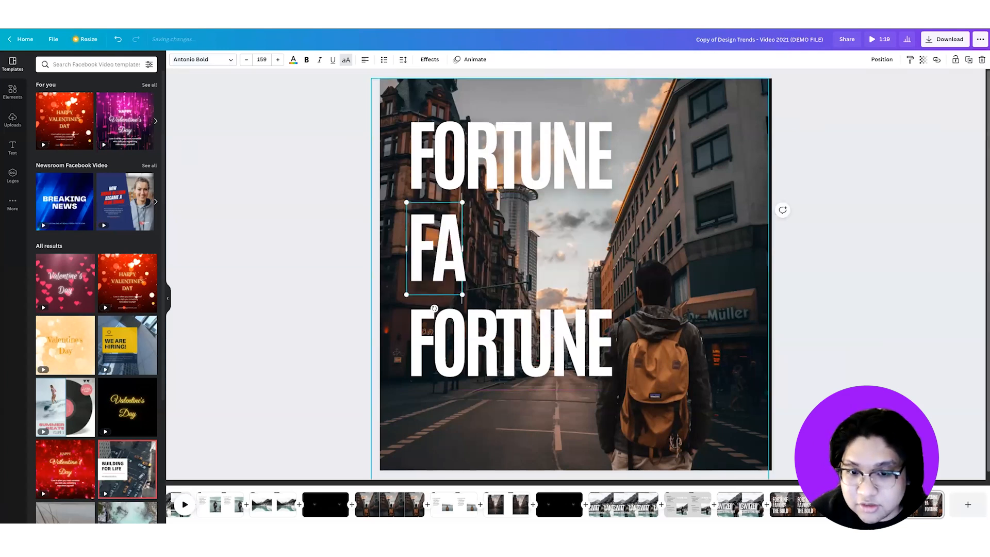
{"action": "key", "text": "BackSpace"}
{"action": "key", "text": "BackSpace"}
{"action": "type", "text": "ORS"}
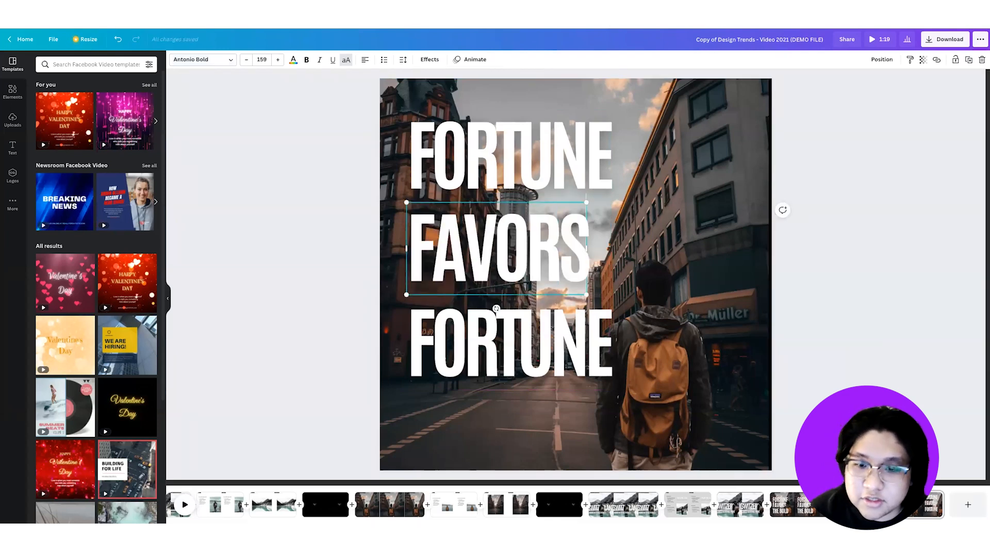
Replace the wording of the lowest text copy with "THE BOLD".
{"action": "double_click", "coordinate": [496, 344]}
{"action": "key", "text": "ctrl+a"}
{"action": "type", "text": "THE BOLD"}
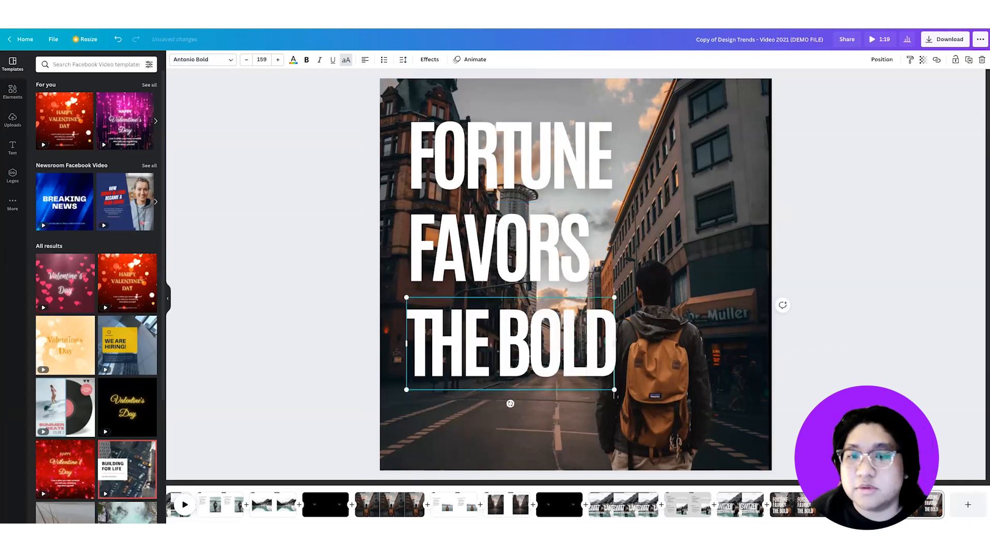
{"action": "left_click", "coordinate": [911, 397]}
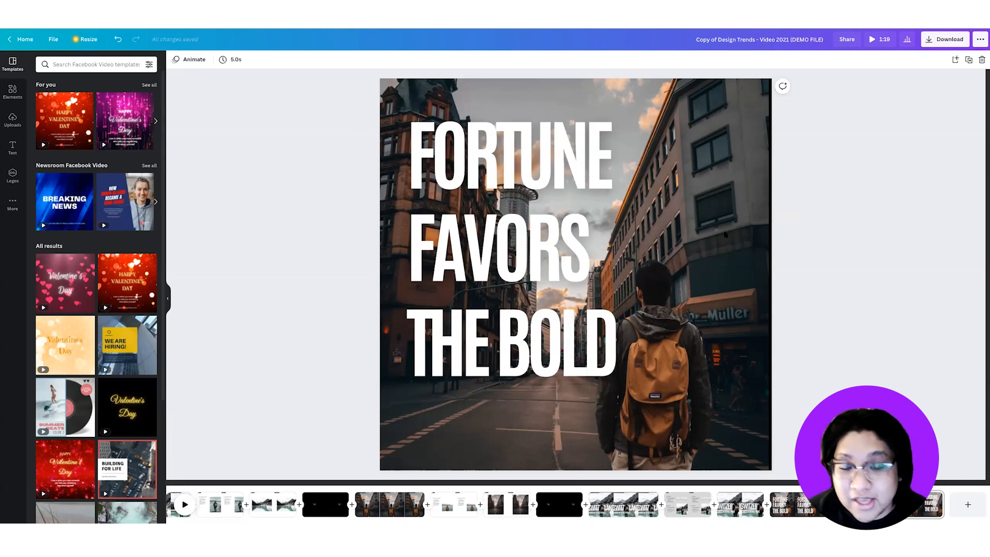
Try the Scrapbook animation on the FORTUNE text, then apply the Roll animation to it instead.
{"action": "left_click", "coordinate": [596, 162]}
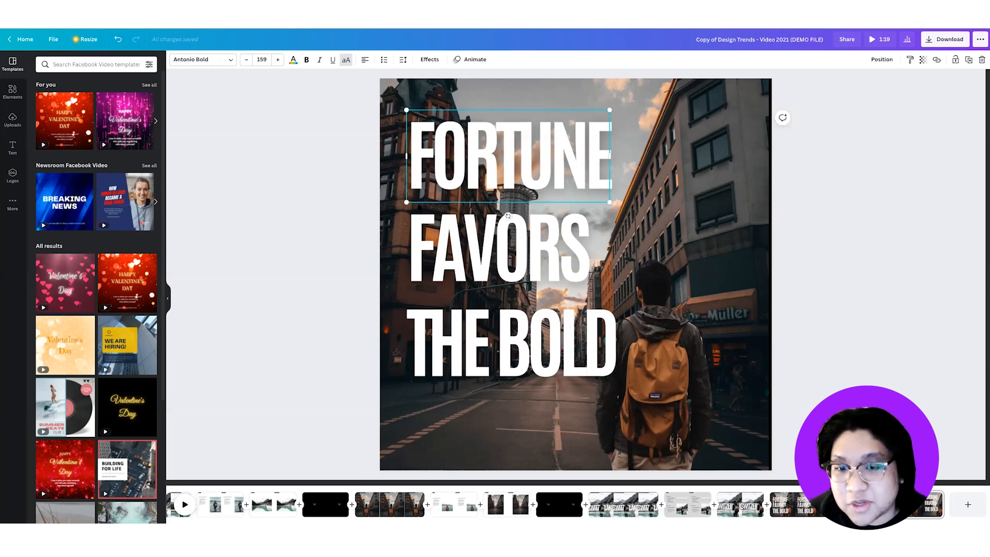
{"action": "left_click", "coordinate": [485, 59]}
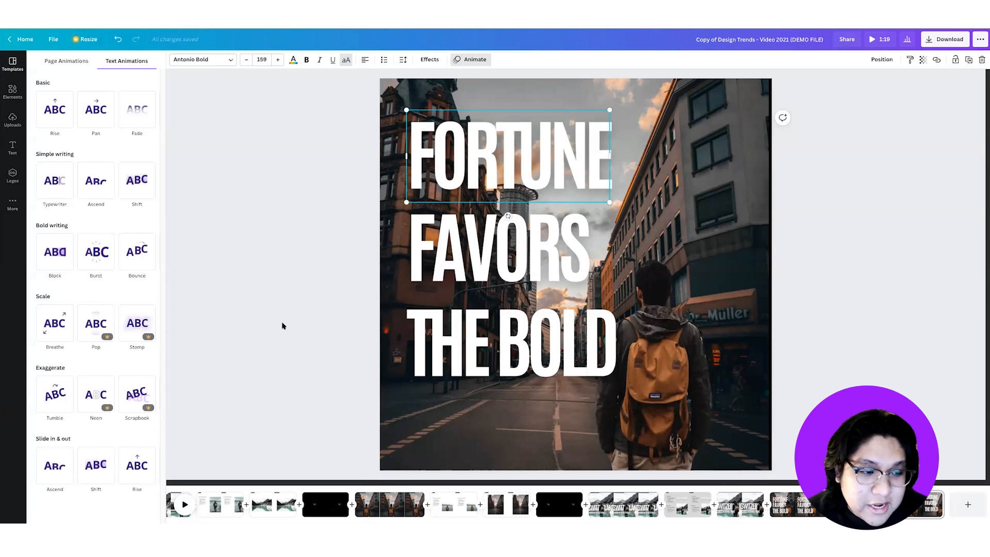
{"action": "left_click", "coordinate": [151, 401]}
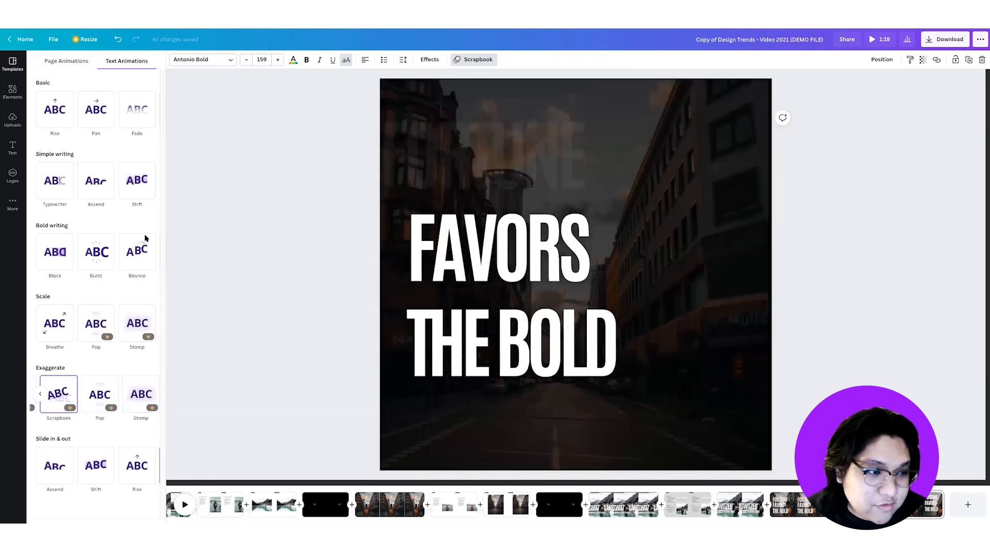
{"action": "left_click", "coordinate": [155, 251]}
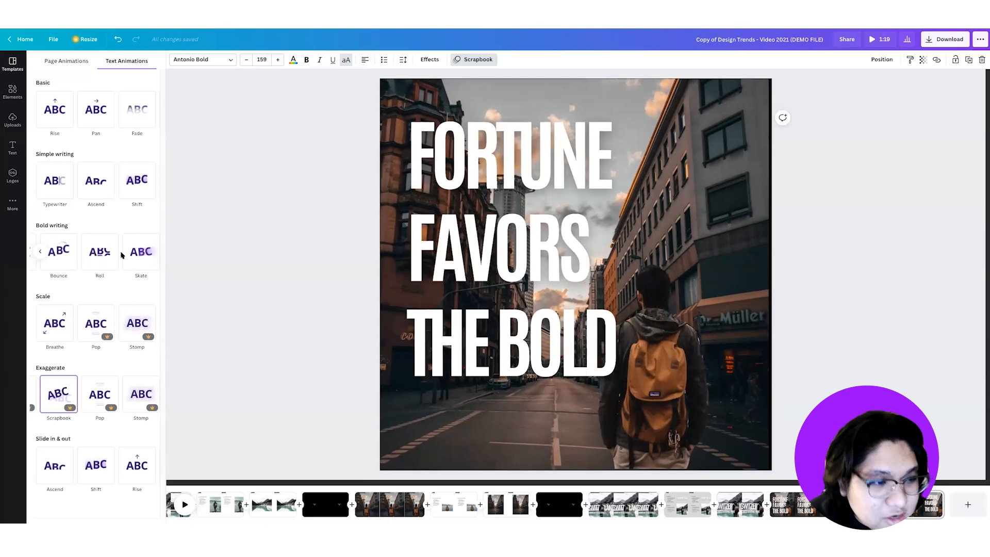
{"action": "left_click", "coordinate": [104, 251]}
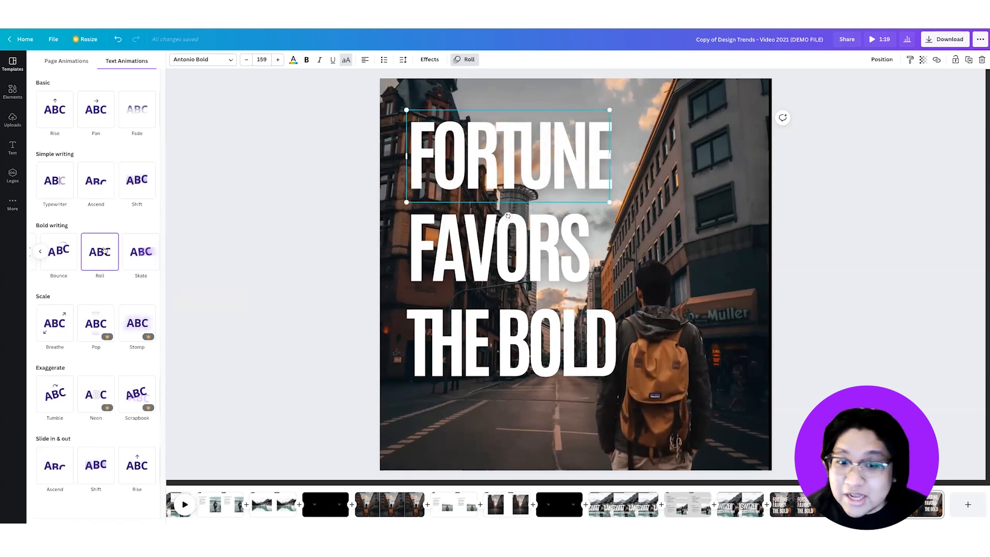
{"action": "left_click", "coordinate": [232, 216]}
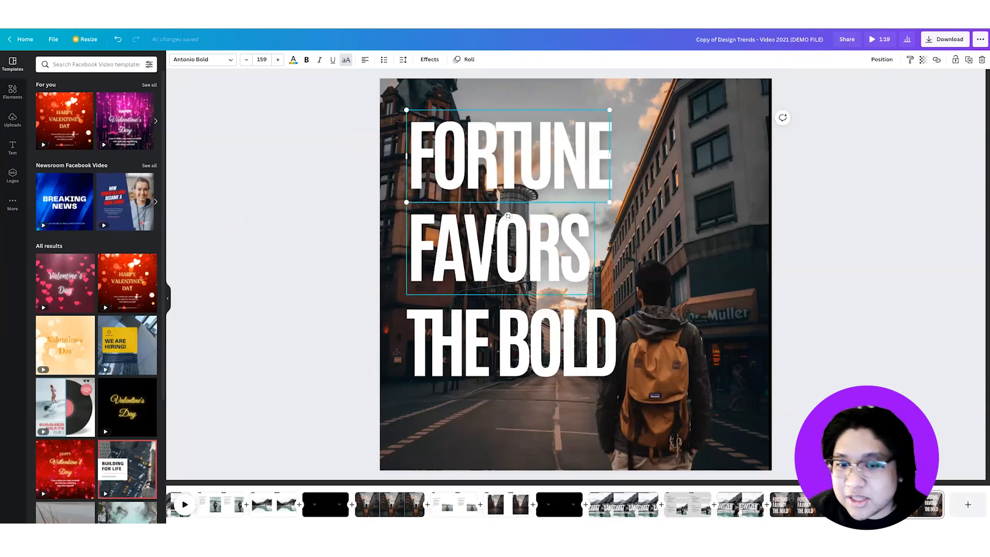
Apply the Ascend animation to the FAVORS and THE BOLD texts together.
{"action": "left_click", "coordinate": [494, 250]}
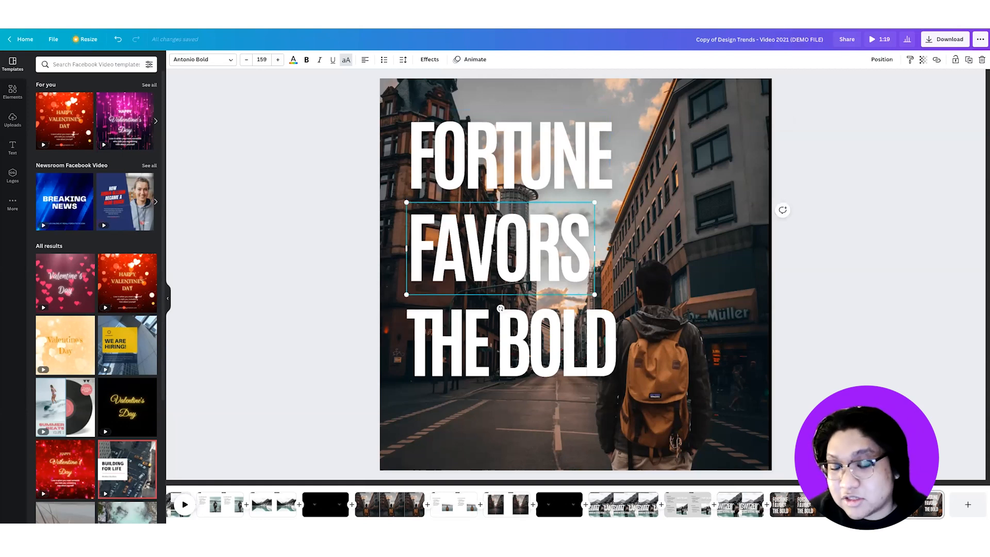
{"action": "left_click", "coordinate": [509, 326], "text": "shift"}
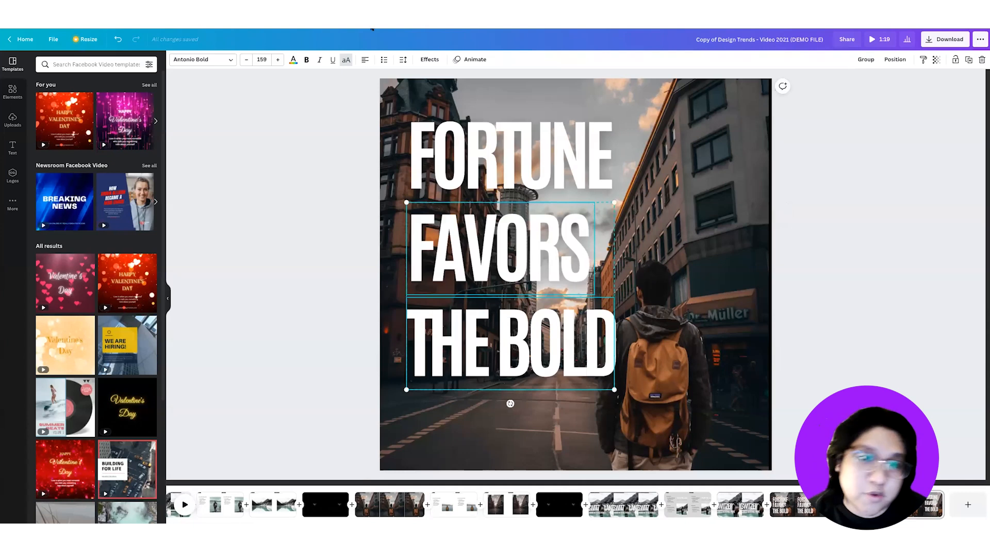
{"action": "left_click", "coordinate": [472, 61]}
{"action": "left_click", "coordinate": [110, 184]}
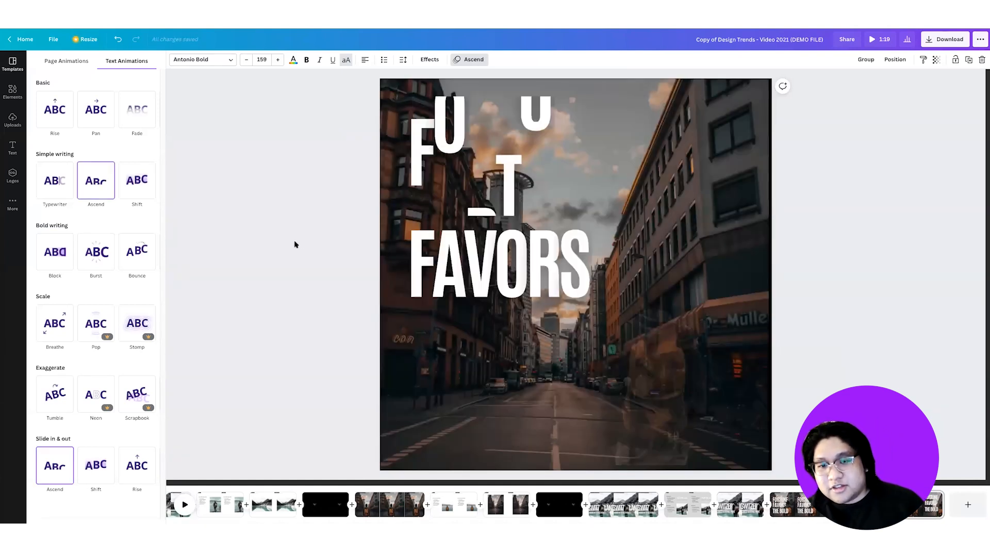
{"action": "left_click", "coordinate": [295, 244]}
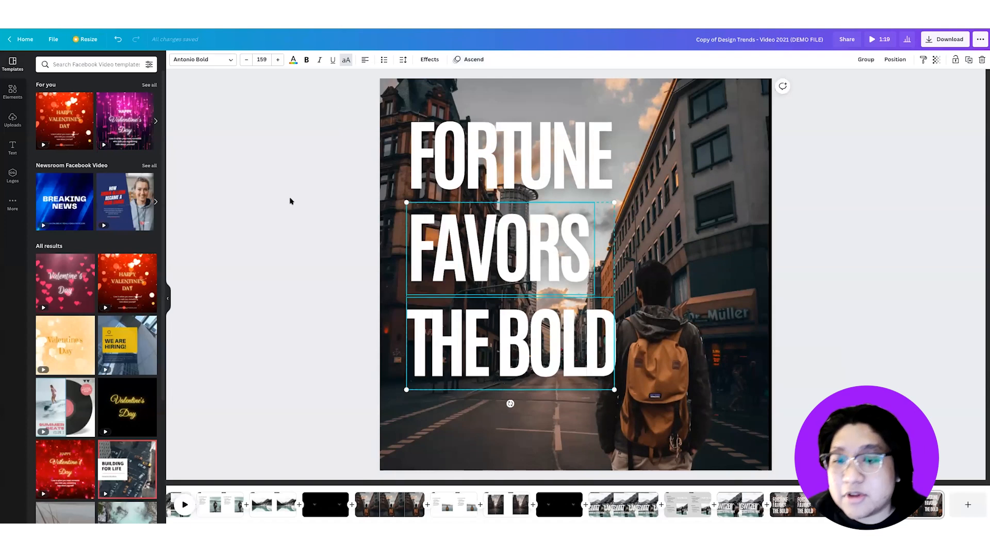
Enlarge the man's cutout until his head reaches the height of the FAVORS line, and shift it slightly left.
{"action": "left_click", "coordinate": [676, 313]}
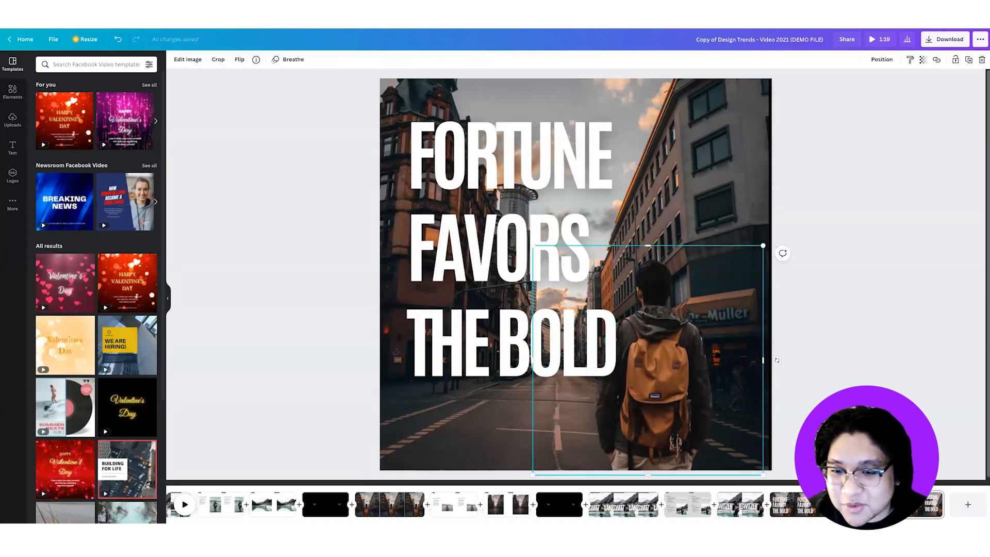
{"action": "left_click_drag", "start_coordinate": [716, 355], "coordinate": [705, 355]}
{"action": "left_click_drag", "start_coordinate": [751, 247], "coordinate": [811, 172]}
{"action": "left_click_drag", "start_coordinate": [665, 307], "coordinate": [657, 307]}
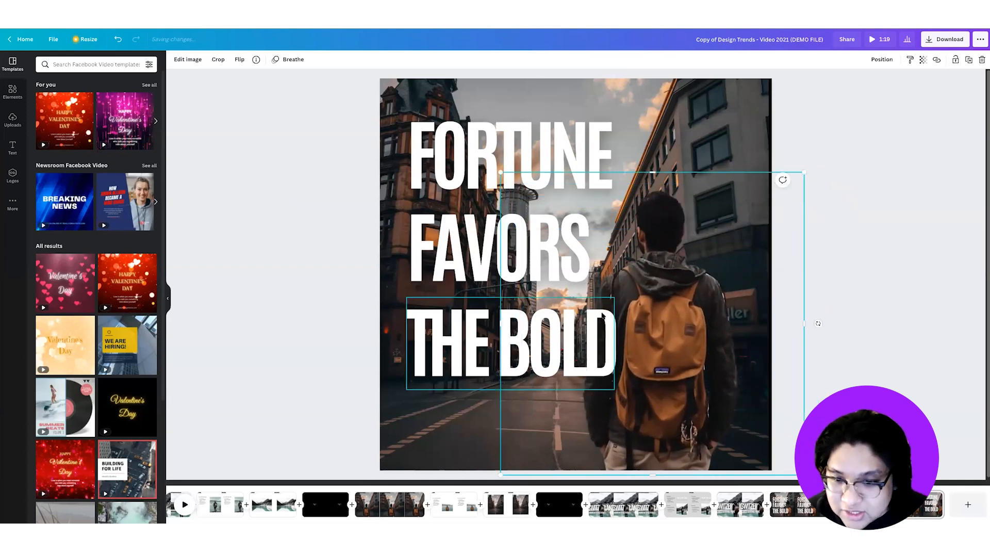
Bring the man's cutout to the front, then shift it right and shrink it slightly to overlap the end of THE BOLD.
{"action": "left_click", "coordinate": [467, 343]}
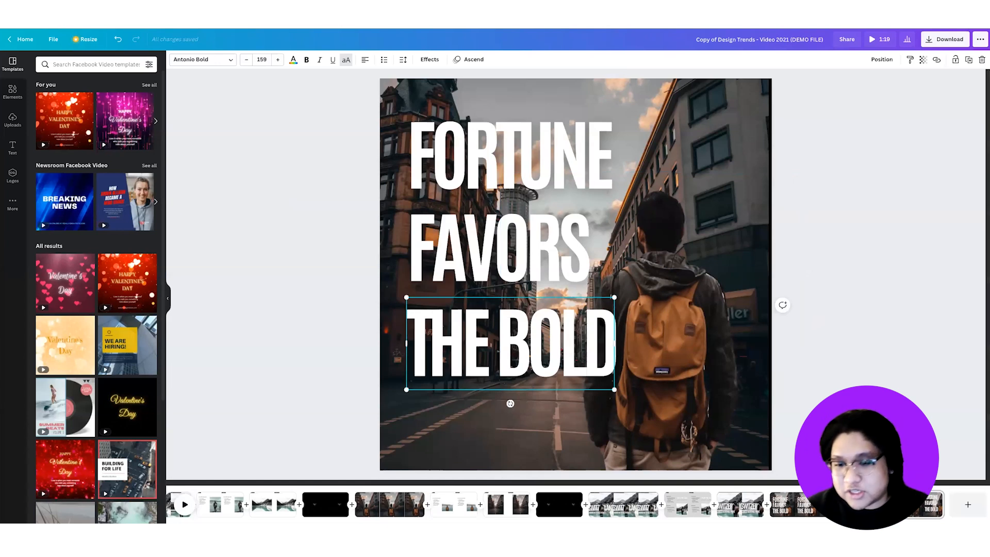
{"action": "left_click", "coordinate": [639, 313]}
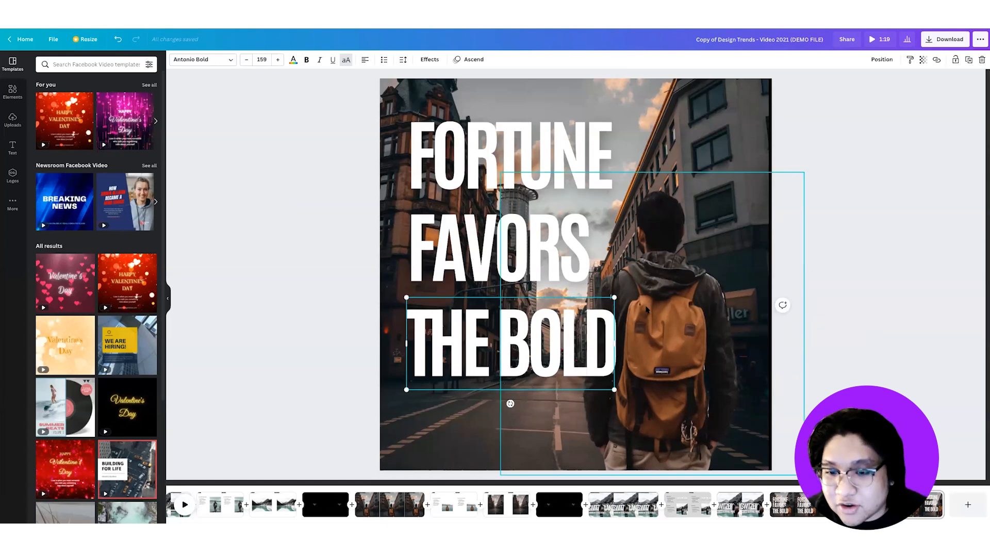
{"action": "right_click", "coordinate": [645, 308]}
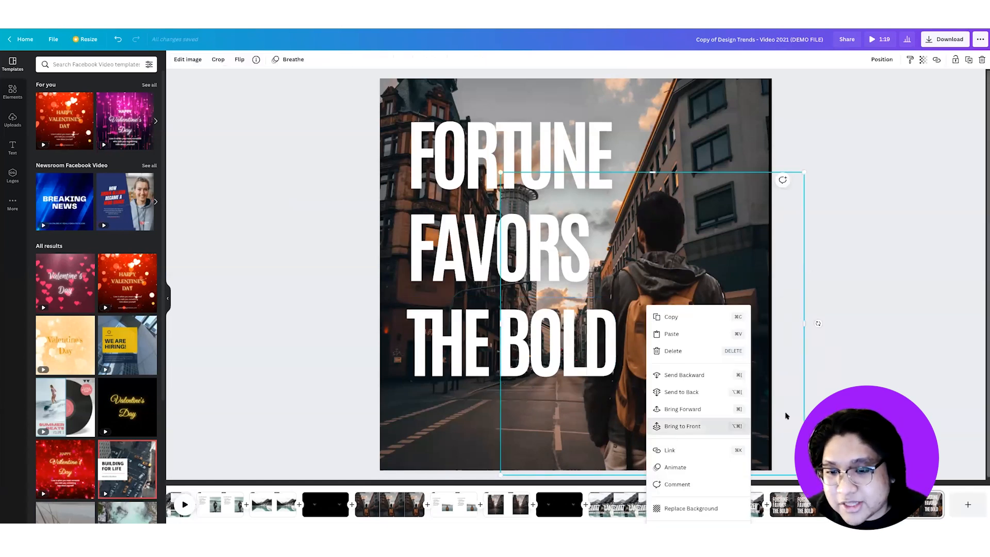
{"action": "left_click", "coordinate": [698, 428]}
{"action": "key", "text": "Escape"}
{"action": "left_click_drag", "start_coordinate": [636, 307], "coordinate": [659, 308]}
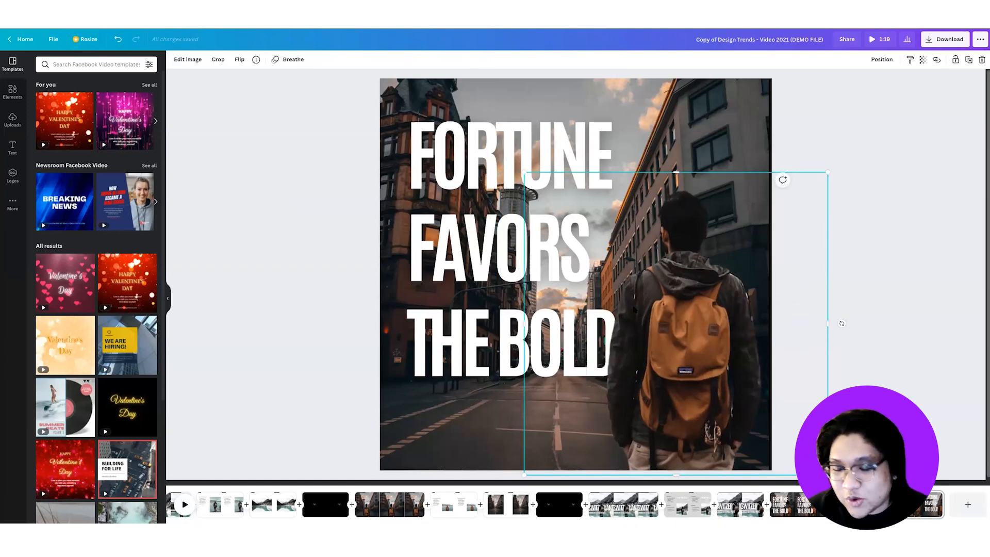
{"action": "left_click_drag", "start_coordinate": [828, 172], "coordinate": [797, 193]}
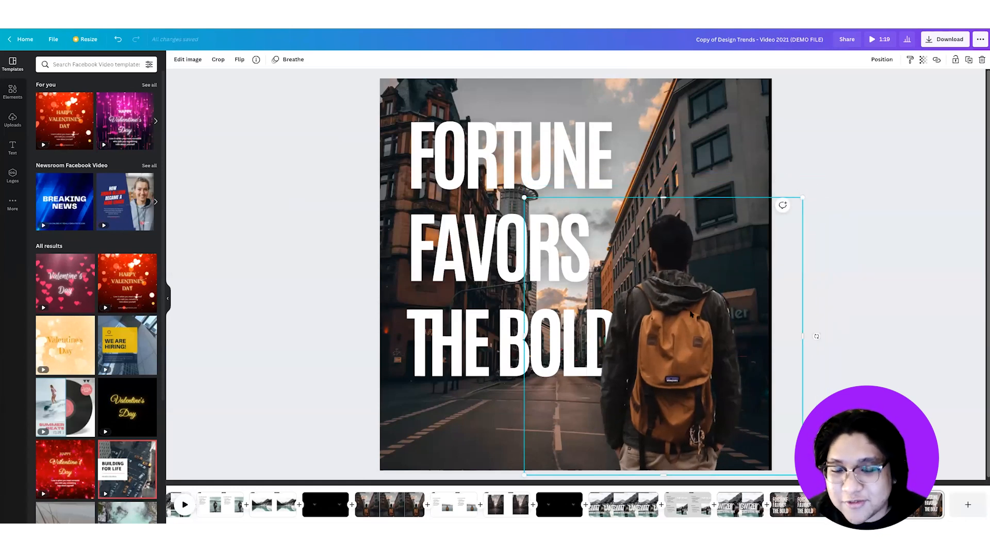
Move the FAVORS and THE BOLD lines up to close the gaps between the three text lines.
{"action": "left_click", "coordinate": [567, 330]}
{"action": "left_click", "coordinate": [489, 263], "text": "shift"}
{"action": "left_click_drag", "start_coordinate": [489, 263], "coordinate": [490, 255]}
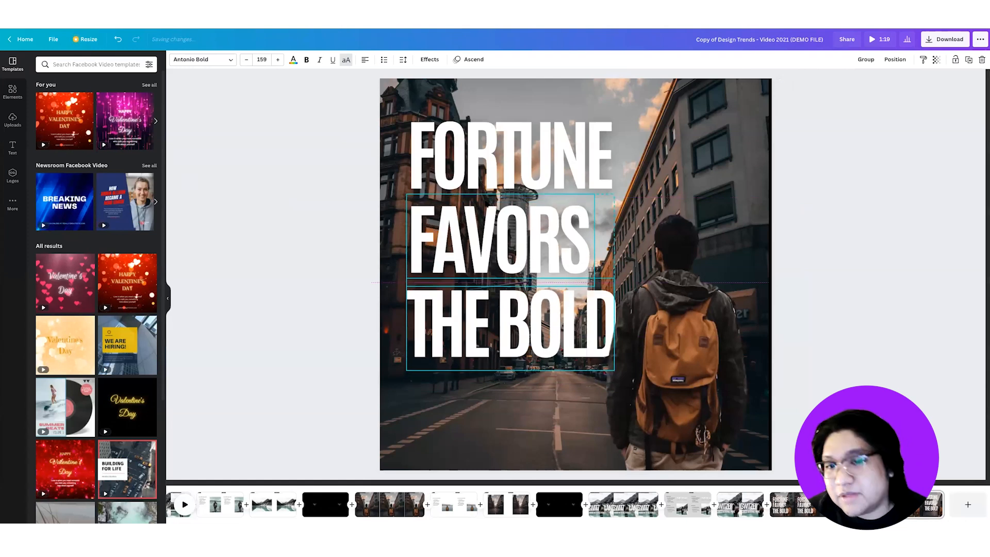
Enlarge the three text lines together slightly and nudge the man's cutout a little to the right.
{"action": "left_click", "coordinate": [488, 186], "text": "shift"}
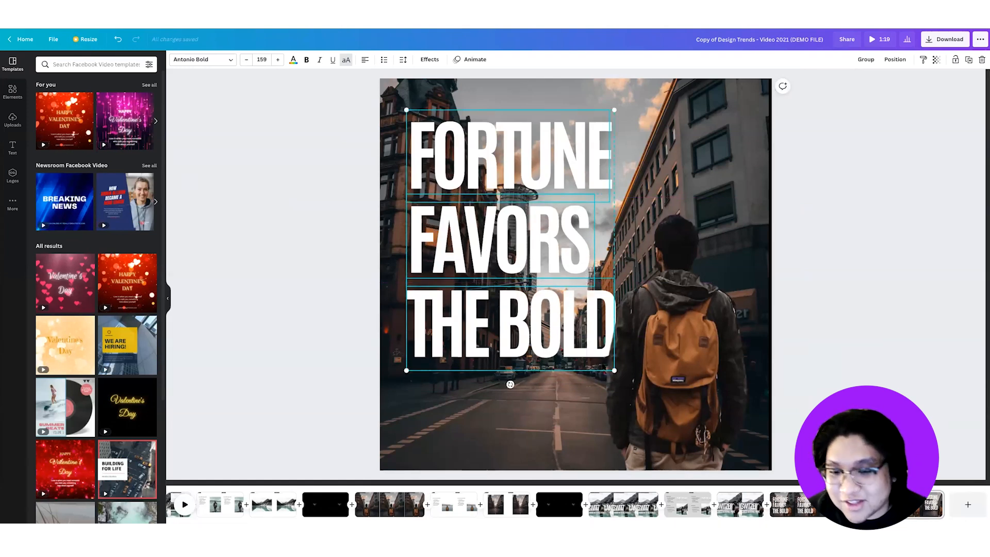
{"action": "left_click_drag", "start_coordinate": [615, 370], "coordinate": [631, 386]}
{"action": "left_click", "coordinate": [933, 380]}
{"action": "left_click", "coordinate": [733, 361]}
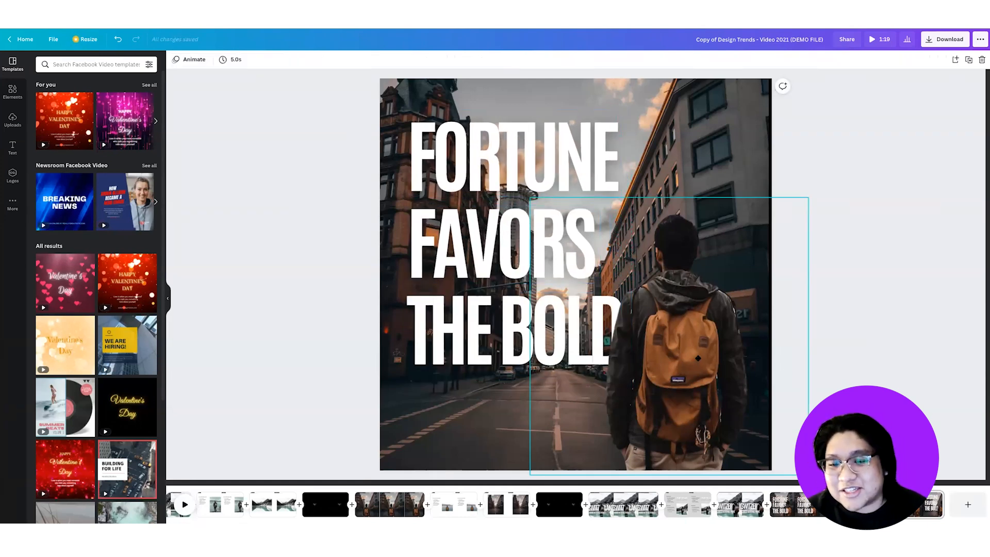
{"action": "left_click", "coordinate": [884, 370]}
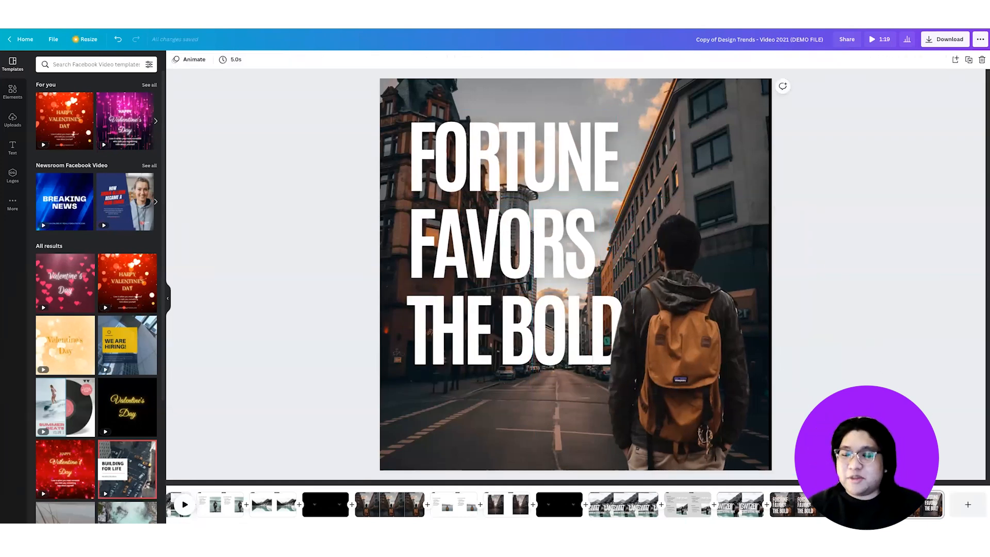
Play the street page to preview its text and cutout animations.
{"action": "left_click", "coordinate": [879, 39]}
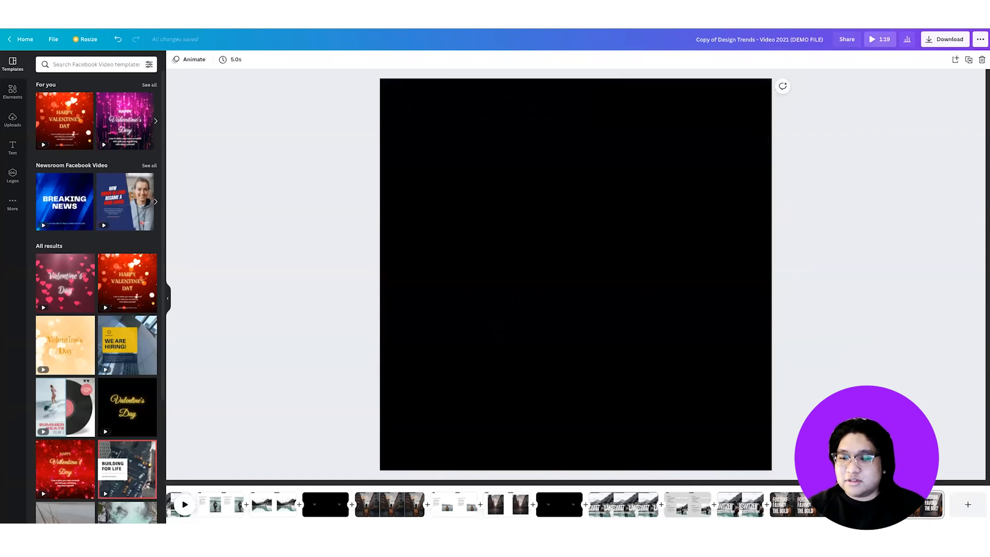
{"action": "left_click", "coordinate": [185, 504]}
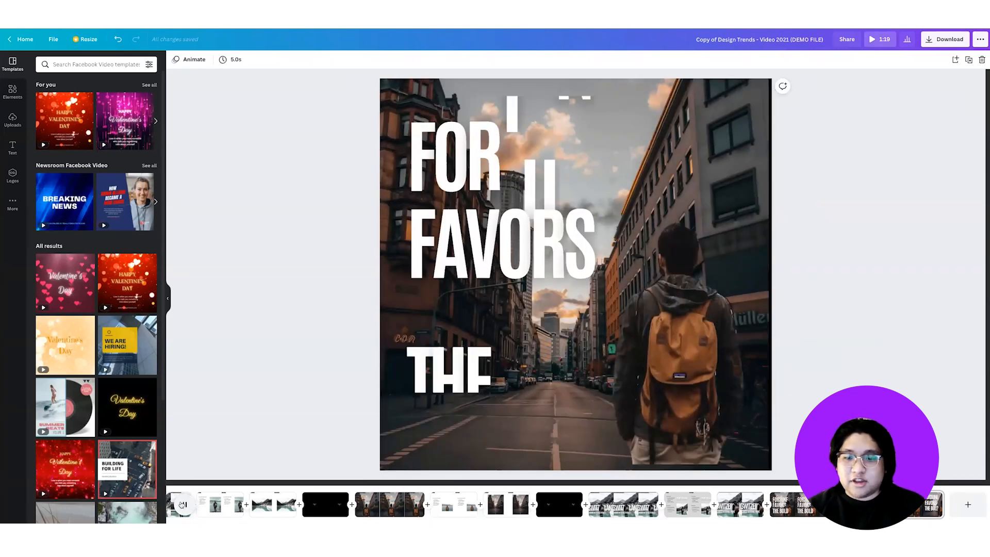
Enlarge the man's cutout slightly so it runs past the street page's lower edge, nudge it up, and preview the page animations.
{"action": "left_click", "coordinate": [707, 420]}
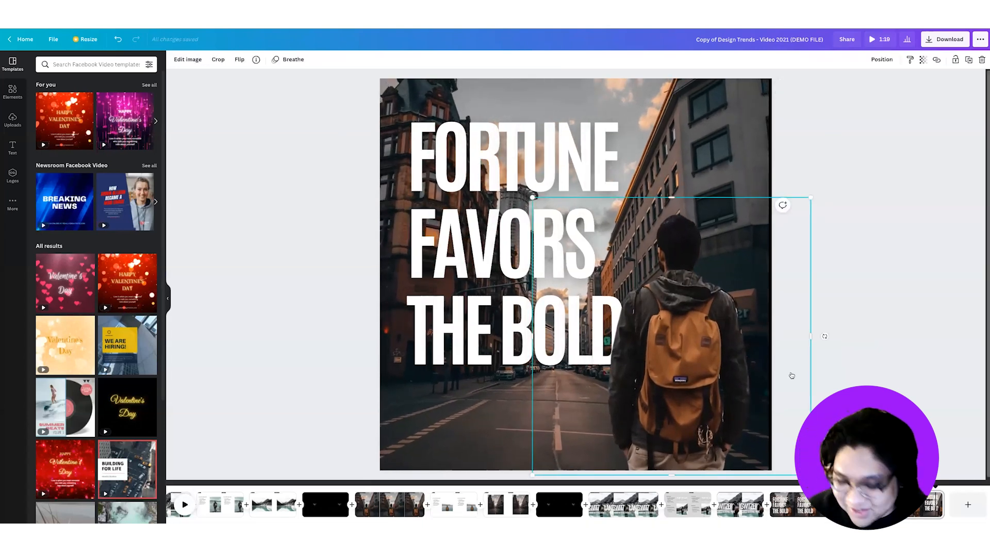
{"action": "key", "text": "super+minus"}
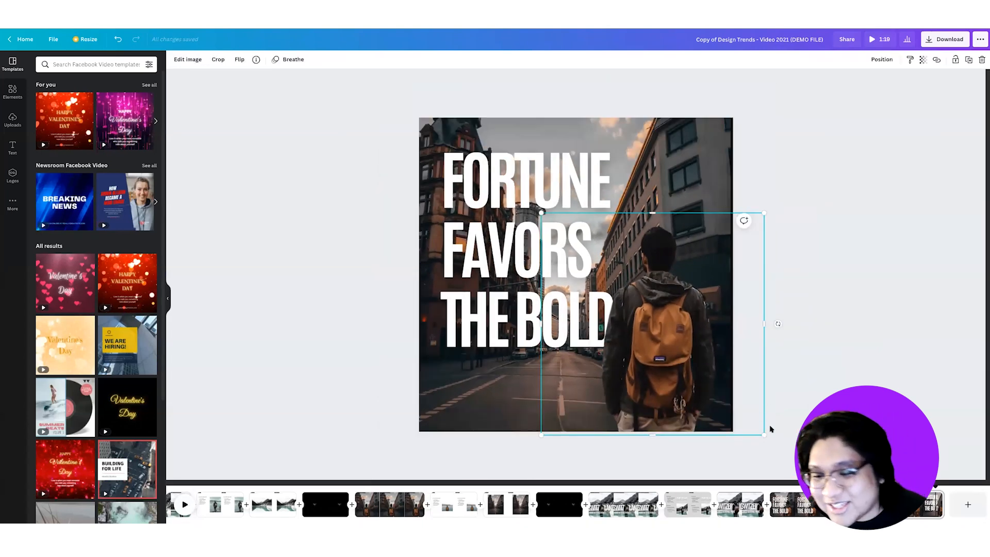
{"action": "left_click_drag", "start_coordinate": [766, 434], "coordinate": [786, 457]}
{"action": "key", "text": "Escape"}
{"action": "key", "text": "super+plus"}
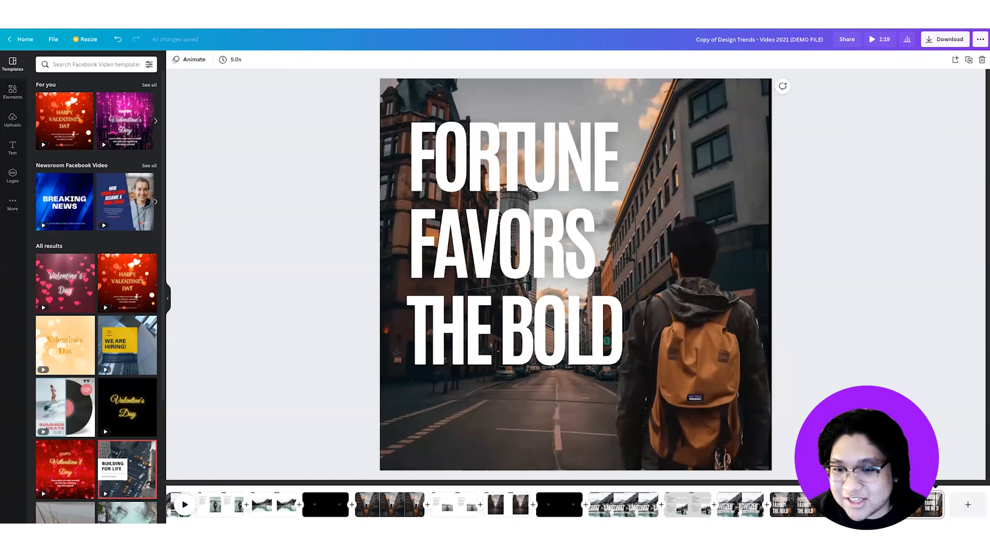
{"action": "left_click", "coordinate": [757, 384]}
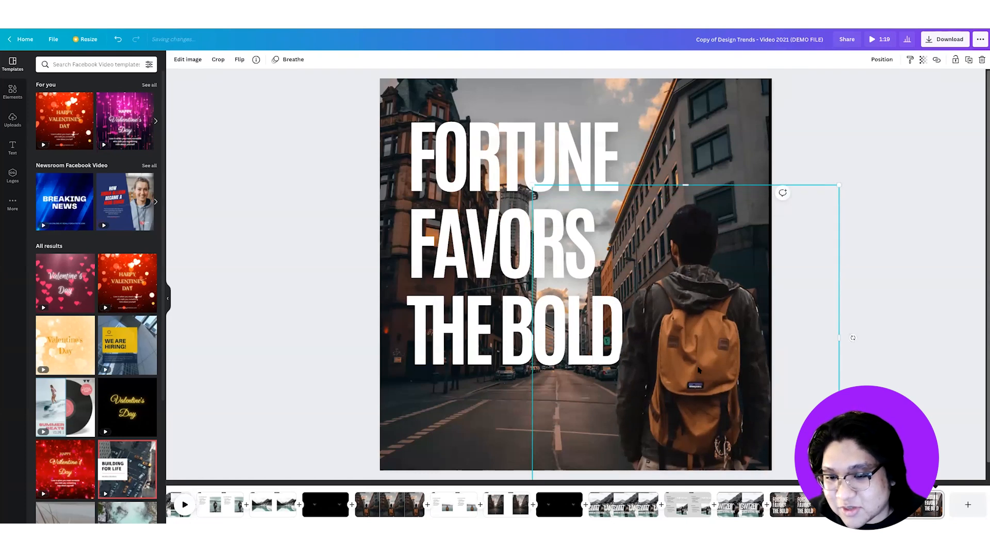
{"action": "left_click", "coordinate": [184, 505]}
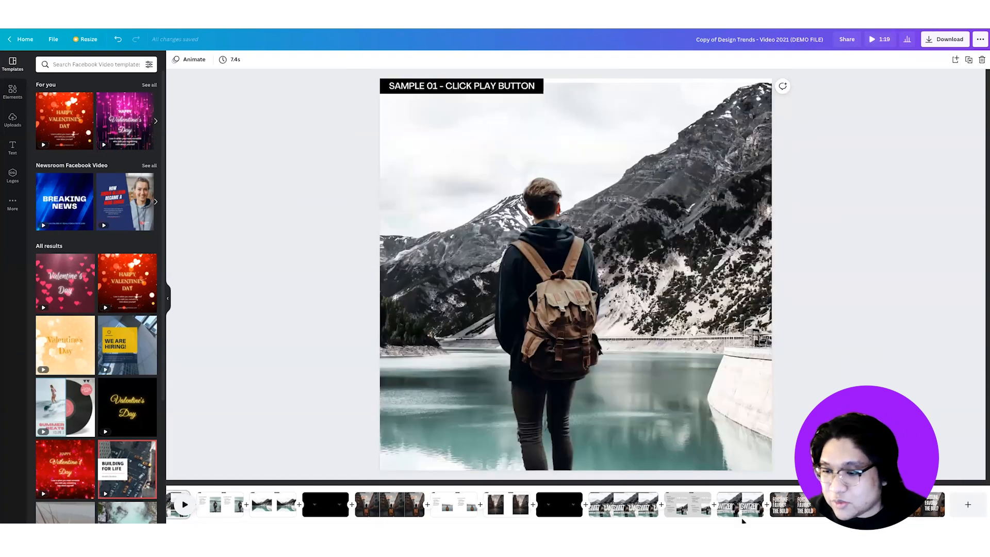
{"action": "left_click", "coordinate": [923, 505]}
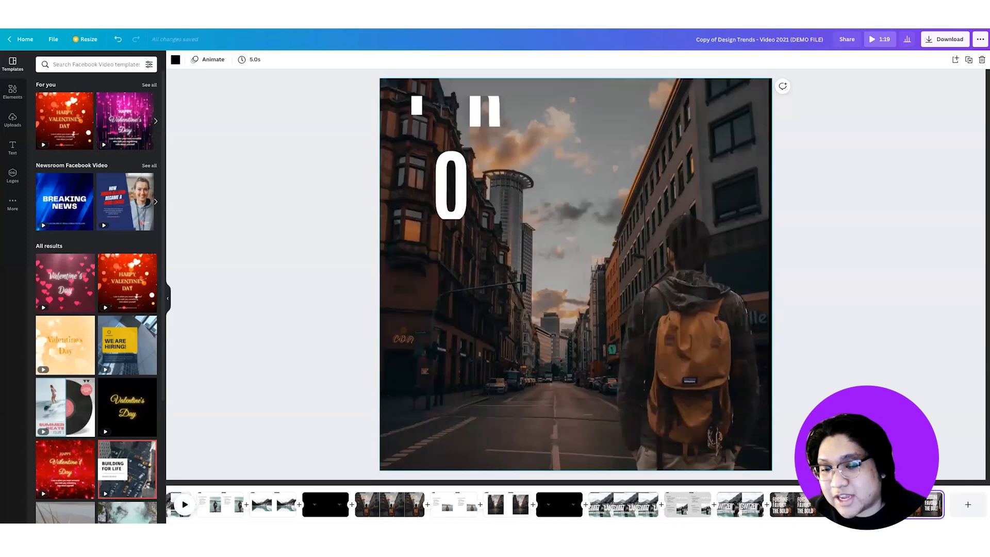
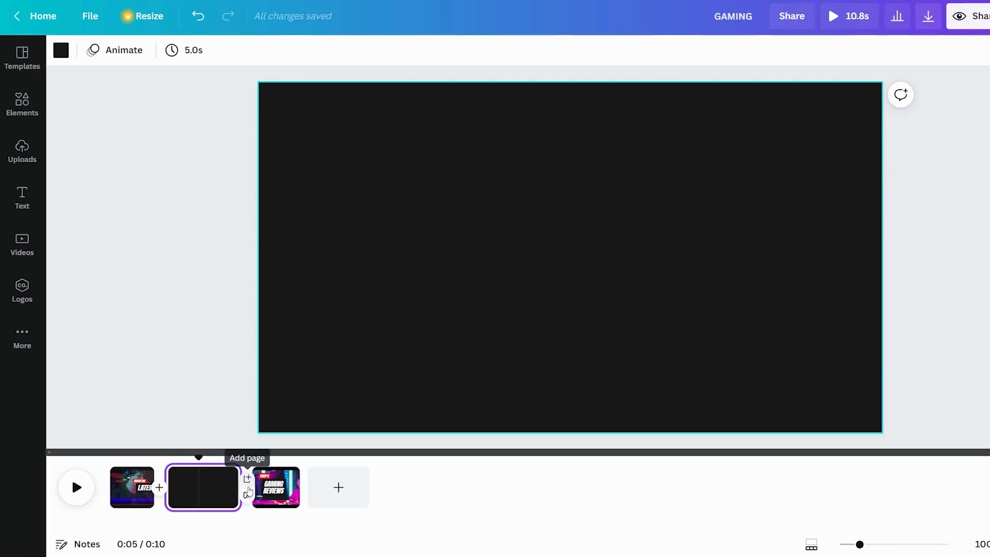
In the GAMING video, add a second blank page before the GAMING REVIEWS page and review the opening and closing pages.
{"action": "left_click", "coordinate": [248, 487]}
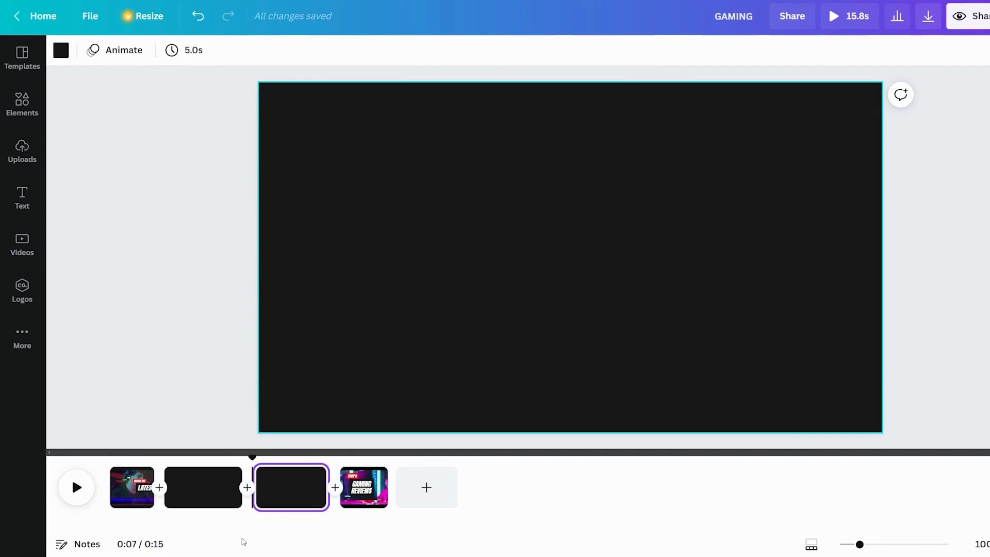
{"action": "left_click", "coordinate": [133, 495]}
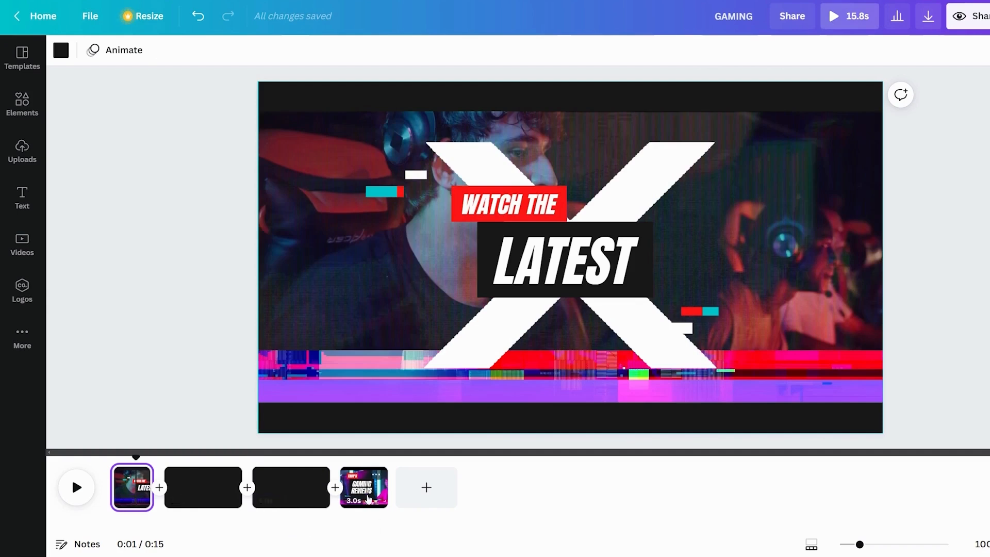
{"action": "left_click", "coordinate": [368, 498]}
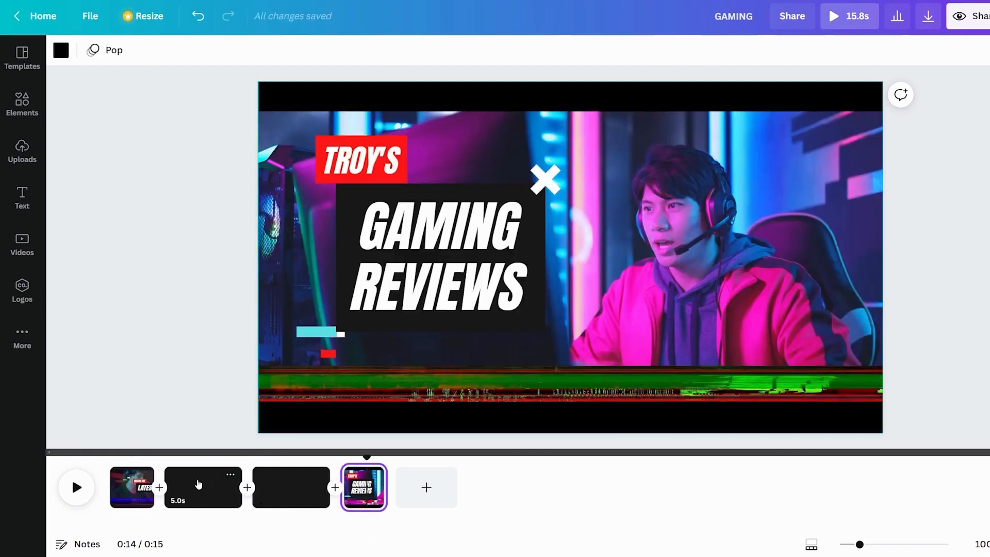
Search the videos for "gaming neon" and place the hand-on-mouse clip across the full width of the first blank page.
{"action": "left_click", "coordinate": [199, 484]}
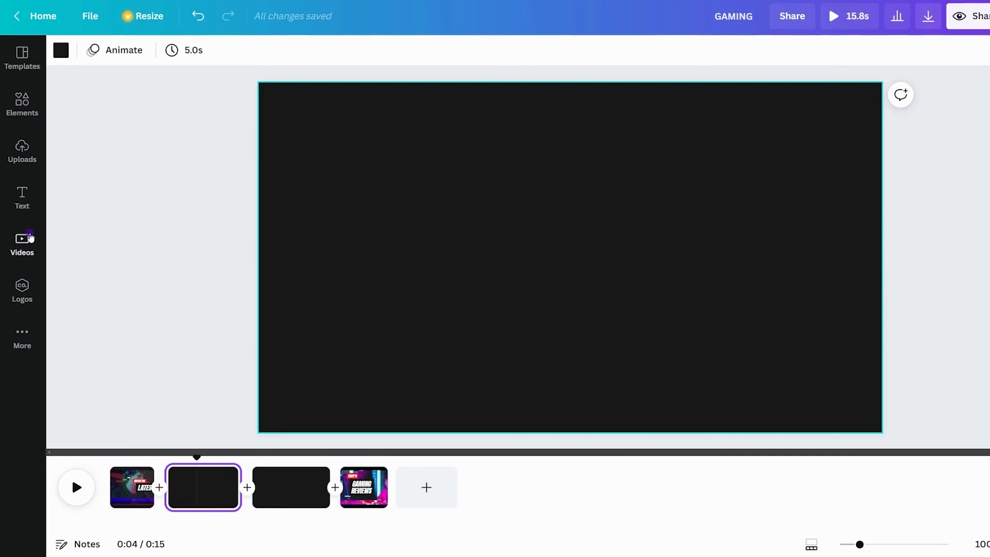
{"action": "left_click", "coordinate": [22, 242]}
{"action": "left_click", "coordinate": [154, 58]}
{"action": "type", "text": "gaming neon"}
{"action": "key", "text": "Return"}
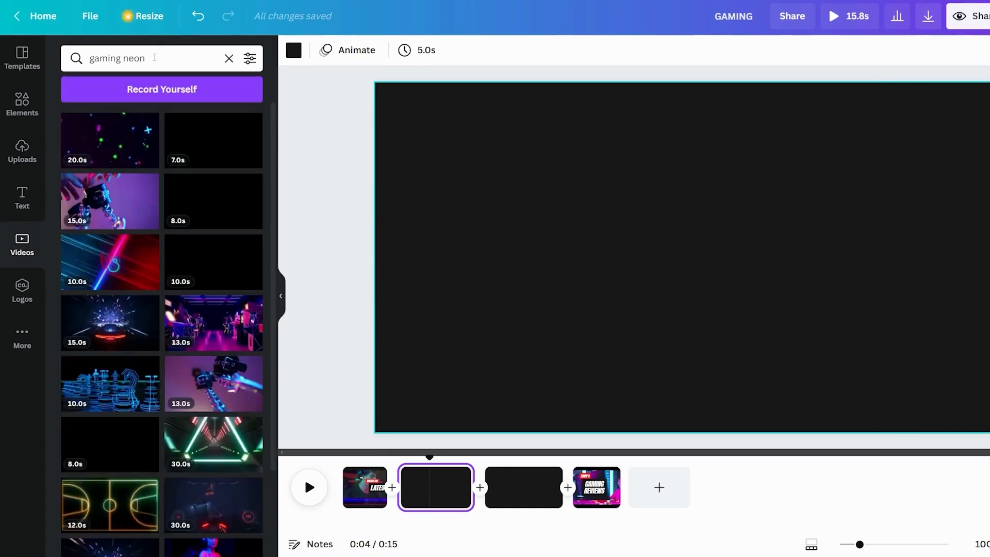
{"action": "scroll", "coordinate": [148, 204], "scroll_direction": "down", "scroll_amount": 5}
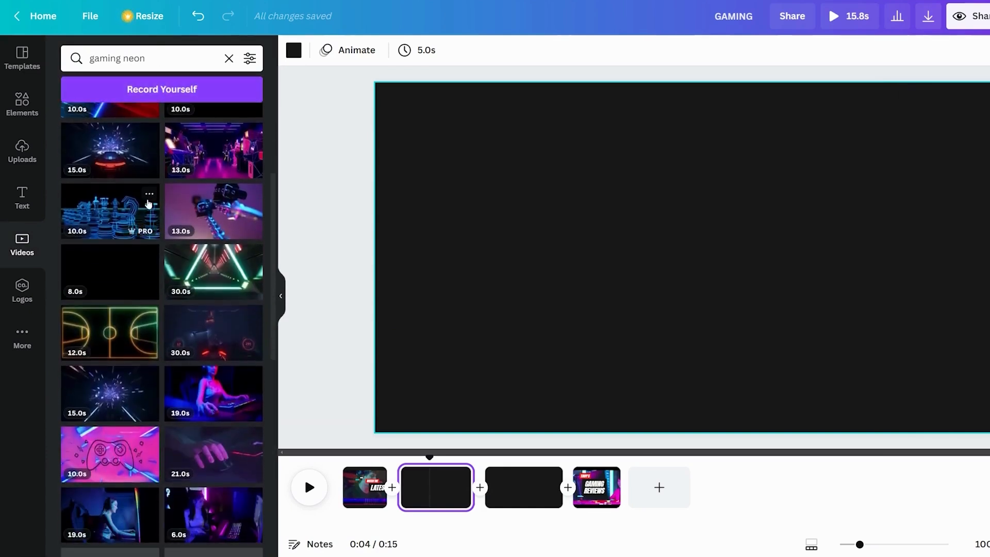
{"action": "scroll", "coordinate": [148, 204], "scroll_direction": "down", "scroll_amount": 3}
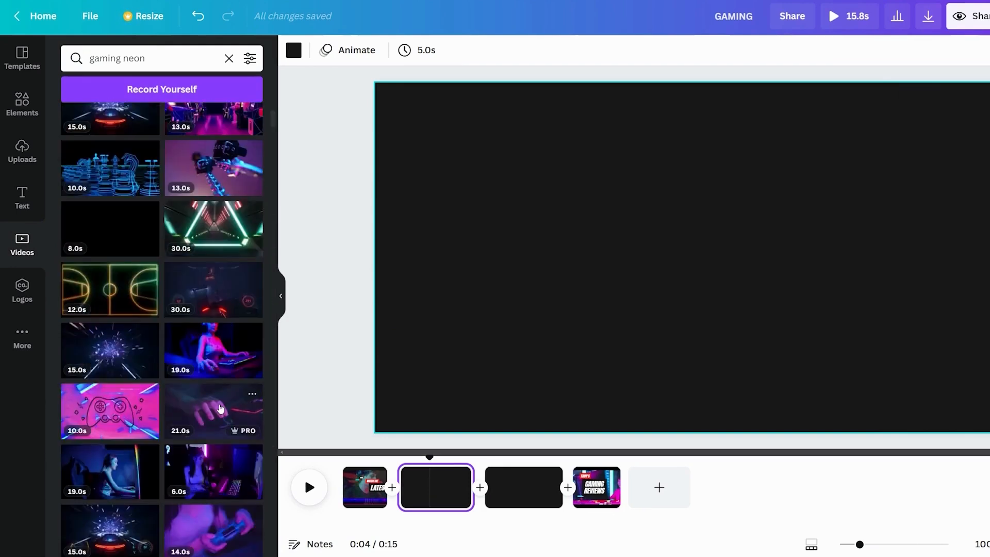
{"action": "left_click", "coordinate": [221, 409]}
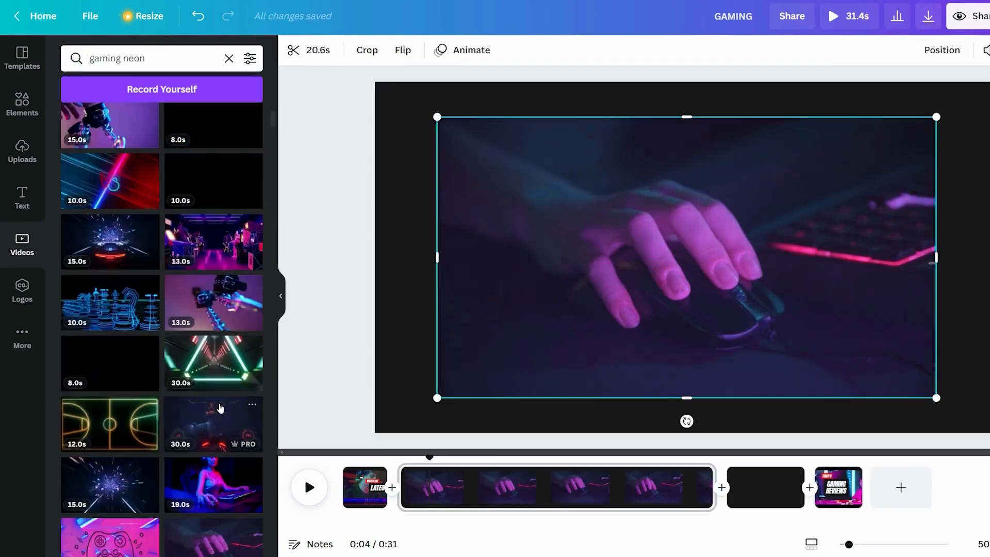
{"action": "left_click", "coordinate": [277, 315]}
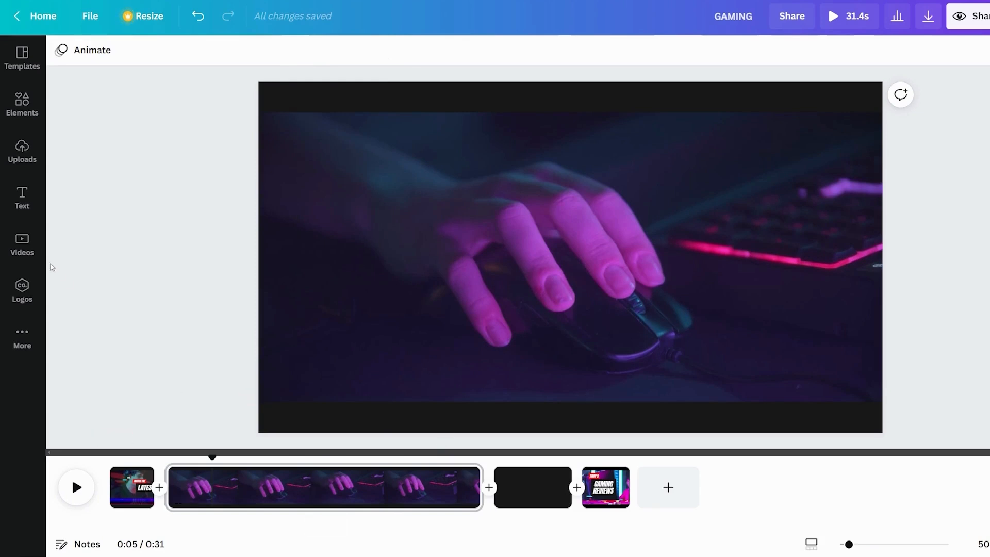
Search the videos for "glitch" and browse the available clips.
{"action": "left_click", "coordinate": [30, 246]}
{"action": "left_click", "coordinate": [135, 59]}
{"action": "type", "text": "glitch"}
{"action": "key", "text": "Return"}
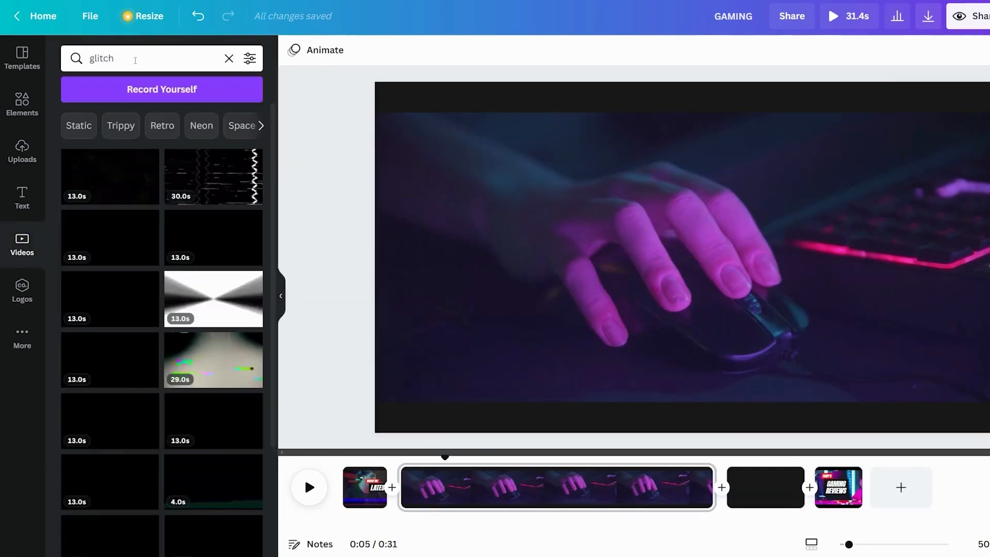
{"action": "scroll", "coordinate": [178, 238], "scroll_direction": "down", "scroll_amount": 10}
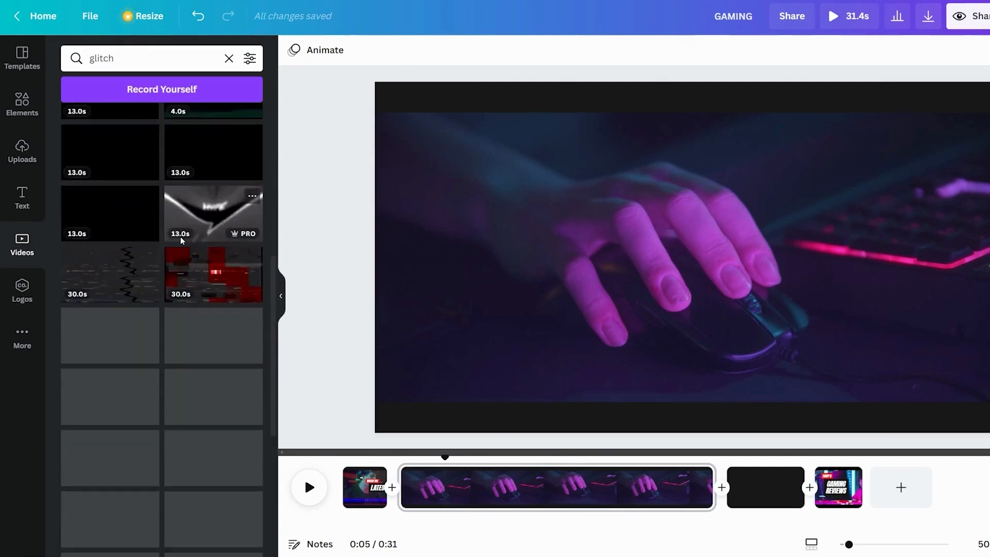
{"action": "scroll", "coordinate": [181, 241], "scroll_direction": "down", "scroll_amount": 5}
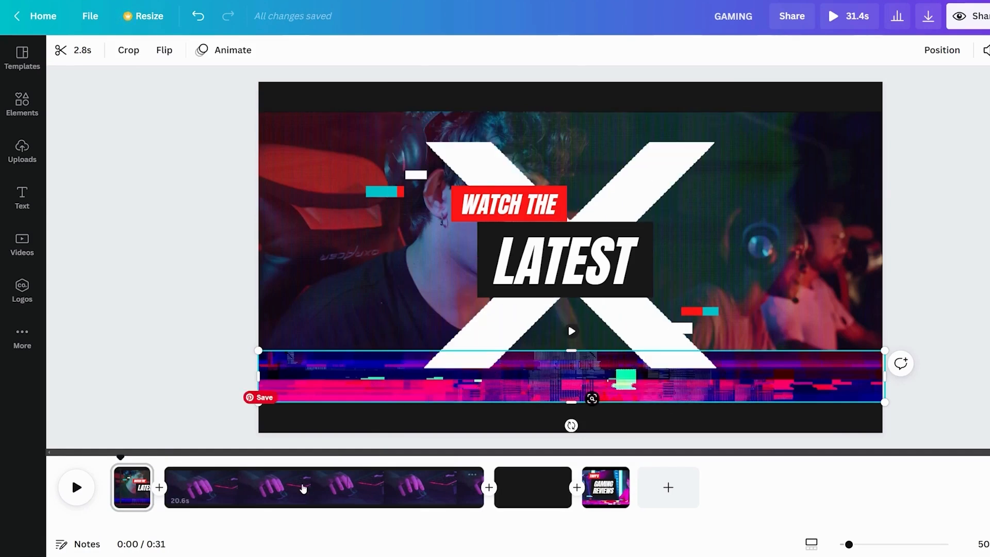
Paste the opening page's glitch strip onto the hand-on-mouse page and arrange resized copies along the footage's upper edge, left edge and lower right corner.
{"action": "left_click", "coordinate": [303, 488]}
{"action": "key", "text": "ctrl+v"}
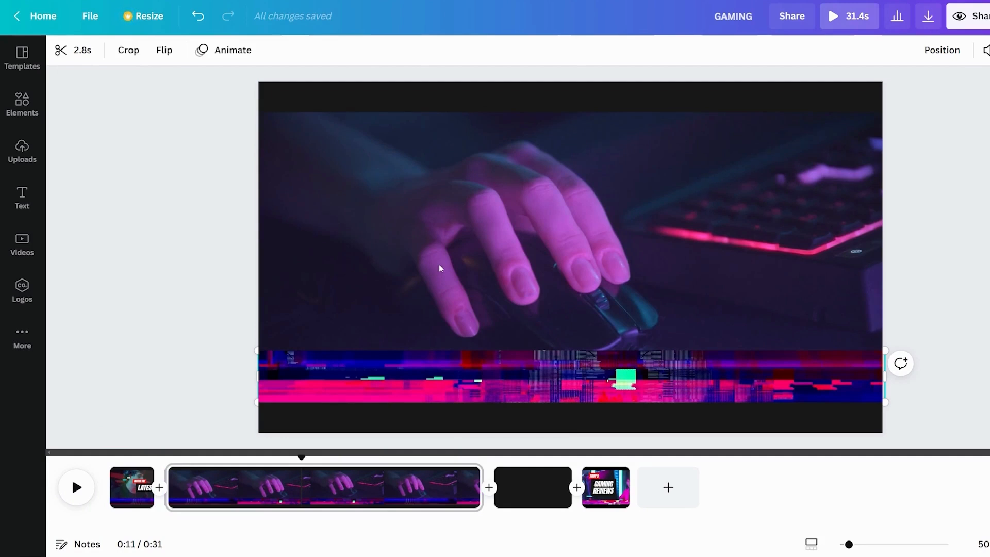
{"action": "left_click_drag", "start_coordinate": [555, 376], "coordinate": [555, 134]}
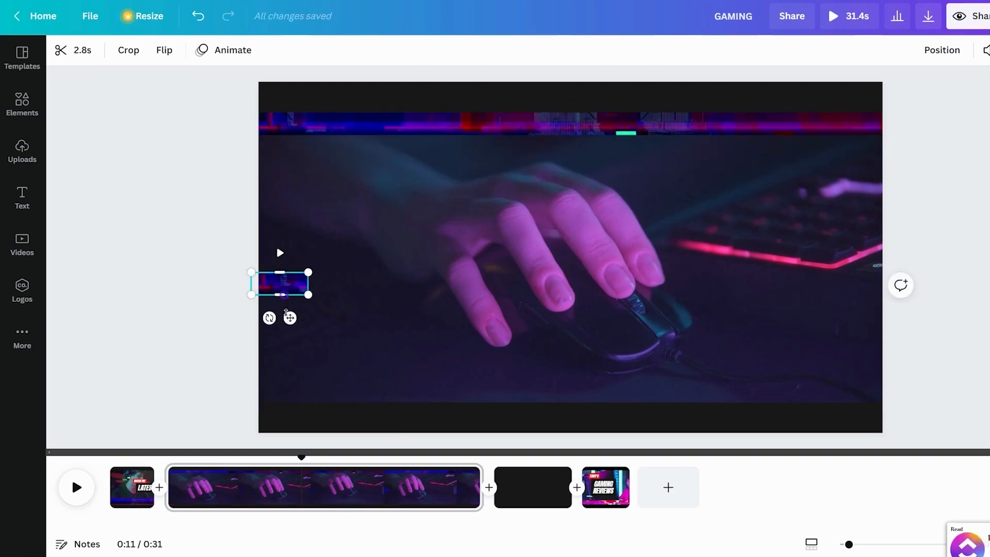
{"action": "left_click_drag", "start_coordinate": [280, 294], "coordinate": [290, 366]}
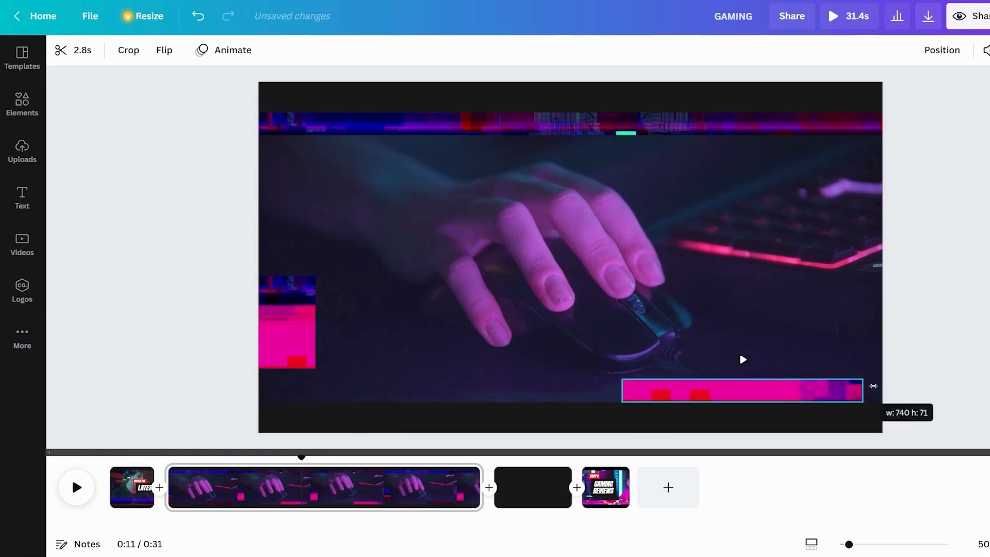
{"action": "left_click_drag", "start_coordinate": [862, 390], "coordinate": [880, 390]}
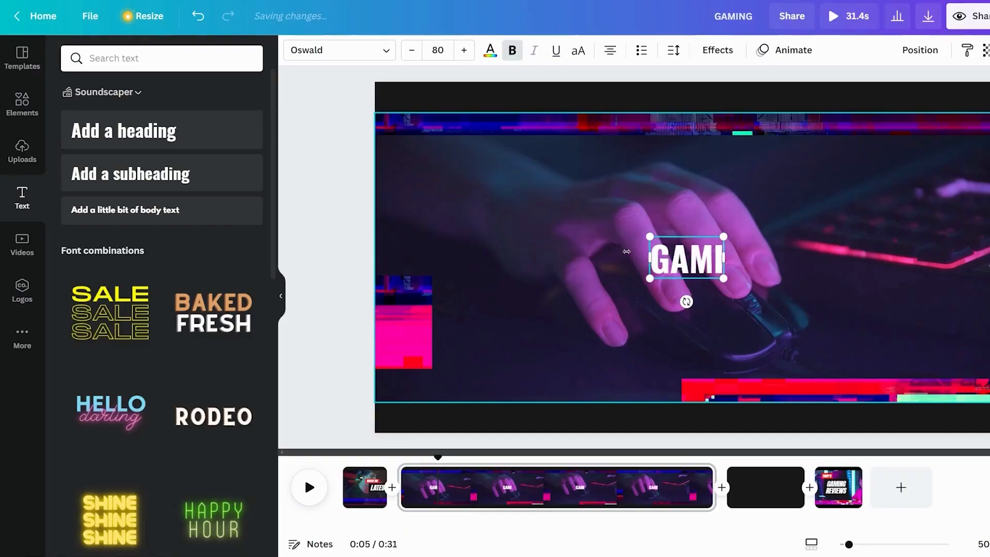
Add the title GAMING in italic Anton at size 325, shifted right, and apply the Hollow effect with thickness 1.
{"action": "type", "text": "NG"}
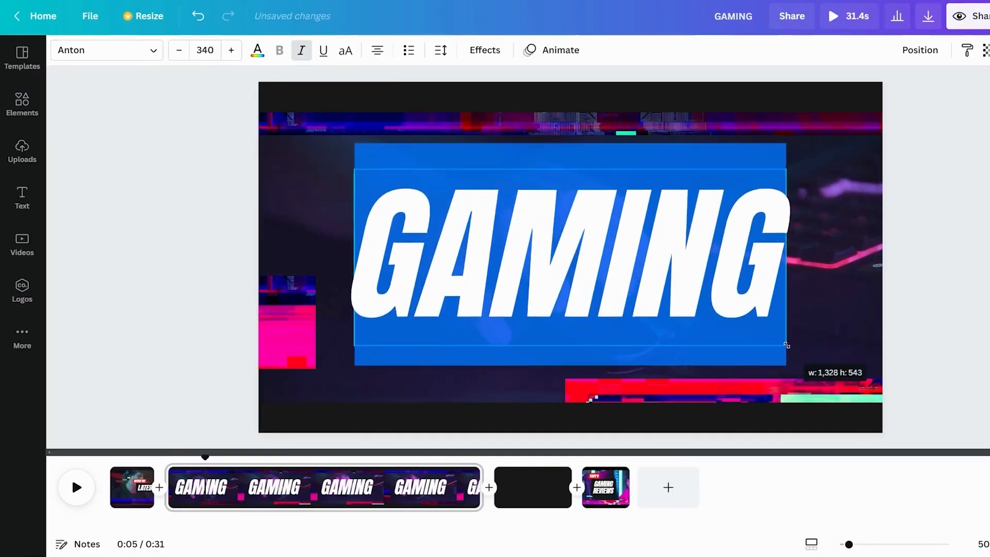
{"action": "left_click", "coordinate": [959, 356]}
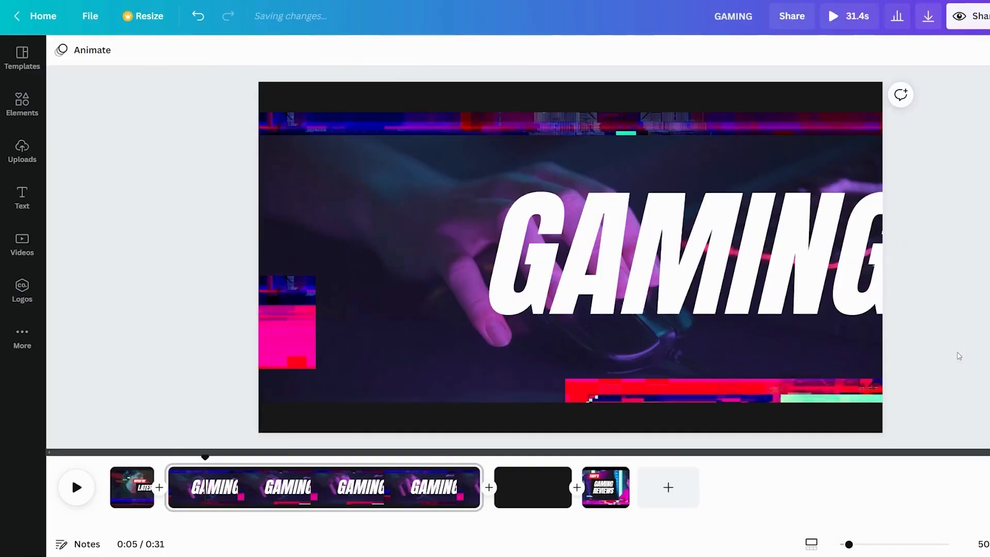
{"action": "left_click", "coordinate": [686, 295]}
{"action": "left_click", "coordinate": [483, 50]}
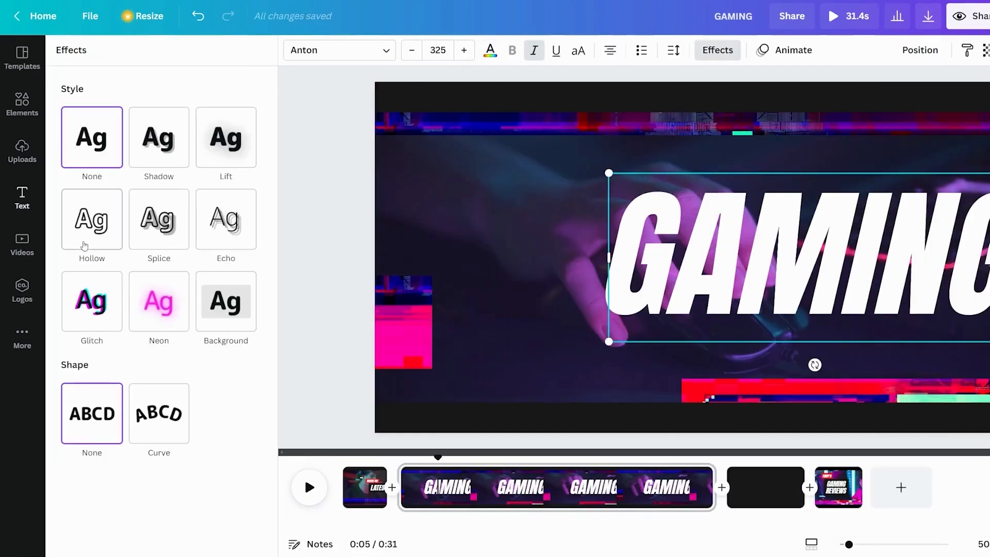
{"action": "left_click", "coordinate": [93, 227]}
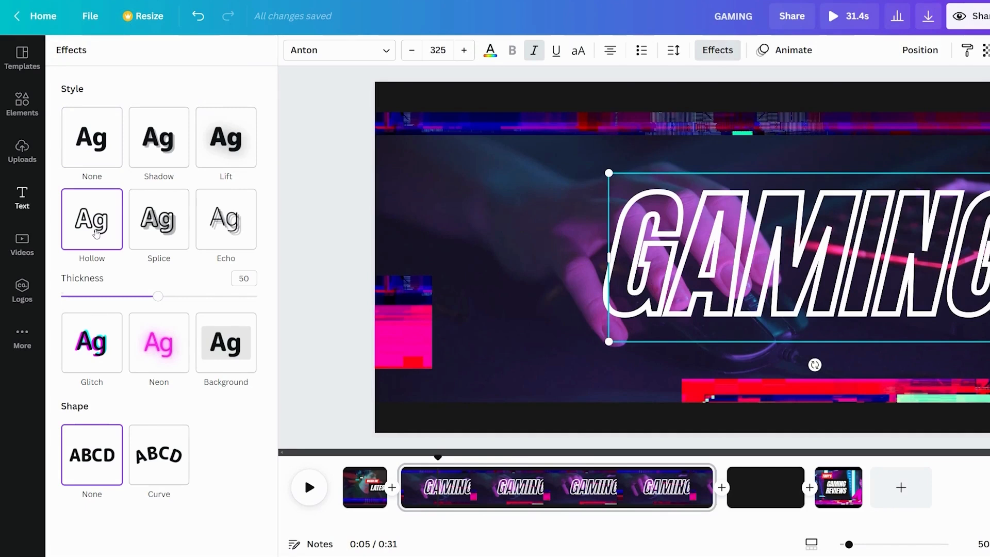
{"action": "left_click_drag", "start_coordinate": [152, 300], "coordinate": [32, 295]}
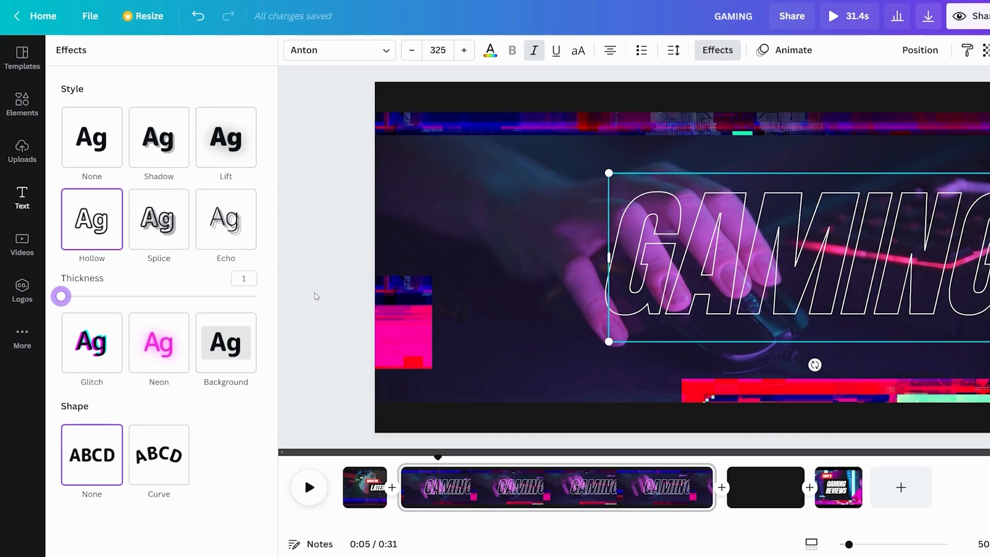
Duplicate the outlined GAMING title as a smaller solid copy with no effect, and enlarge the outlined version to size 420 behind it.
{"action": "right_click", "coordinate": [580, 273]}
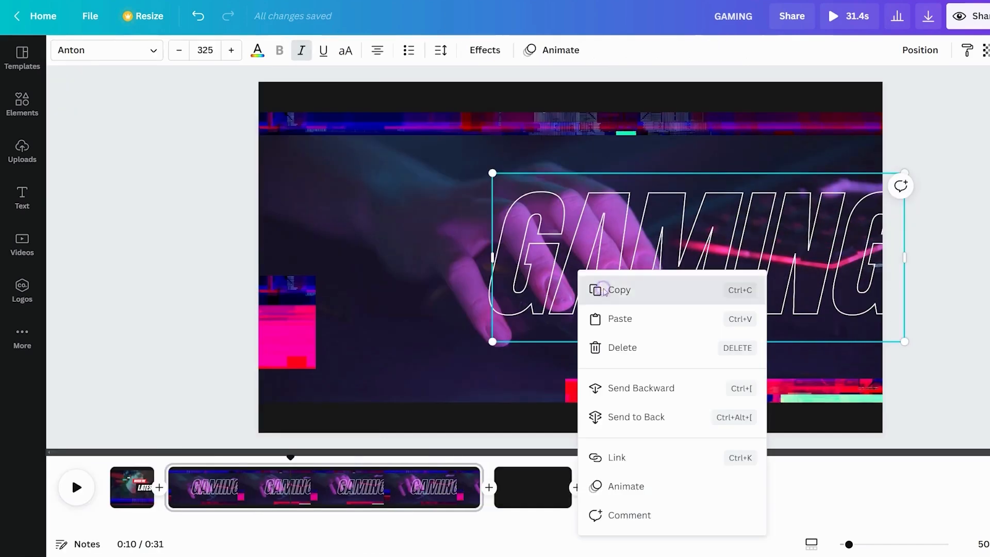
{"action": "left_click", "coordinate": [596, 287]}
{"action": "right_click", "coordinate": [443, 277]}
{"action": "left_click", "coordinate": [481, 325]}
{"action": "left_click", "coordinate": [484, 50]}
{"action": "left_click", "coordinate": [92, 137]}
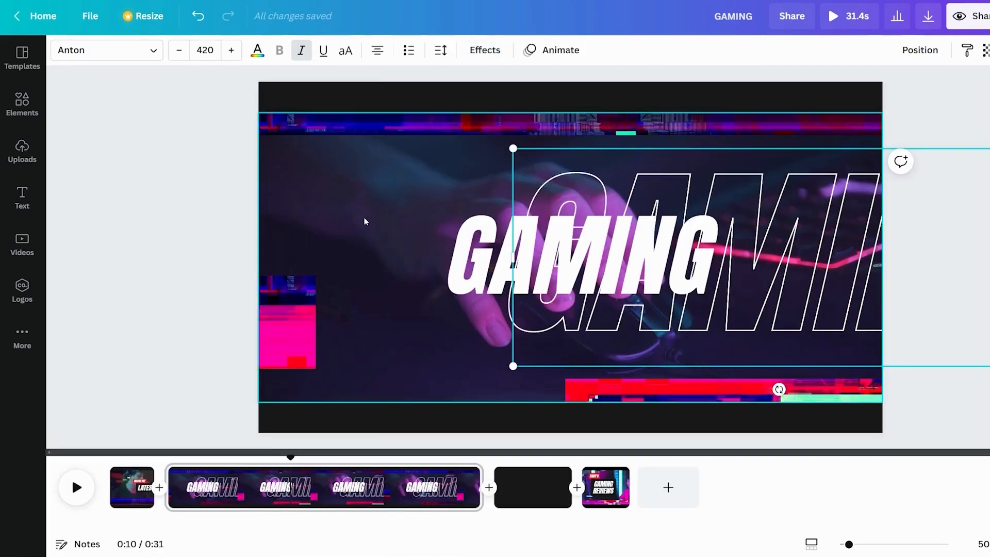
Set the large outlined GAMING text's transparency to 31.
{"action": "left_click", "coordinate": [985, 51]}
{"action": "left_click_drag", "start_coordinate": [943, 91], "coordinate": [891, 93]}
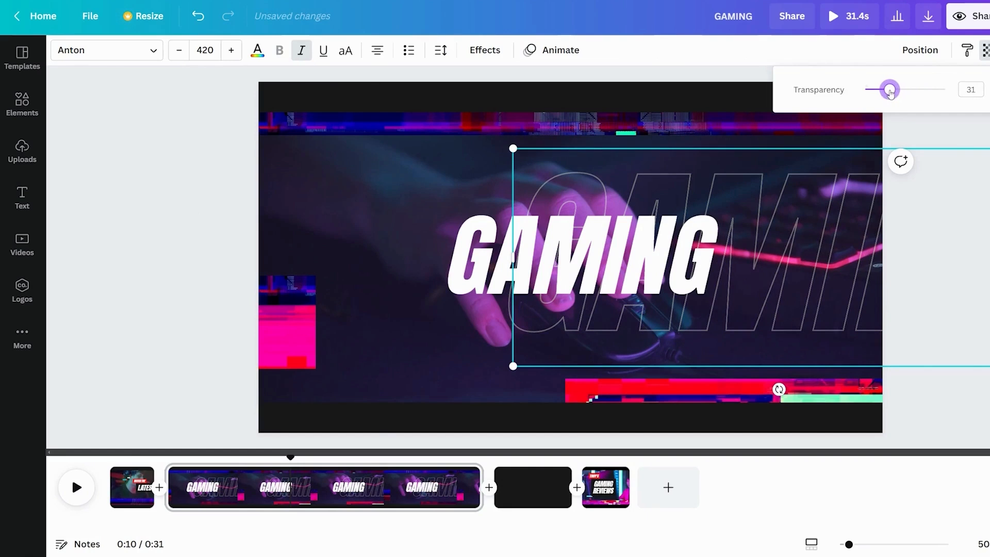
{"action": "left_click", "coordinate": [949, 134]}
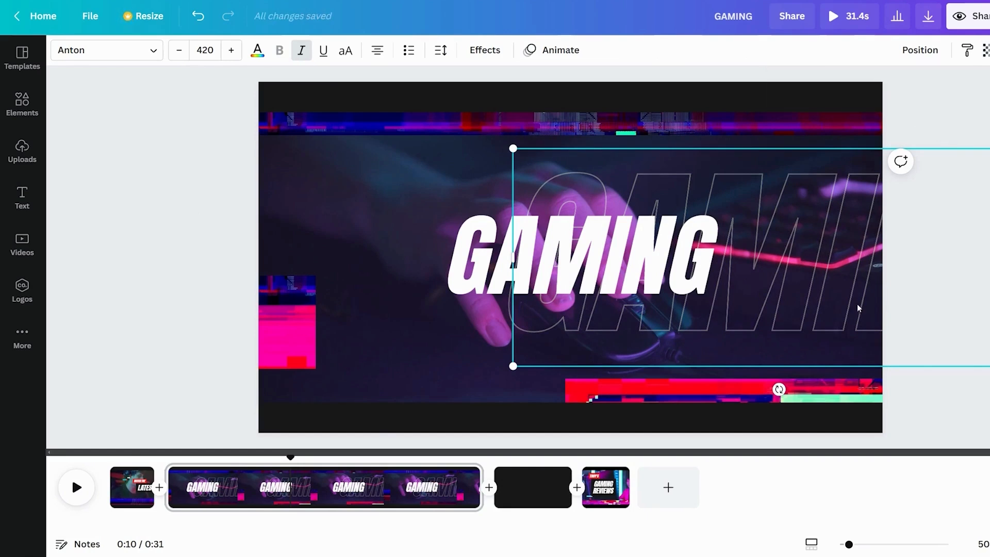
{"action": "left_click", "coordinate": [175, 274]}
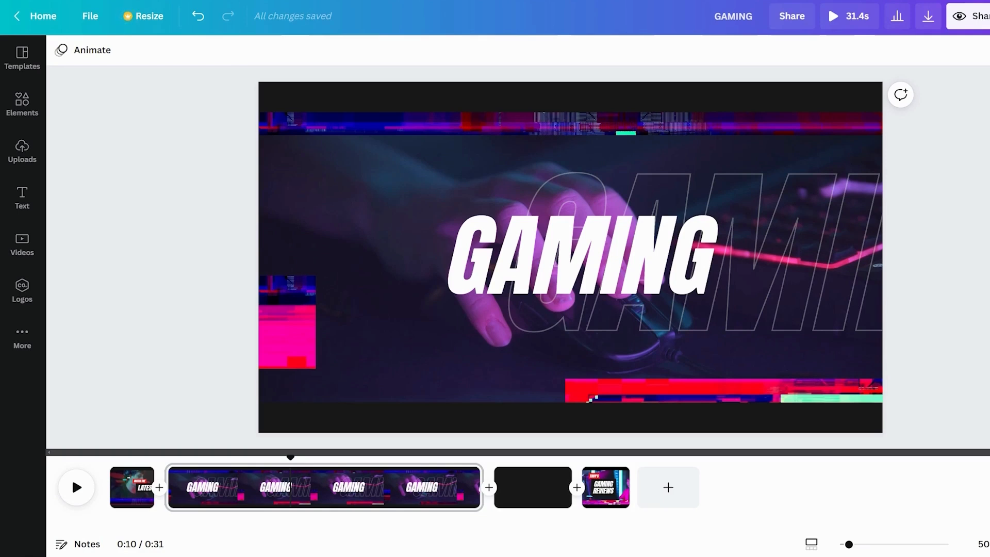
Search the graphics for "glitch" and place the white X below the GAMING title, scaled down to about 86 by 116.
{"action": "left_click", "coordinate": [18, 111]}
{"action": "left_click", "coordinate": [134, 55]}
{"action": "type", "text": "glitch"}
{"action": "key", "text": "Return"}
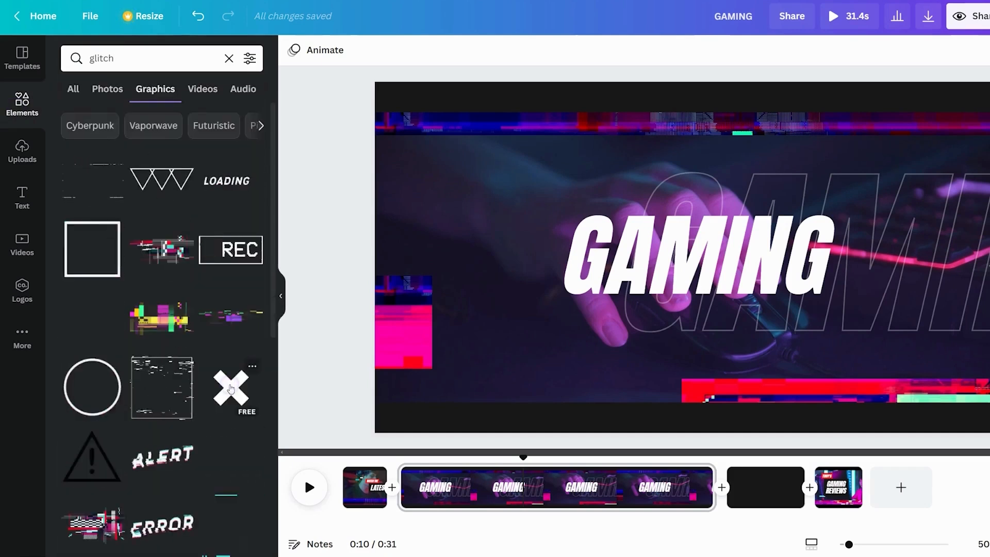
{"action": "left_click", "coordinate": [230, 388]}
{"action": "left_click_drag", "start_coordinate": [789, 122], "coordinate": [603, 356]}
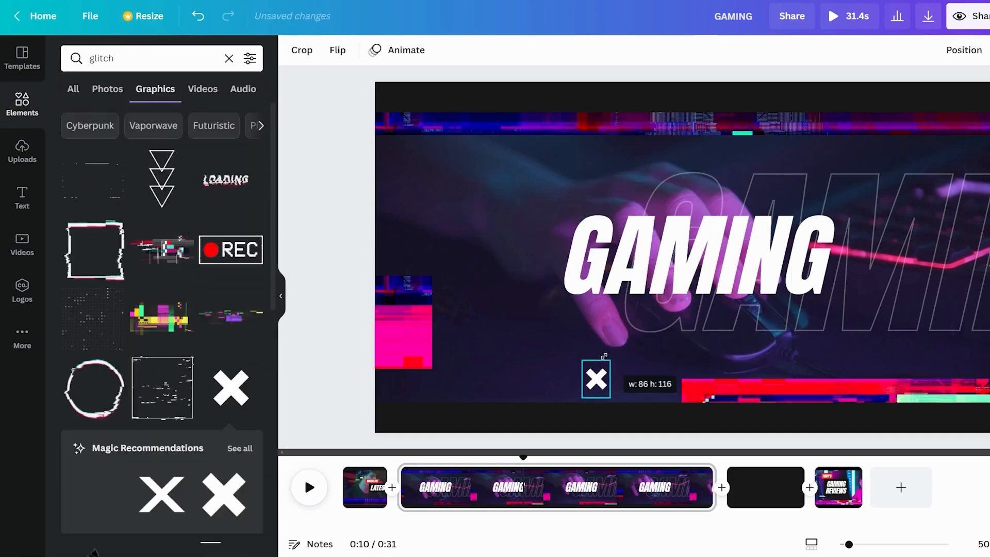
Move the white X near the canvas's upper-left corner, duplicate it twice into an evenly spaced vertical column, and select all three.
{"action": "left_click_drag", "start_coordinate": [606, 420], "coordinate": [412, 219]}
{"action": "left_click_drag", "start_coordinate": [388, 152], "coordinate": [395, 159]}
{"action": "key", "text": "ctrl+d"}
{"action": "left_click_drag", "start_coordinate": [414, 211], "coordinate": [407, 204]}
{"action": "key", "text": "ctrl+d"}
{"action": "mouse_move", "coordinate": [414, 239]}
{"action": "left_mouse_down"}
{"action": "mouse_move", "coordinate": [416, 247]}
{"action": "mouse_move", "coordinate": [409, 233]}
{"action": "left_mouse_up"}
{"action": "left_click", "coordinate": [411, 204], "text": "shift"}
{"action": "left_click", "coordinate": [408, 177], "text": "shift"}
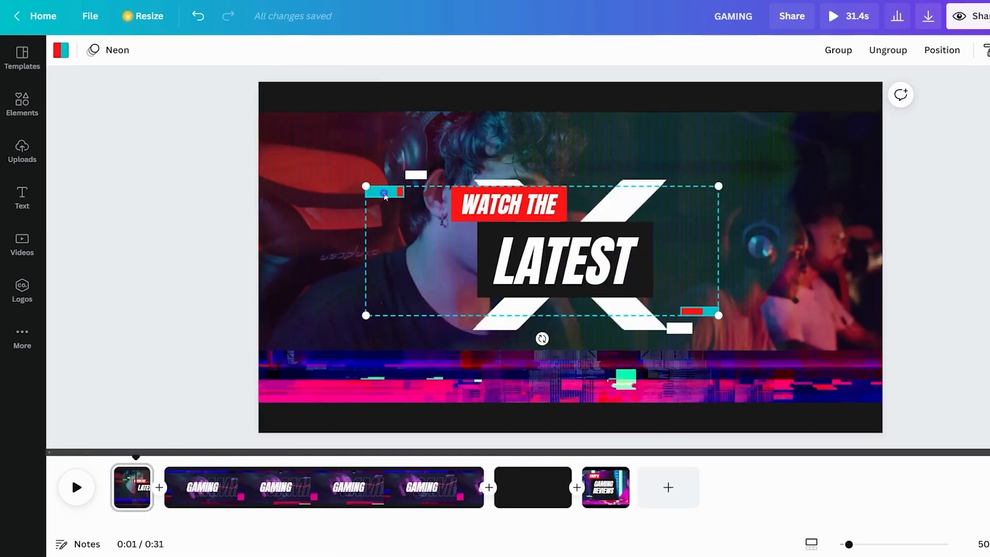
Copy the two red-and-cyan bars from the WATCH THE LATEST page onto the GAMING page and move one beside the title's G.
{"action": "right_click", "coordinate": [386, 196]}
{"action": "left_click", "coordinate": [406, 213]}
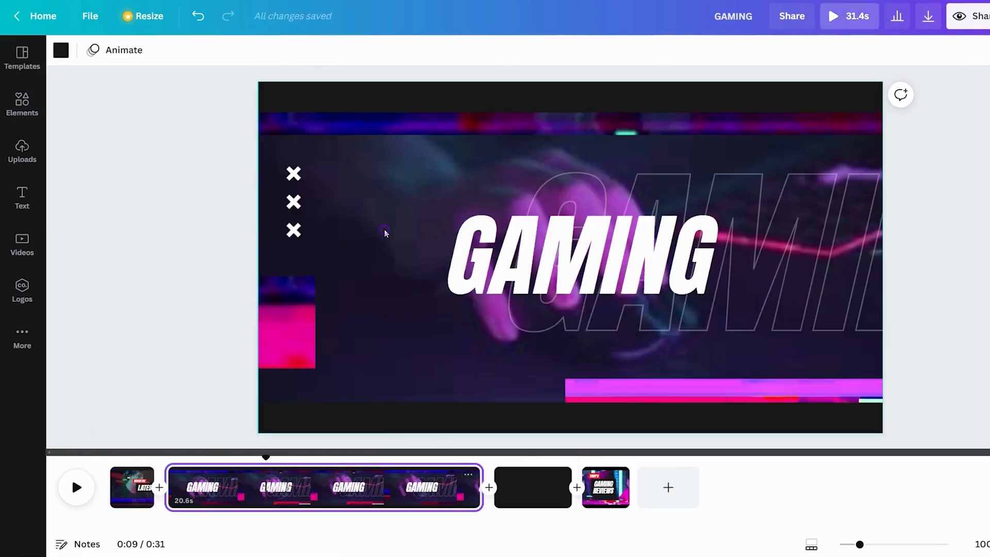
{"action": "right_click", "coordinate": [385, 233]}
{"action": "left_click", "coordinate": [420, 276]}
{"action": "left_click", "coordinate": [229, 209]}
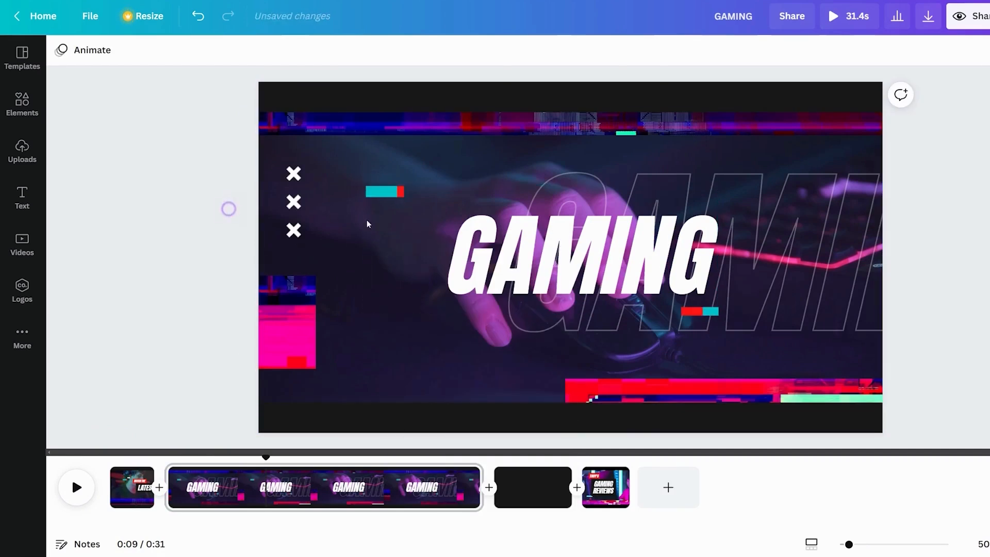
{"action": "left_click_drag", "start_coordinate": [384, 194], "coordinate": [443, 250]}
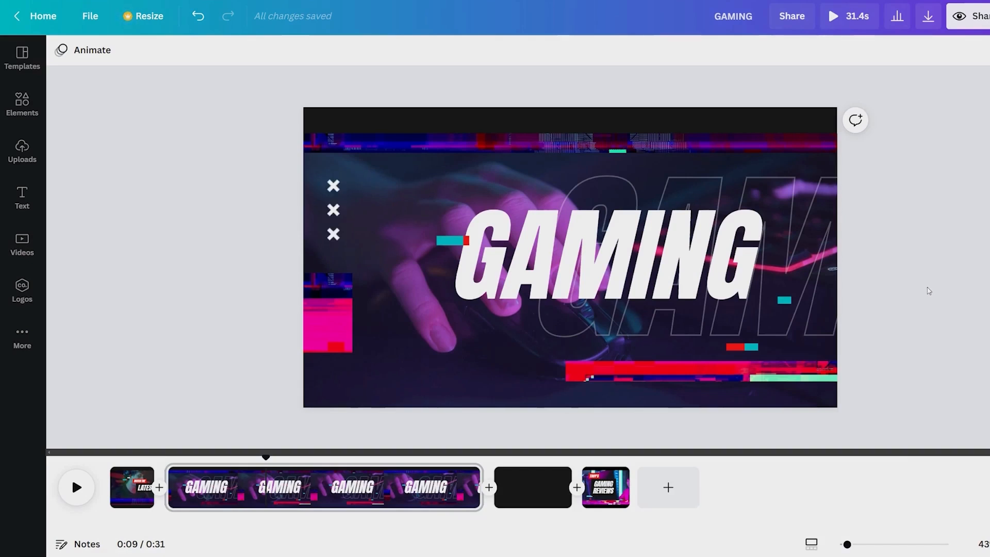
Apply the Tectonic animation to the solid and outlined GAMING texts.
{"action": "left_click", "coordinate": [608, 258]}
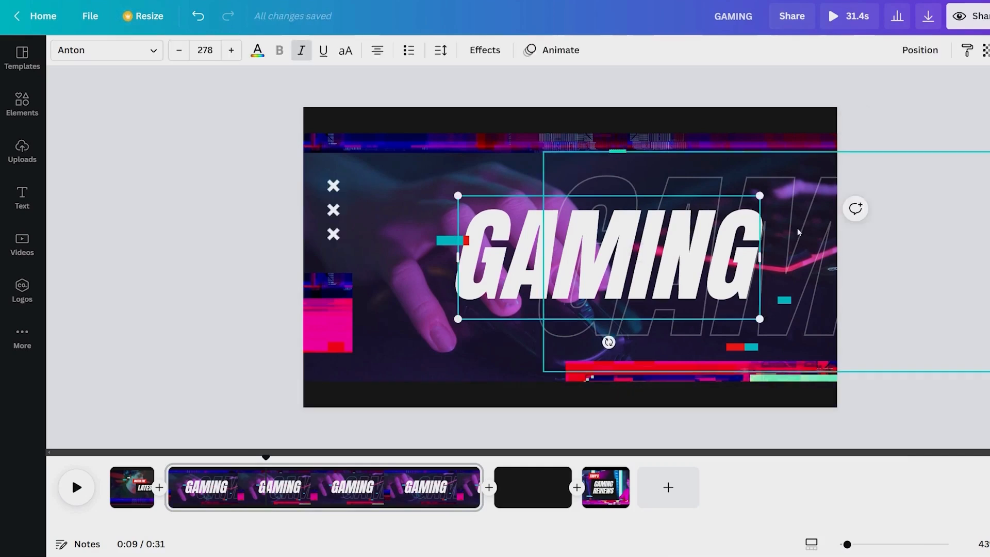
{"action": "left_click", "coordinate": [567, 50]}
{"action": "scroll", "coordinate": [261, 309], "scroll_direction": "down", "scroll_amount": 5}
{"action": "left_click", "coordinate": [262, 505]}
{"action": "left_click", "coordinate": [223, 508]}
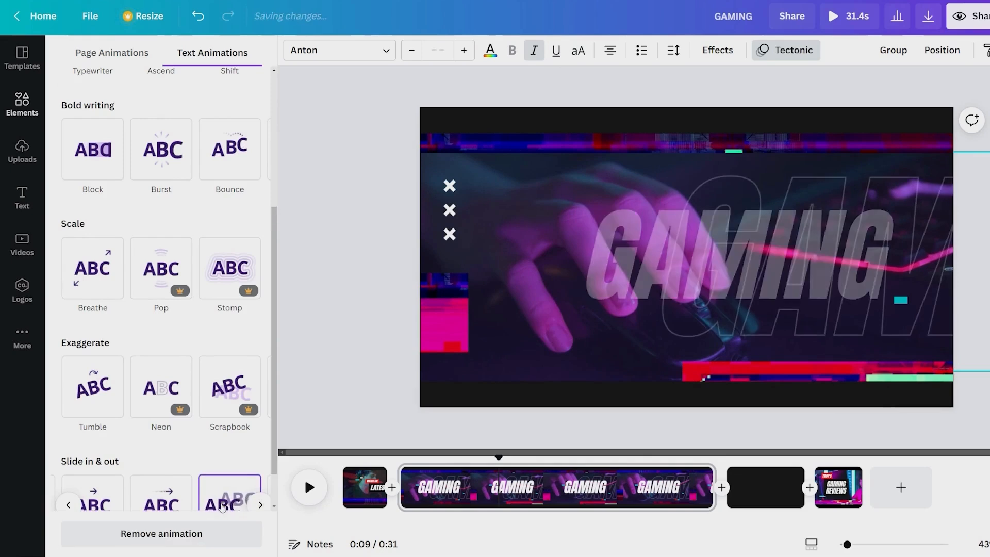
{"action": "left_click", "coordinate": [905, 347]}
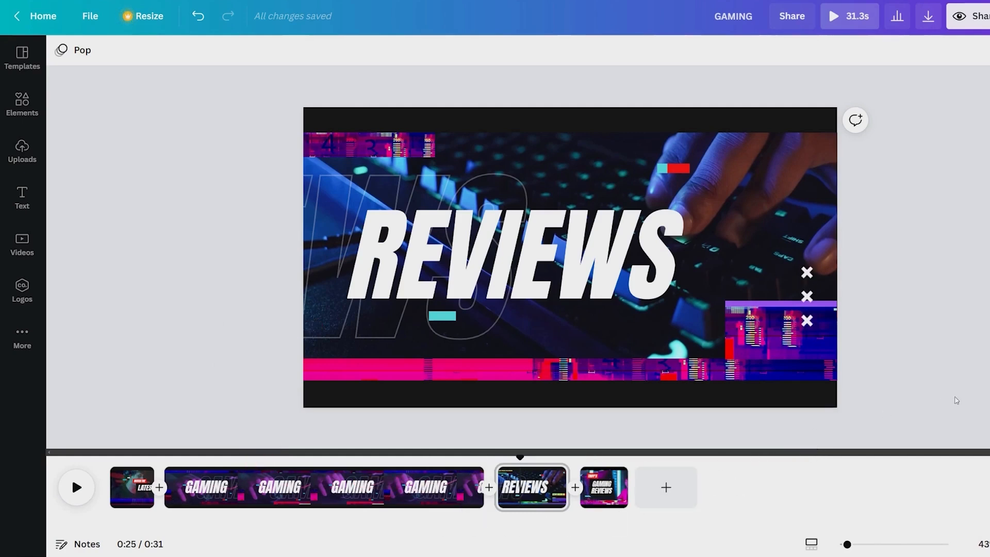
Trim the GAMING and REVIEWS pages in the timeline down to very short clips.
{"action": "left_click_drag", "start_coordinate": [482, 487], "coordinate": [177, 489]}
{"action": "left_click_drag", "start_coordinate": [262, 488], "coordinate": [201, 497]}
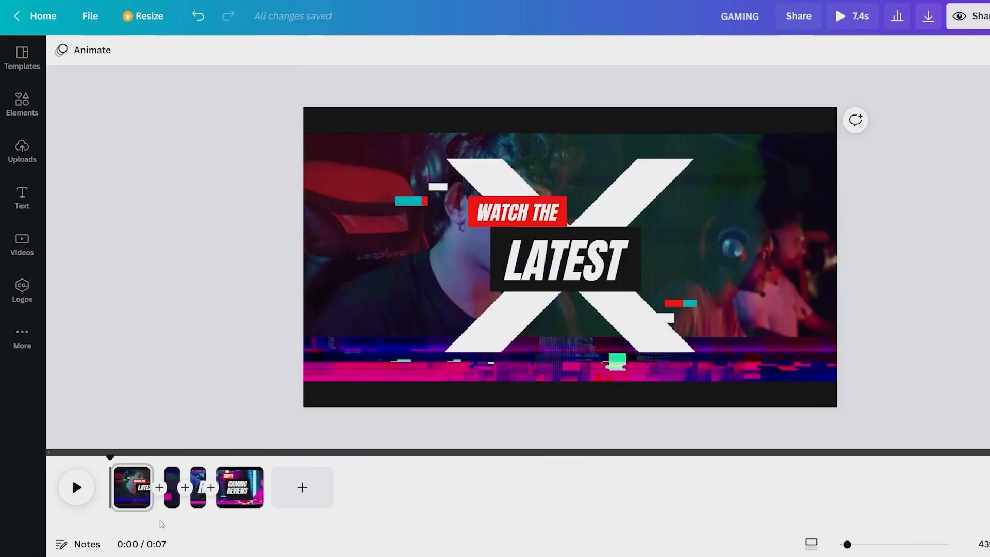
Add a Slide transition between the WATCH THE LATEST and GAMING pages, lasting 0.24 seconds and moving left.
{"action": "left_click", "coordinate": [159, 488]}
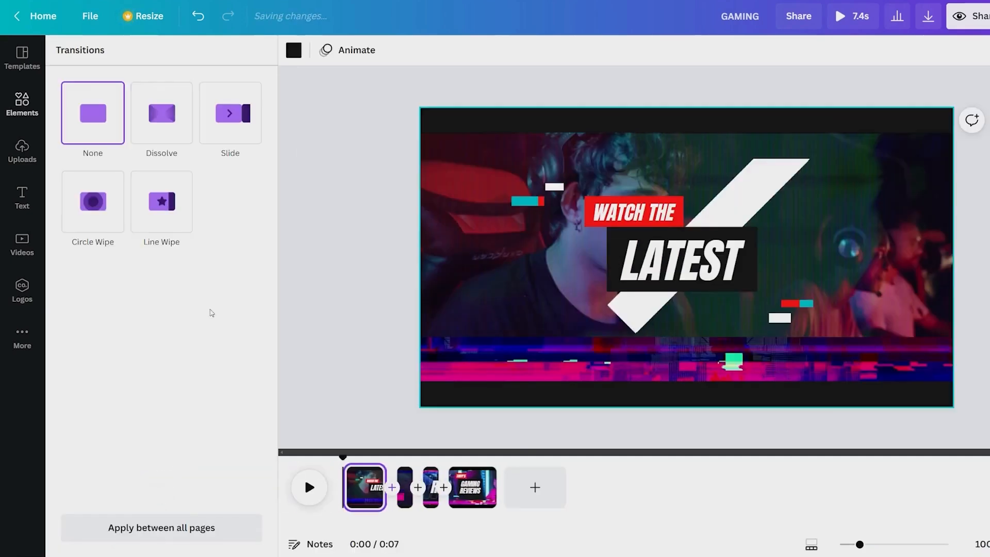
{"action": "left_click", "coordinate": [224, 134]}
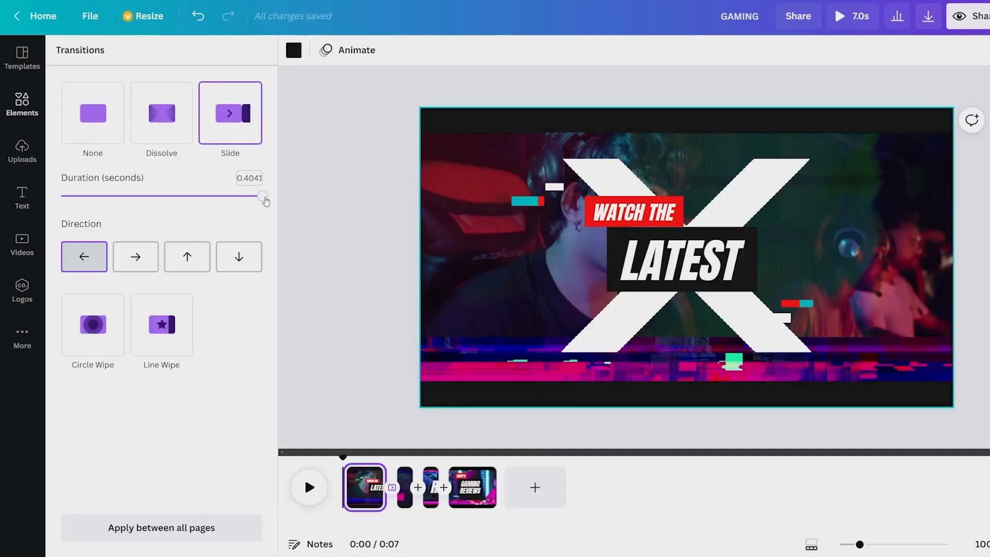
{"action": "left_click_drag", "start_coordinate": [255, 201], "coordinate": [178, 201]}
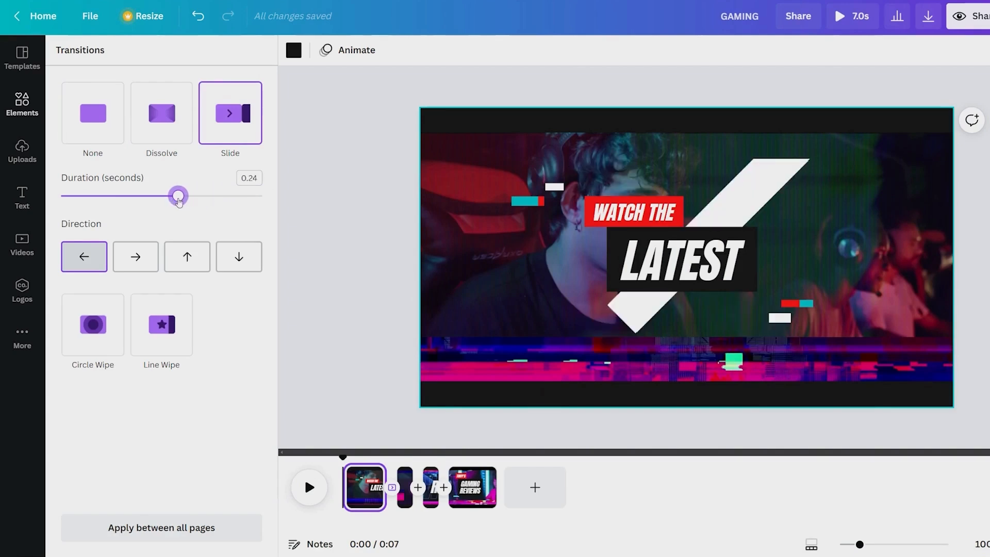
{"action": "left_click", "coordinate": [88, 261]}
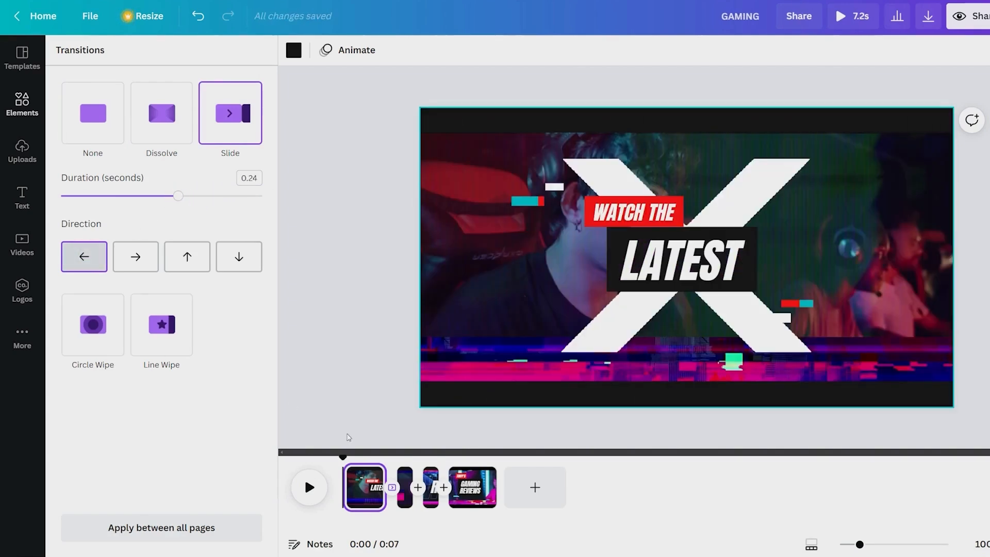
Add a Line Wipe transition lasting 0.24 seconds between the GAMING and REVIEWS pages.
{"action": "left_click", "coordinate": [420, 495]}
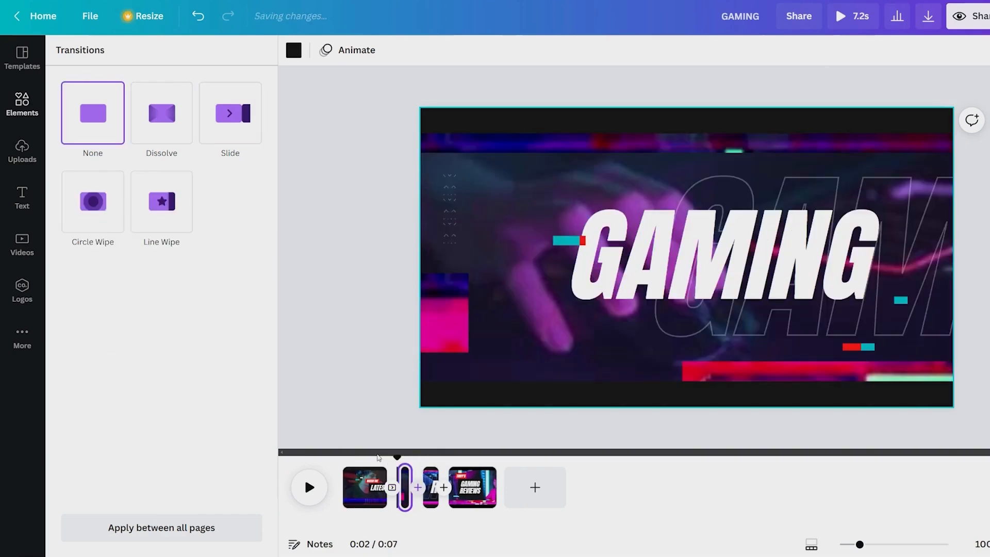
{"action": "left_click", "coordinate": [187, 222]}
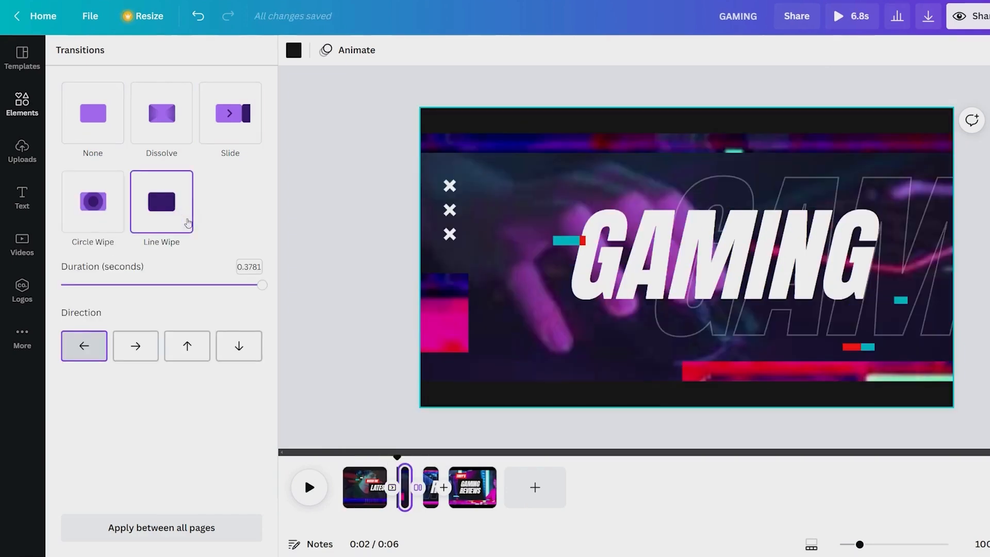
{"action": "left_click_drag", "start_coordinate": [265, 289], "coordinate": [190, 282]}
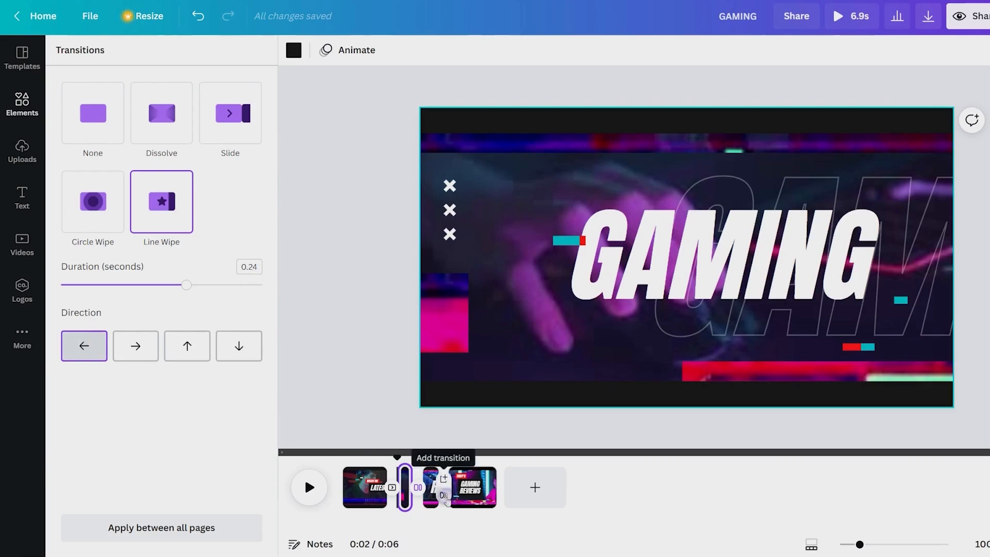
Add a leftward 0.24-second Slide transition between the REVIEWS page and the last page, and play the video from the start.
{"action": "left_click", "coordinate": [443, 496]}
{"action": "left_click", "coordinate": [232, 133]}
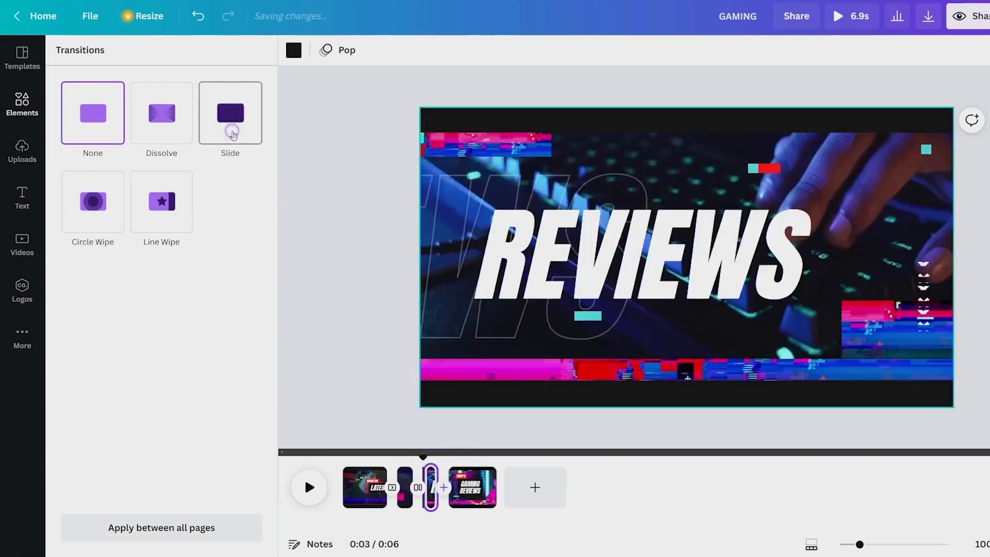
{"action": "left_click_drag", "start_coordinate": [249, 197], "coordinate": [192, 196]}
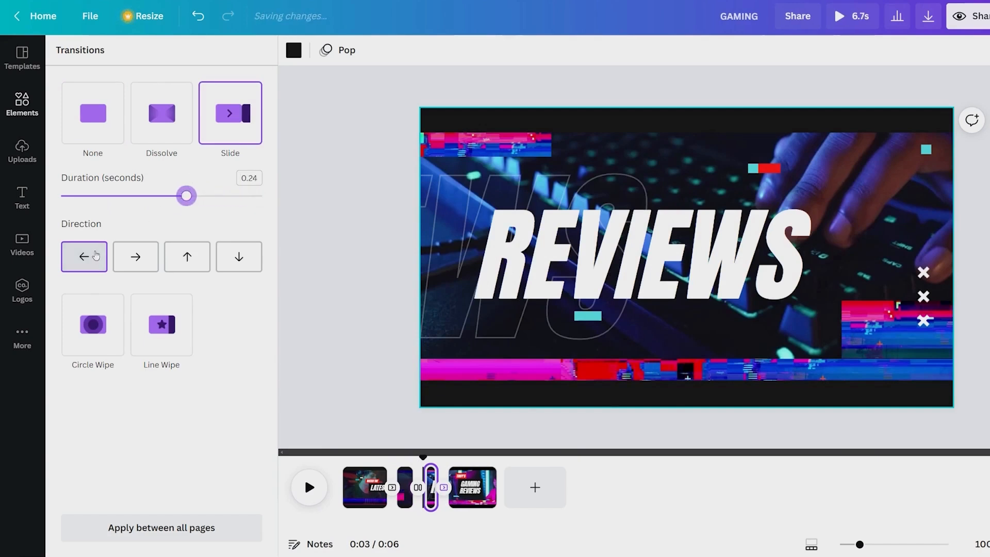
{"action": "left_click", "coordinate": [94, 255]}
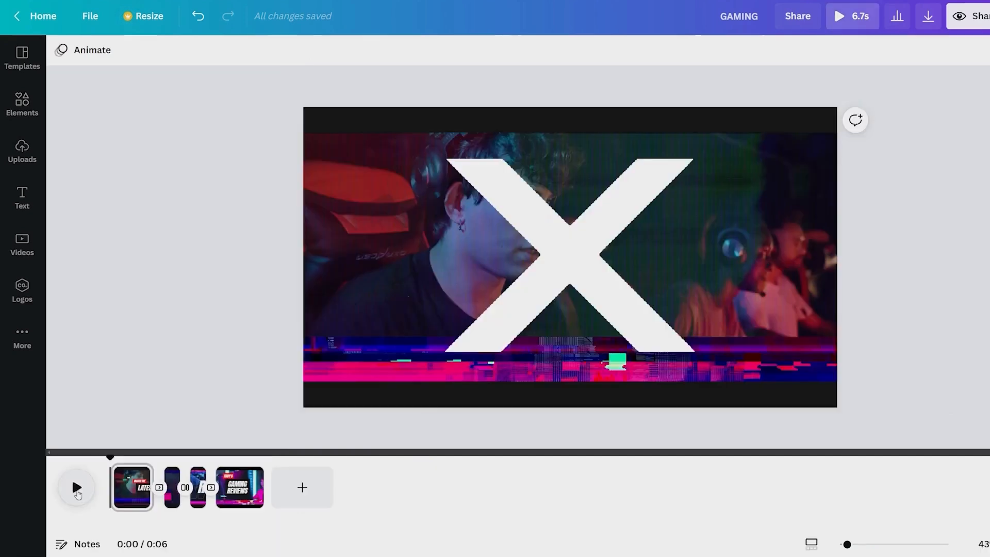
{"action": "left_click", "coordinate": [76, 488]}
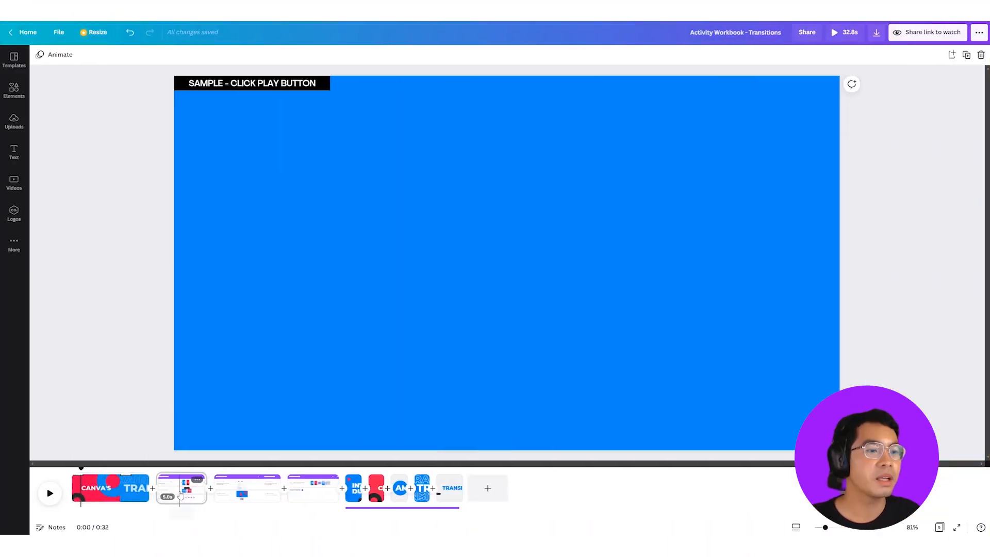
Read the first two instruction pages of the transitions workbook on adding and configuring a transition.
{"action": "left_click", "coordinate": [180, 495]}
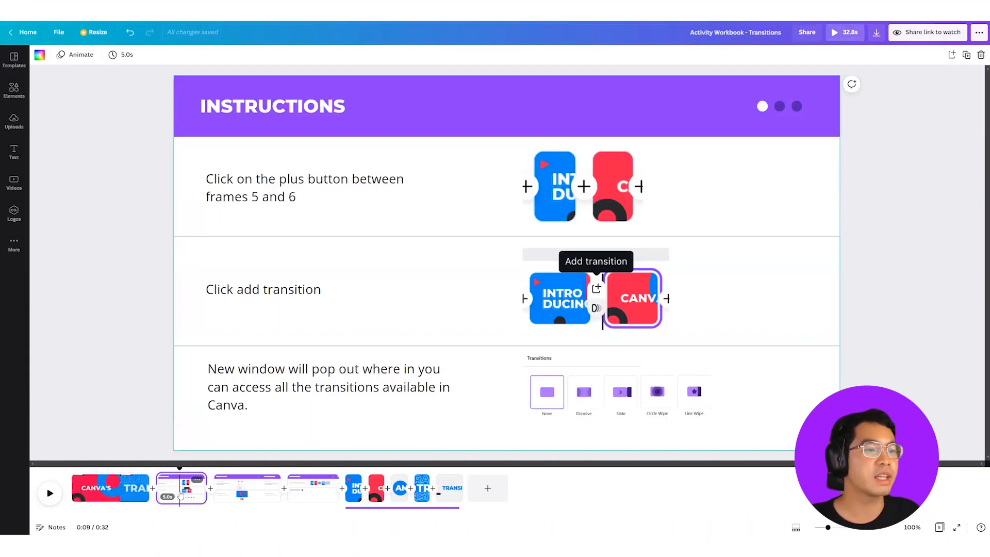
{"action": "left_click_drag", "start_coordinate": [180, 468], "coordinate": [172, 468]}
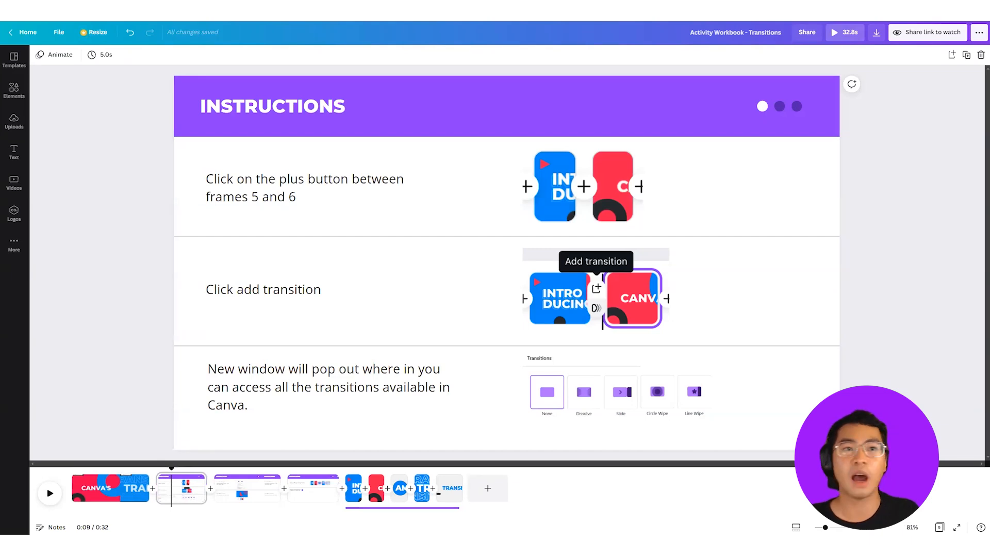
{"action": "mouse_move", "coordinate": [172, 486]}
{"action": "left_mouse_down"}
{"action": "mouse_move", "coordinate": [369, 500]}
{"action": "mouse_move", "coordinate": [178, 500]}
{"action": "left_mouse_up"}
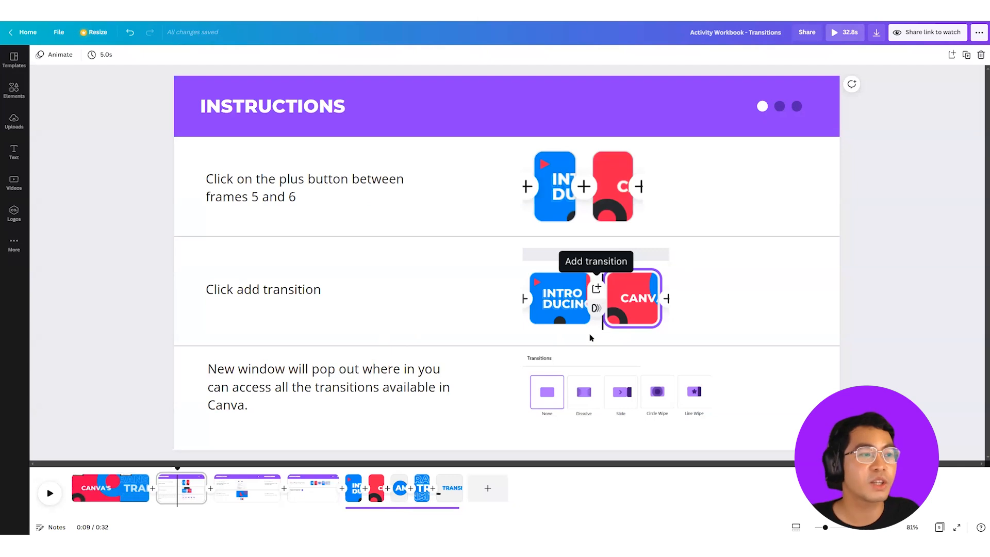
{"action": "left_click", "coordinate": [252, 492]}
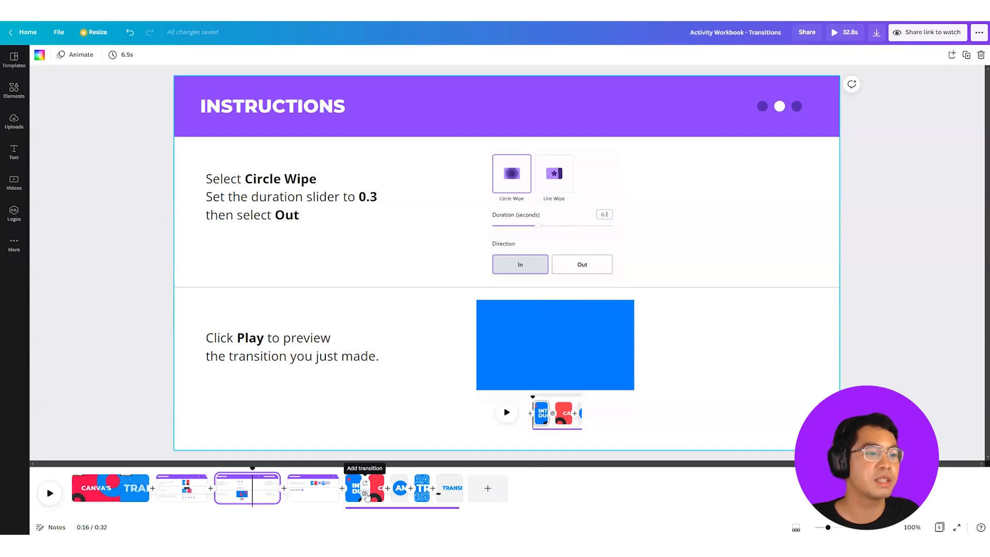
Add a Circle Wipe transition between the INTRODUCING and CANVA'S pages with duration 0.3 seconds and direction Out.
{"action": "left_click", "coordinate": [365, 492]}
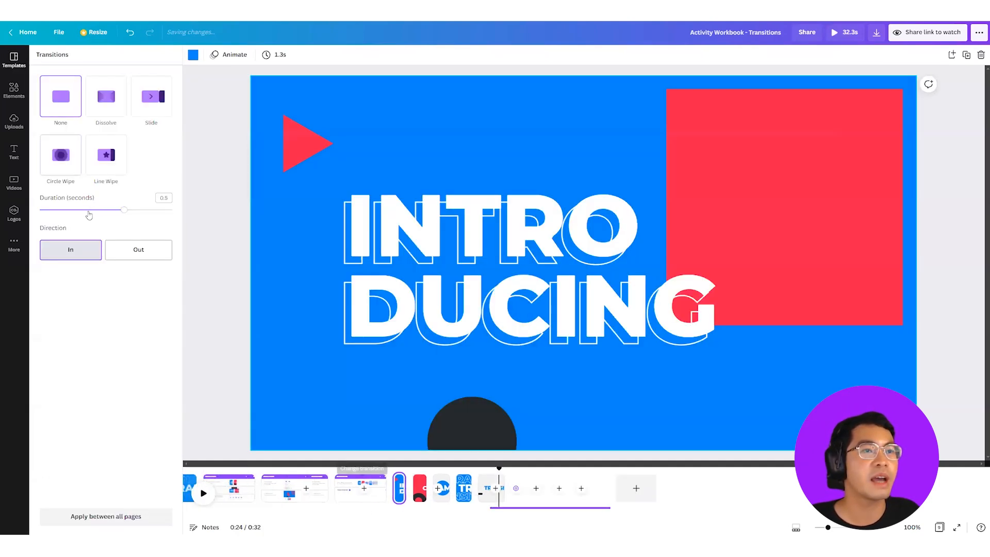
{"action": "mouse_move", "coordinate": [77, 213]}
{"action": "left_mouse_down"}
{"action": "mouse_move", "coordinate": [87, 209]}
{"action": "mouse_move", "coordinate": [70, 209]}
{"action": "left_mouse_up"}
{"action": "left_click", "coordinate": [163, 197]}
{"action": "type", "text": "0.3"}
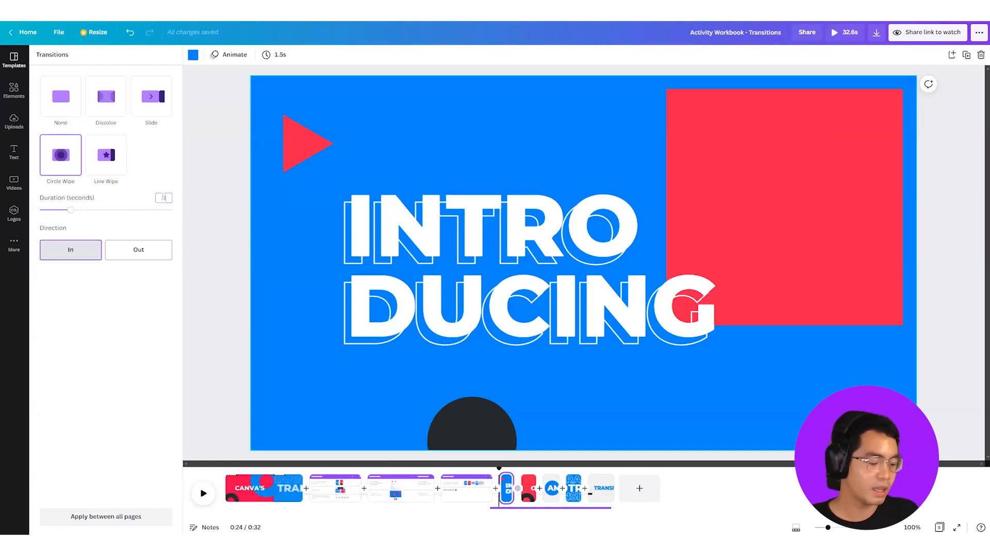
{"action": "key", "text": "Return"}
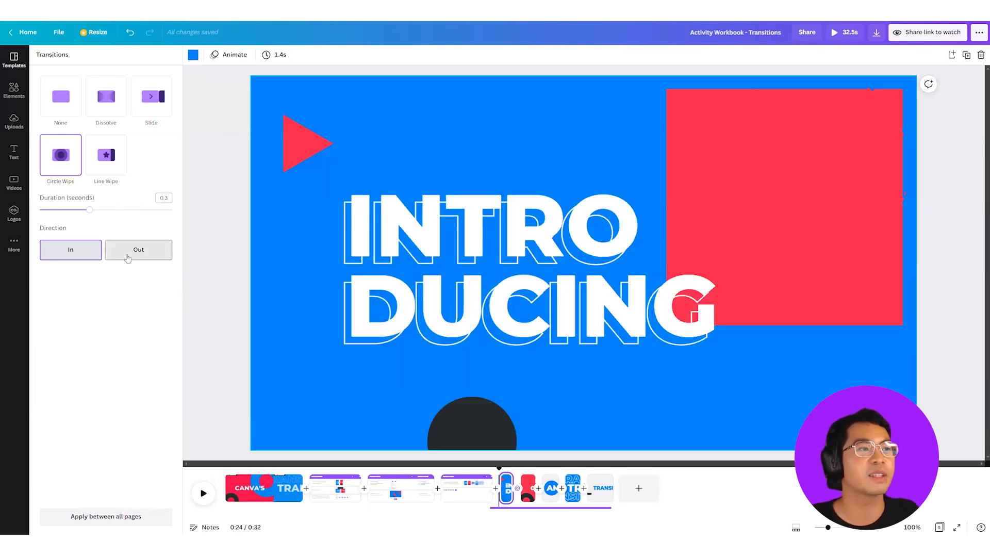
{"action": "left_click", "coordinate": [128, 258]}
Preview the Circle Wipe by playing the video from the start of the INTRODUCING page.
{"action": "left_click_drag", "start_coordinate": [499, 468], "coordinate": [464, 488]}
{"action": "left_click", "coordinate": [50, 492]}
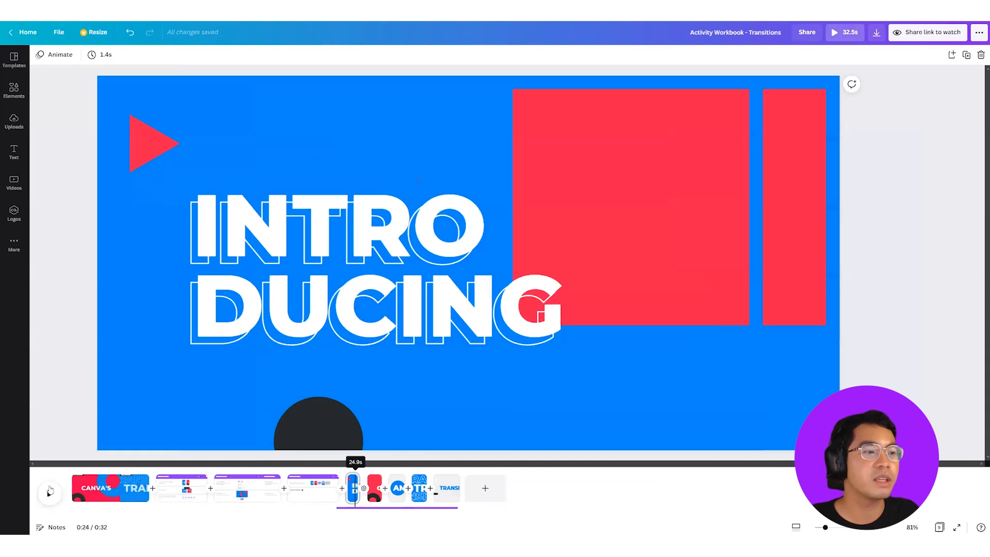
{"action": "left_click", "coordinate": [50, 491]}
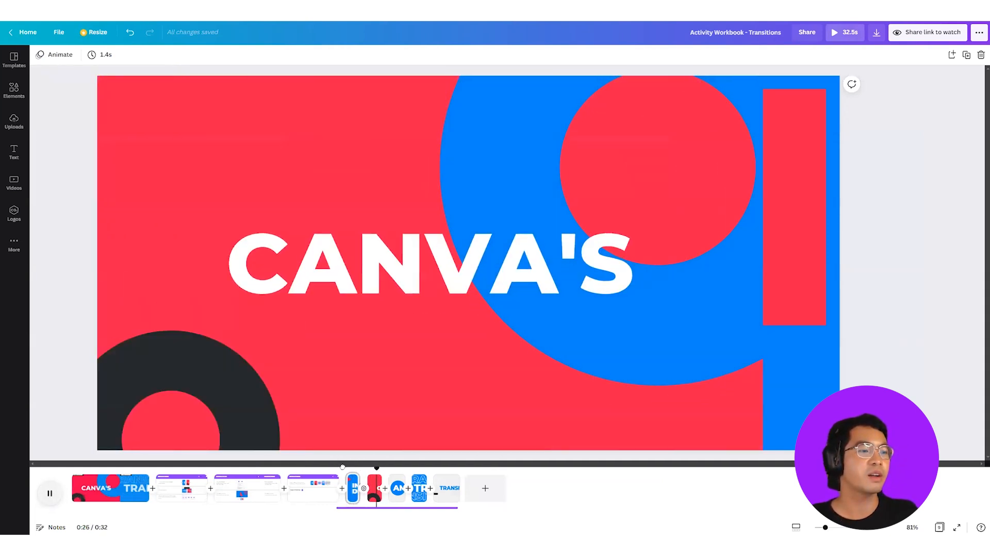
{"action": "left_click", "coordinate": [50, 492]}
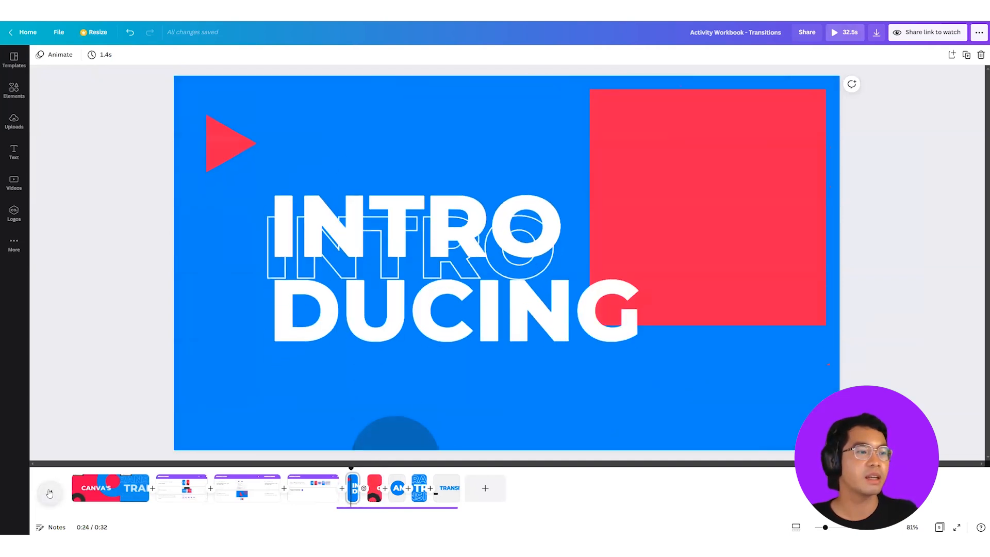
{"action": "key", "text": "space"}
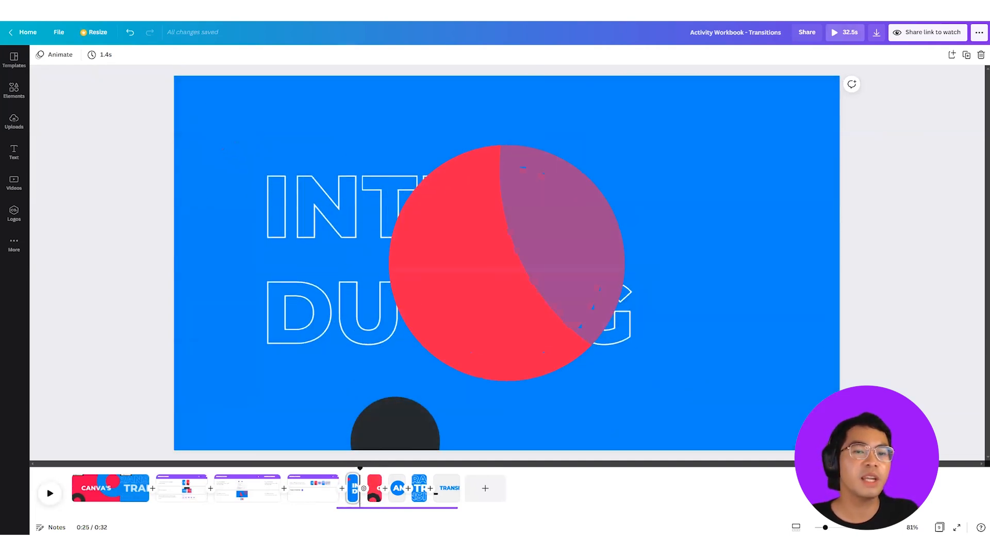